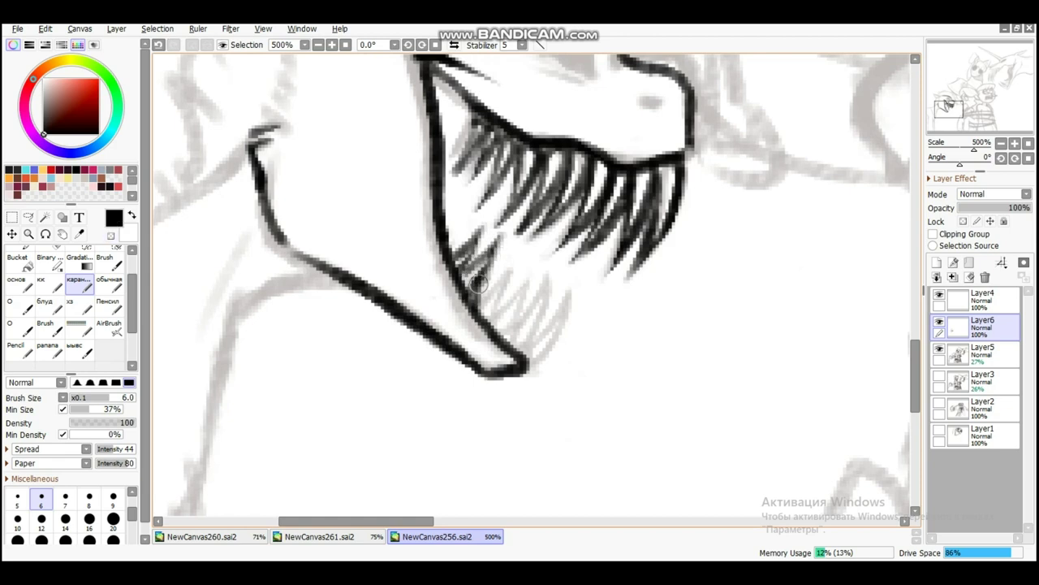
Ink the remaining pointed lower teeth inside the fanged creature's open jaw
key(h)
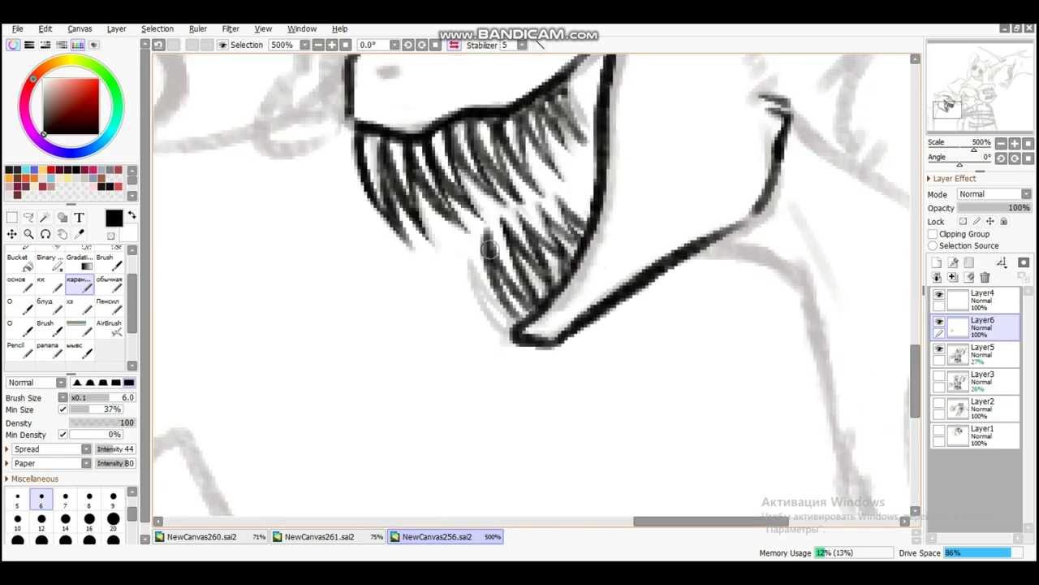
scroll(488, 248, up, 5)
mouse_move(477, 248)
mouse_down()
mouse_move(506, 252)
mouse_move(576, 141)
mouse_move(532, 165)
mouse_up()
scroll(532, 288, up, 3)
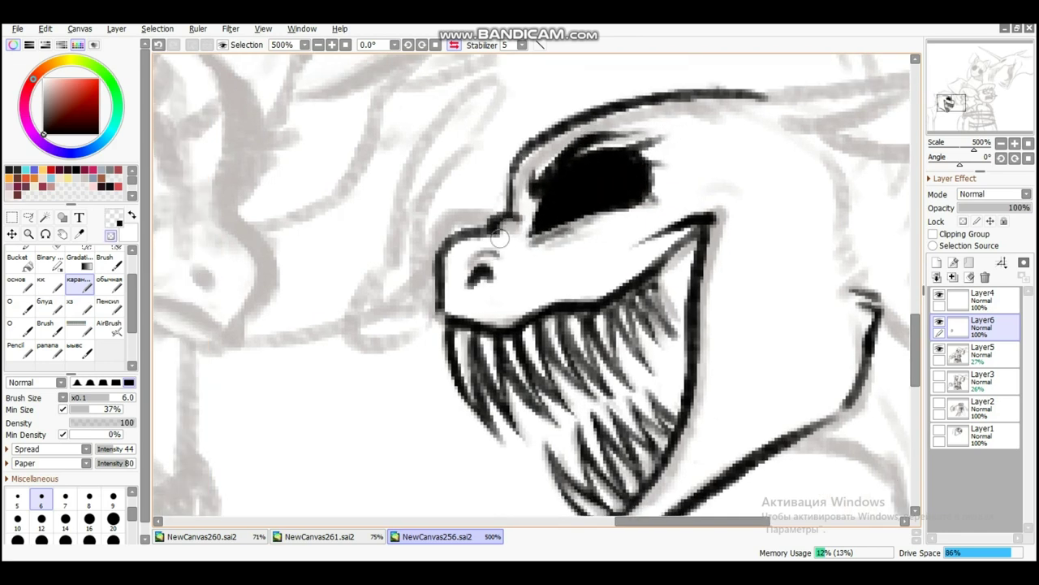
Ink the fanged creature's ear, nape and throat, continuing the contour down to the chest
scroll(302, 298, right, 4)
scroll(302, 298, down, 3)
key(ctrl+alt+c)
key(Escape)
scroll(632, 162, up, 2)
scroll(632, 162, up, 2)
scroll(437, 360, down, 2)
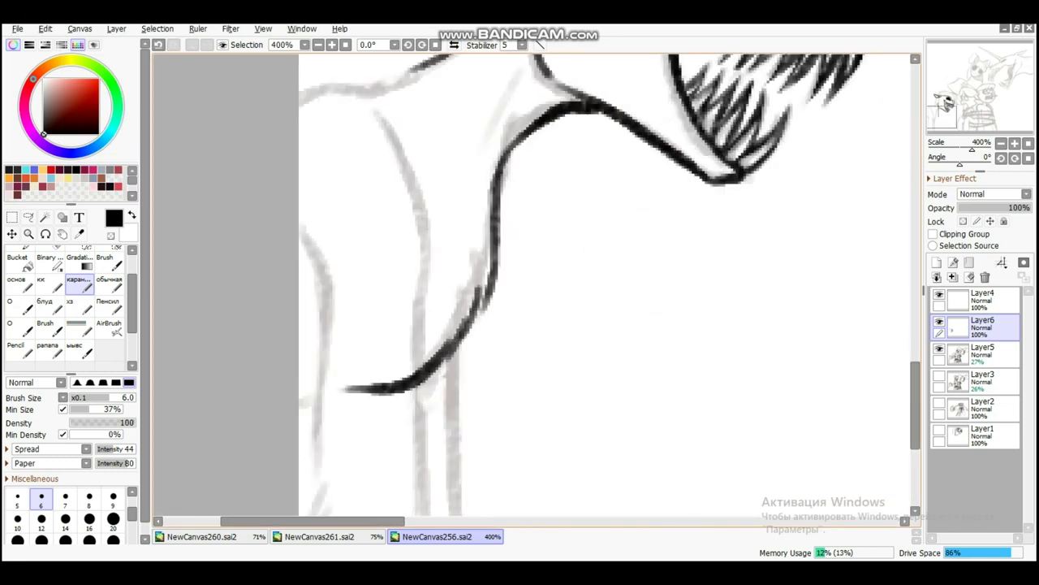
scroll(436, 360, right, 3)
scroll(436, 359, down, 1)
scroll(528, 284, down, 5)
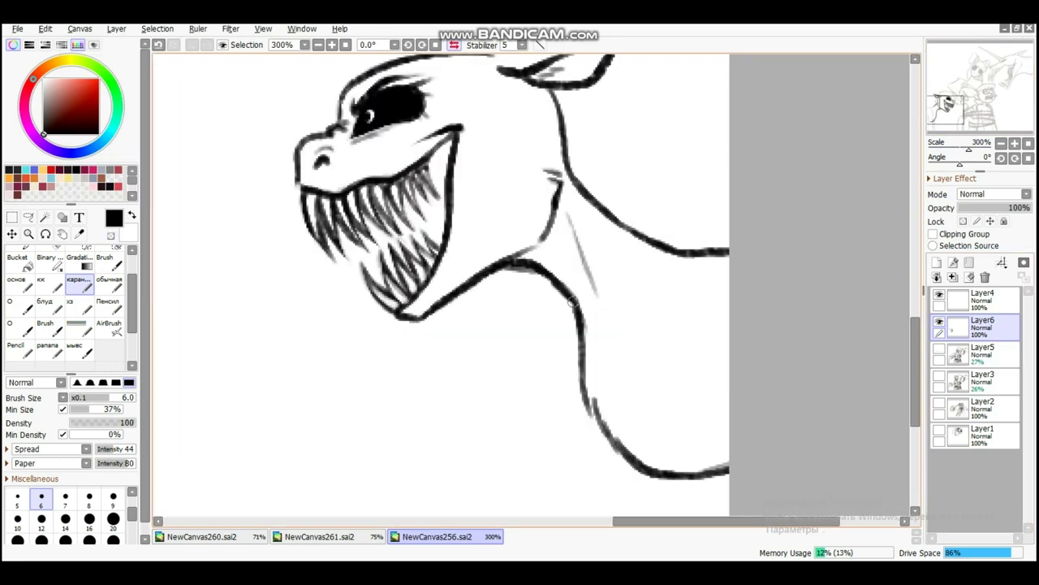
Ink the fanged creature's shoulder and front leg down to the canvas edge, and show the Layer5 sketch
scroll(612, 280, down, 1)
drag(615, 223, 596, 443)
key(ctrl+z)
drag(651, 256, 655, 314)
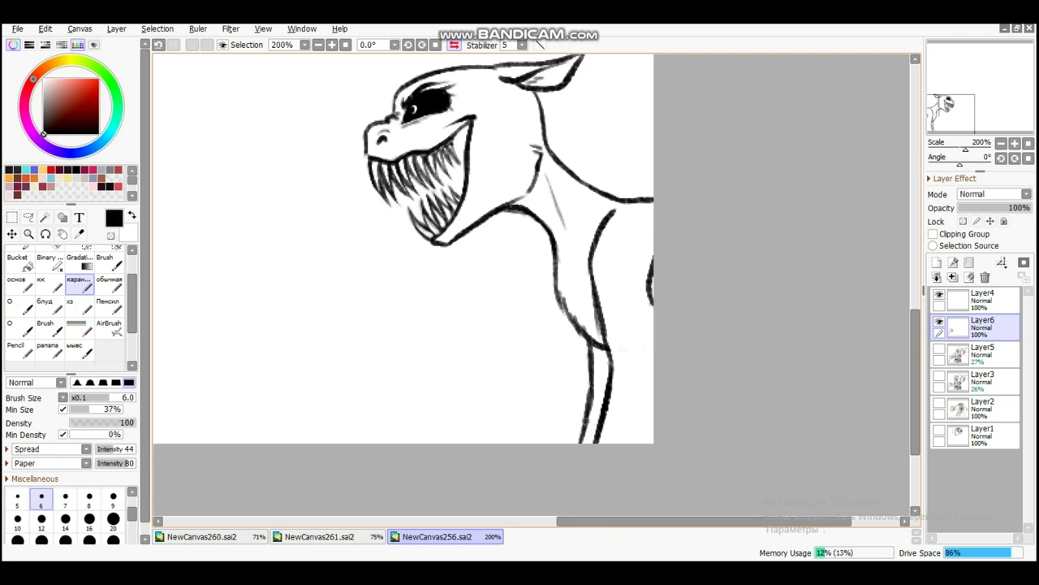
scroll(590, 202, down, 1)
click(940, 349)
Ink the fanged creature's mane, with a curled forelock, short strands above the brow and locks behind the neck
scroll(536, 300, up, 2)
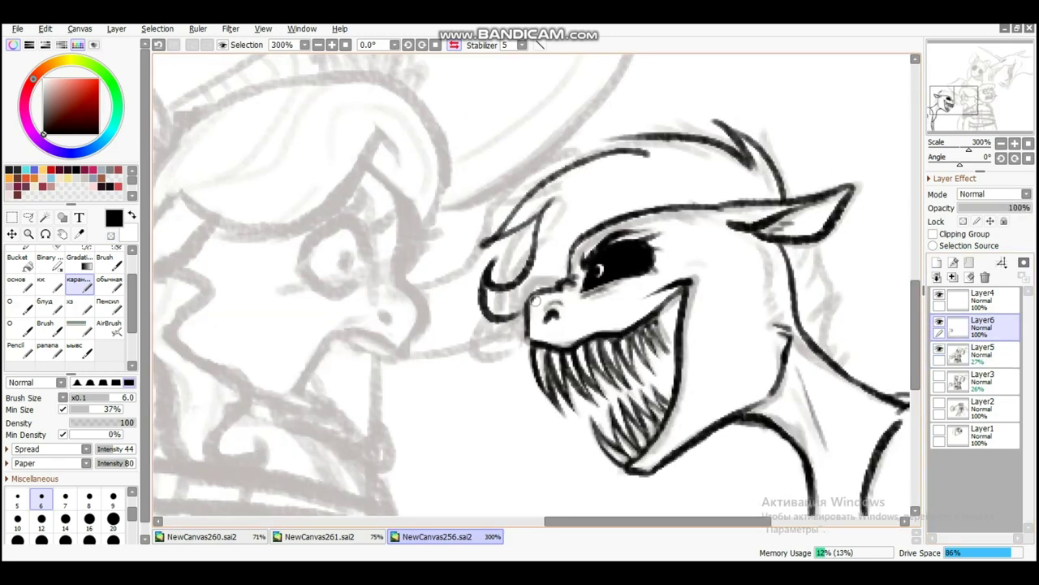
drag(473, 303, 524, 315)
scroll(633, 186, up, 1)
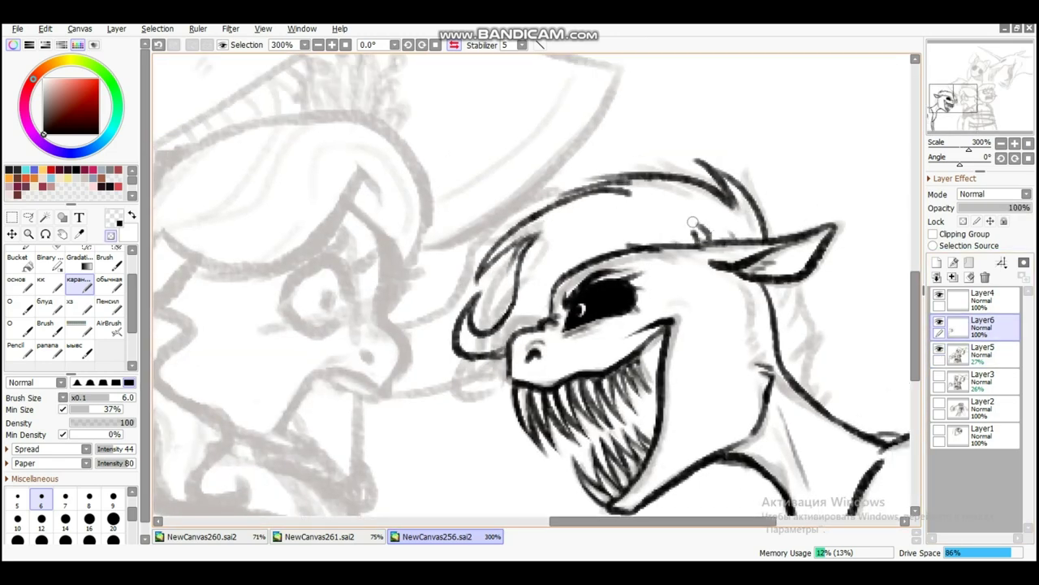
key(h)
key(h)
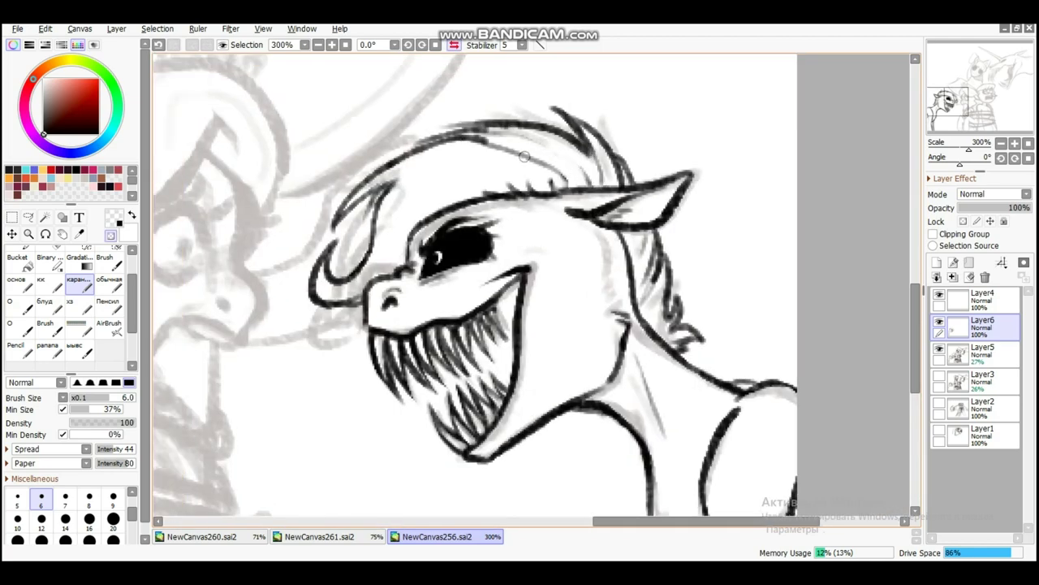
scroll(455, 160, down, 1)
mouse_move(456, 160)
mouse_down()
mouse_move(520, 187)
mouse_move(666, 212)
mouse_move(631, 232)
mouse_up()
drag(379, 207, 519, 181)
Ink the middle pony's face profile with an open mouth, nostril and wide eye with a small pupil
key(h)
drag(526, 281, 624, 307)
scroll(563, 309, up, 1)
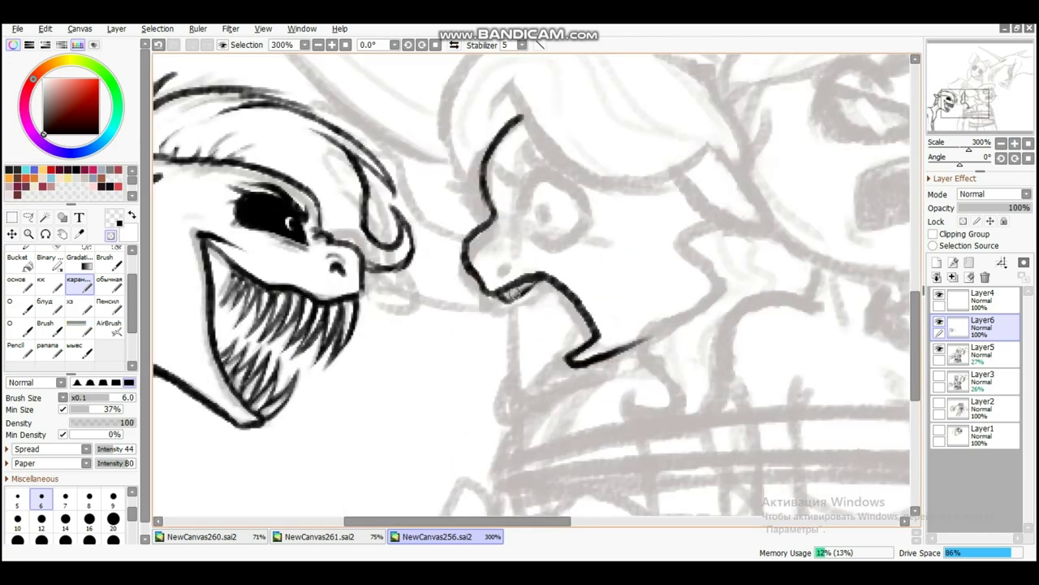
scroll(547, 263, up, 1)
drag(500, 302, 495, 312)
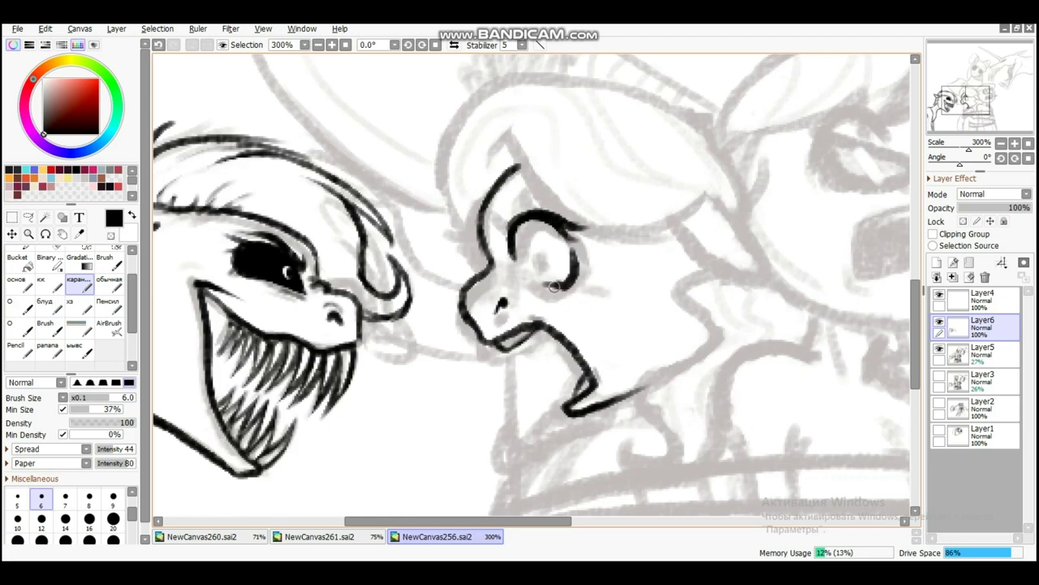
scroll(505, 254, up, 1)
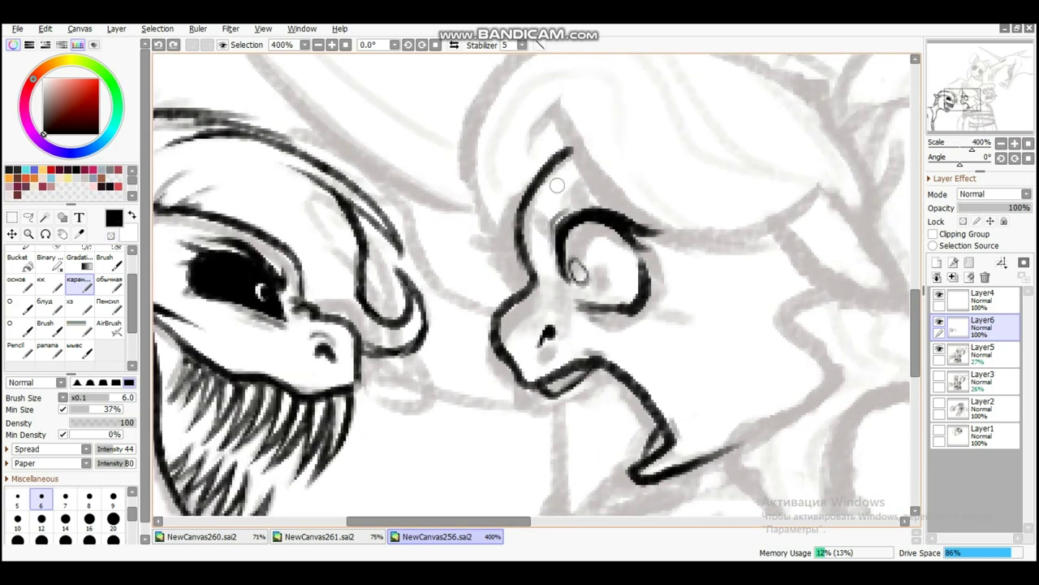
scroll(610, 160, down, 1)
Ink the middle pony's swept fringe, rounded hair outline and drooping ear
key(h)
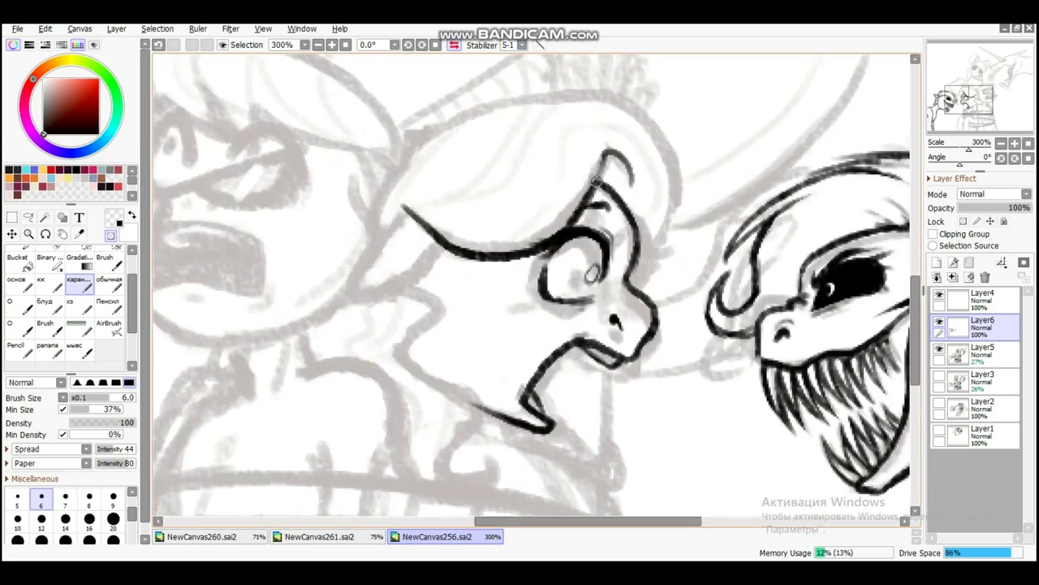
key(h)
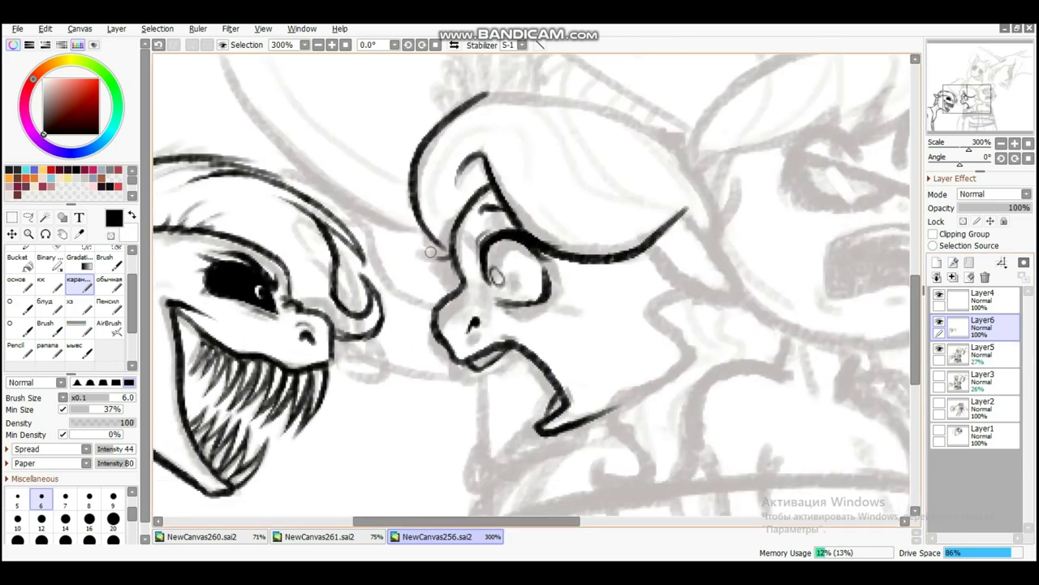
scroll(556, 261, up, 3)
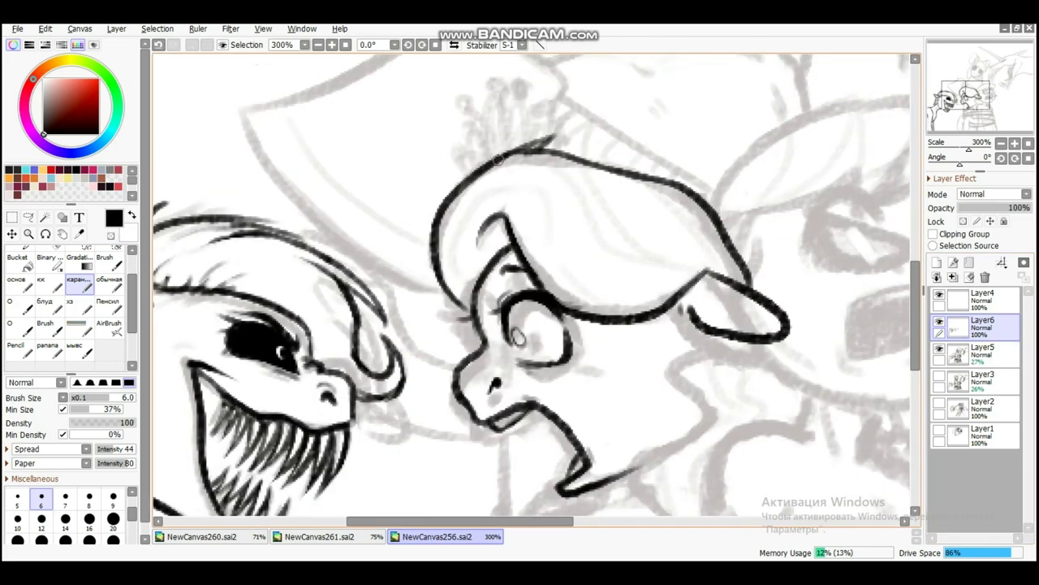
Ink the middle pony's curled locks below the ear and the looped tuft on top of its head
scroll(555, 284, right, 3)
scroll(555, 284, down, 5)
drag(650, 199, 580, 402)
drag(666, 236, 647, 199)
scroll(649, 198, down, 3)
scroll(617, 260, up, 6)
scroll(601, 308, left, 2)
scroll(592, 333, up, 3)
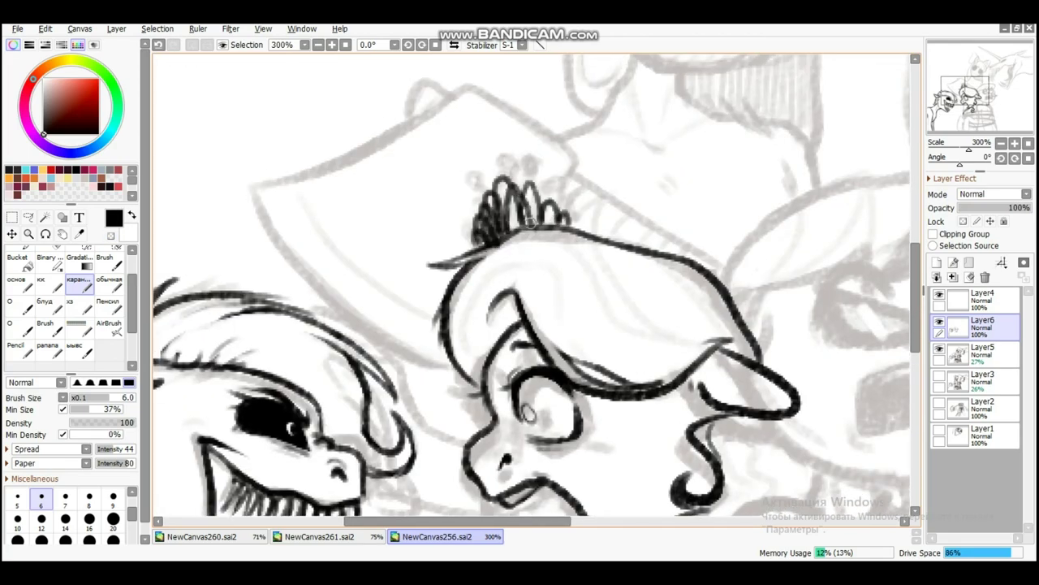
Ink the round face outline of the screaming character beside the middle pony
scroll(463, 248, down, 4)
scroll(463, 249, right, 2)
key(h)
scroll(461, 248, left, 4)
mouse_move(451, 134)
mouse_down()
mouse_move(402, 243)
mouse_move(430, 349)
mouse_move(626, 337)
mouse_up()
Draw the screaming character's wide-open mouth, filled black with a light row of upper teeth
scroll(487, 309, up, 2)
scroll(487, 308, left, 1)
drag(451, 291, 458, 296)
mouse_move(466, 343)
mouse_down()
mouse_move(562, 344)
mouse_move(489, 291)
mouse_up()
key(h)
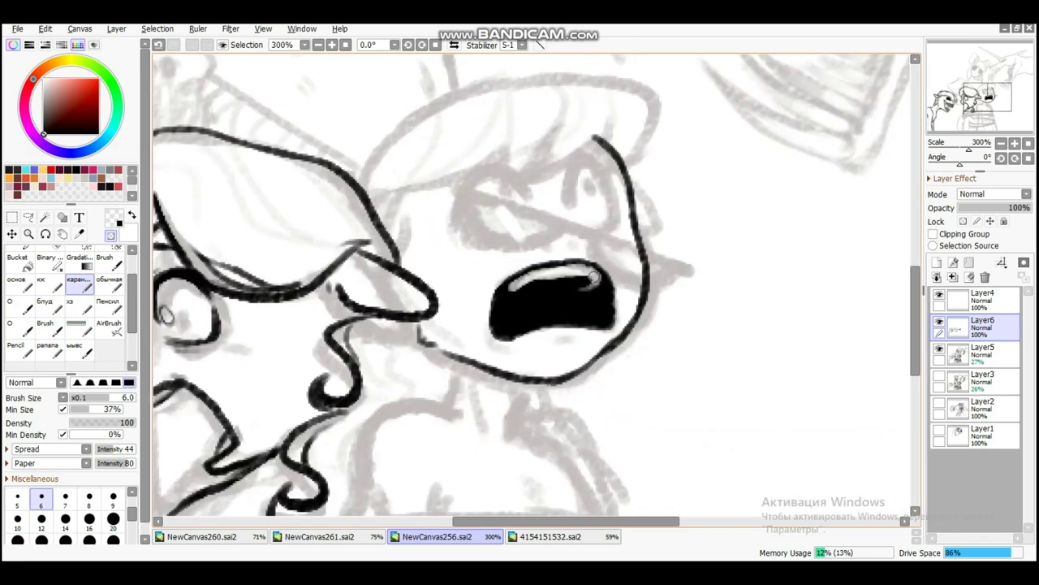
key(h)
key(minus)
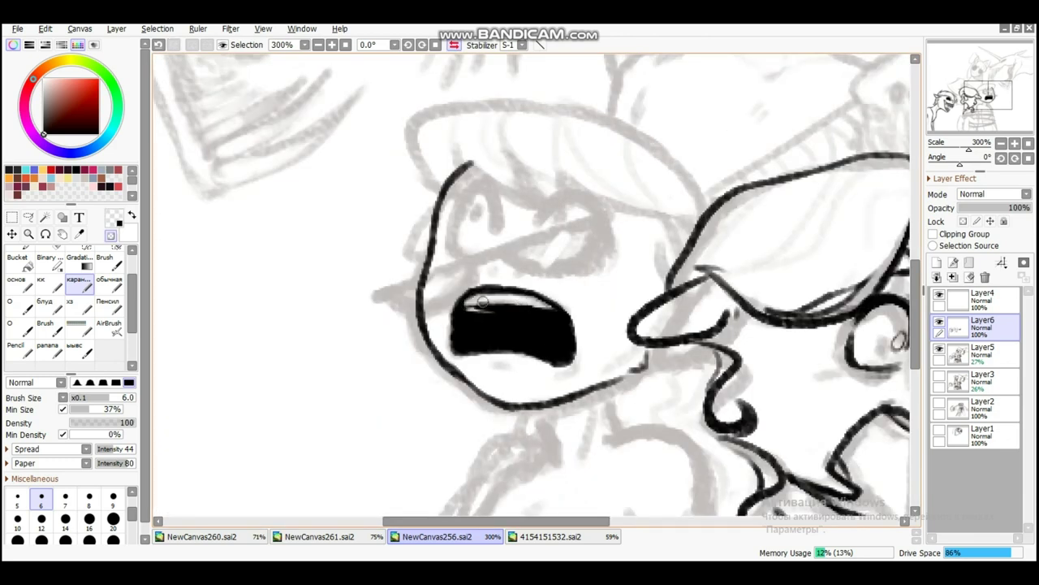
Ink both of the screaming character's eyes with thick upper outlines and small oval pupils
scroll(481, 302, up, 1)
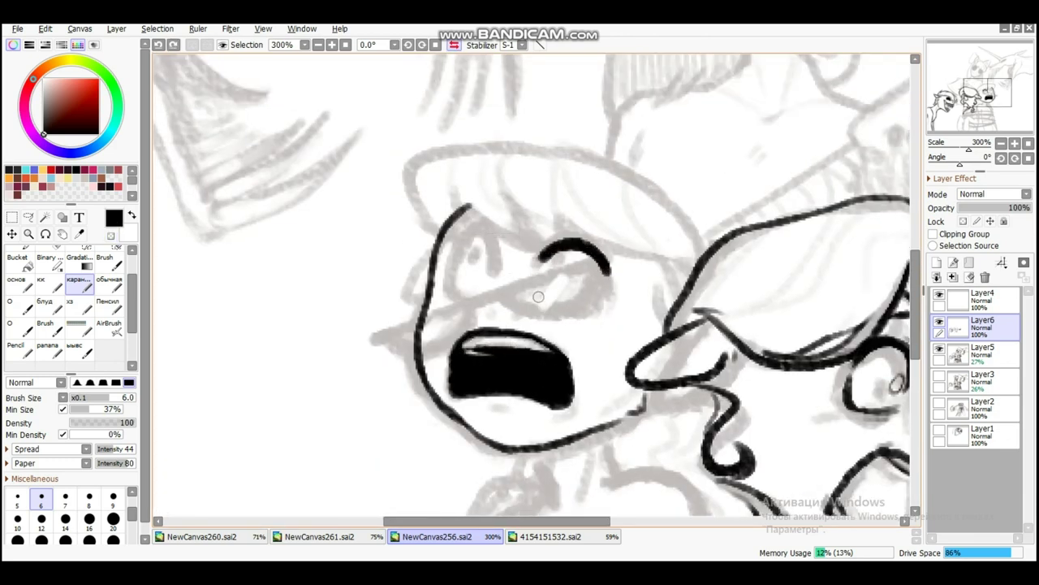
drag(537, 260, 536, 301)
scroll(560, 243, down, 1)
drag(596, 276, 565, 296)
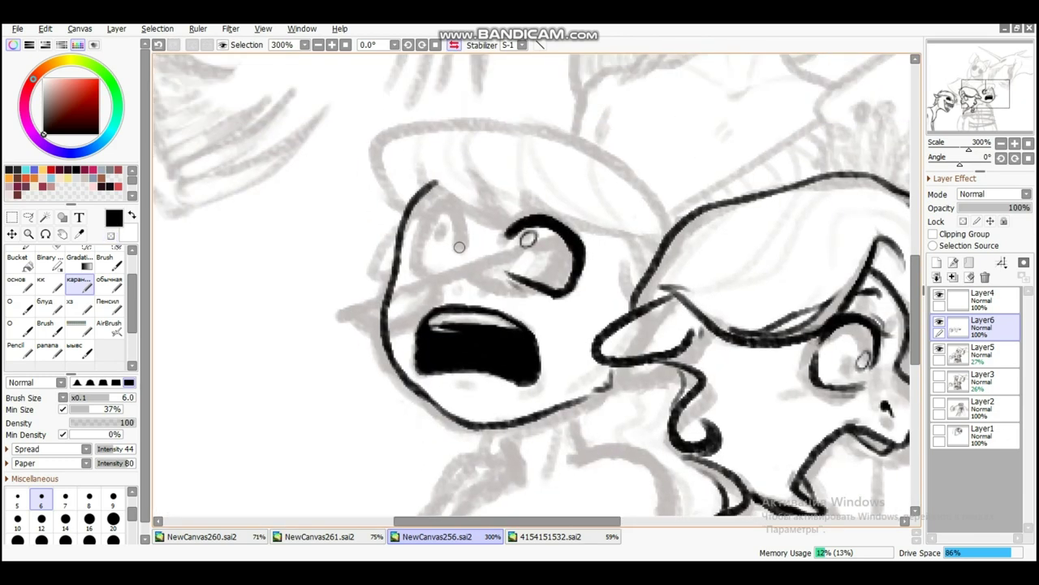
mouse_move(437, 234)
mouse_down()
mouse_move(454, 162)
mouse_move(501, 214)
mouse_up()
key(e)
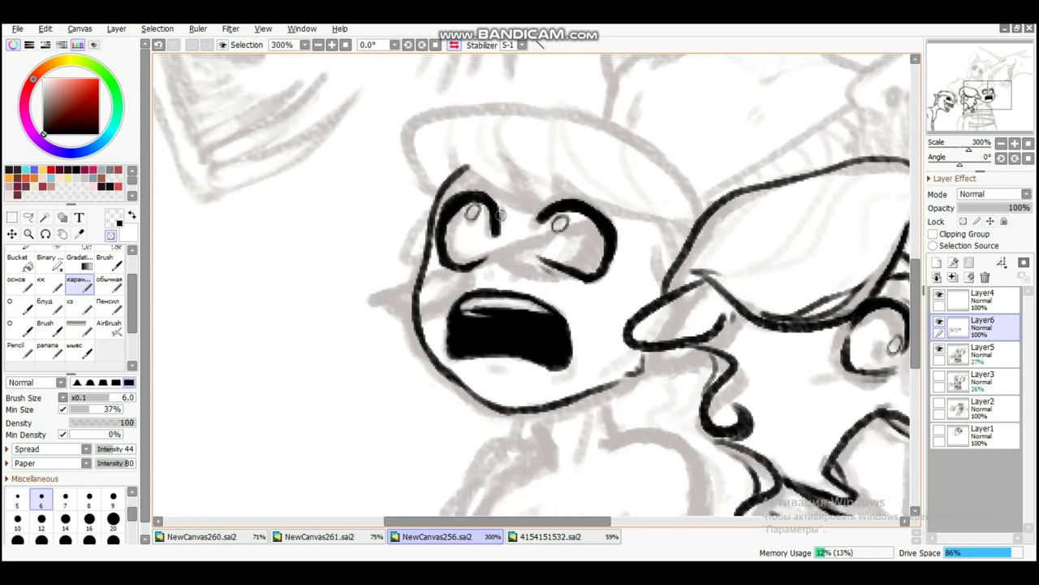
Ink the screaming character's nostrils, layered fringe, neck and shoulders
drag(491, 272, 503, 252)
key(h)
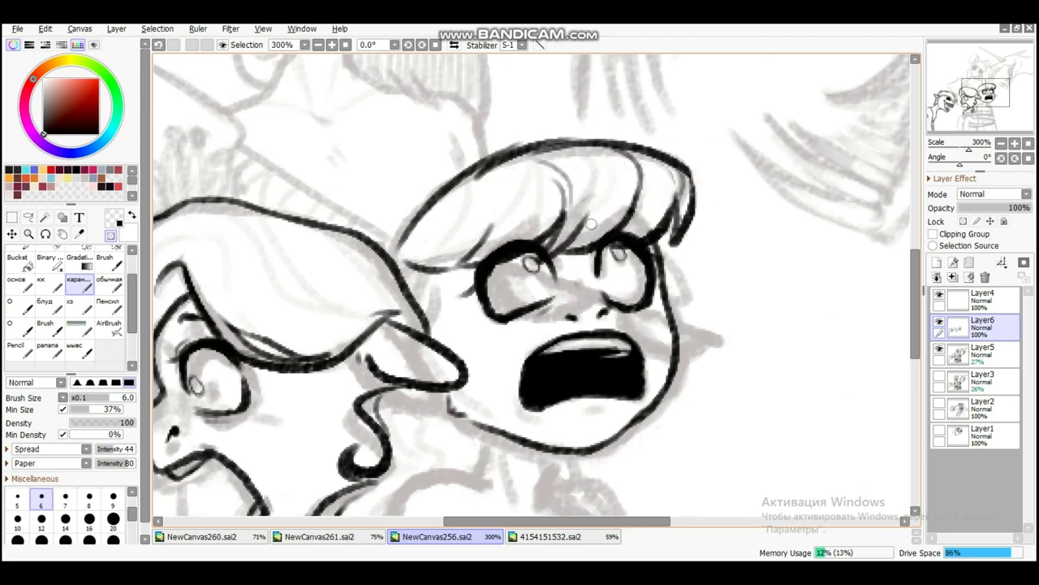
scroll(395, 262, down, 3)
mouse_move(402, 244)
mouse_down()
mouse_move(448, 266)
mouse_move(529, 279)
mouse_up()
scroll(448, 267, down, 1)
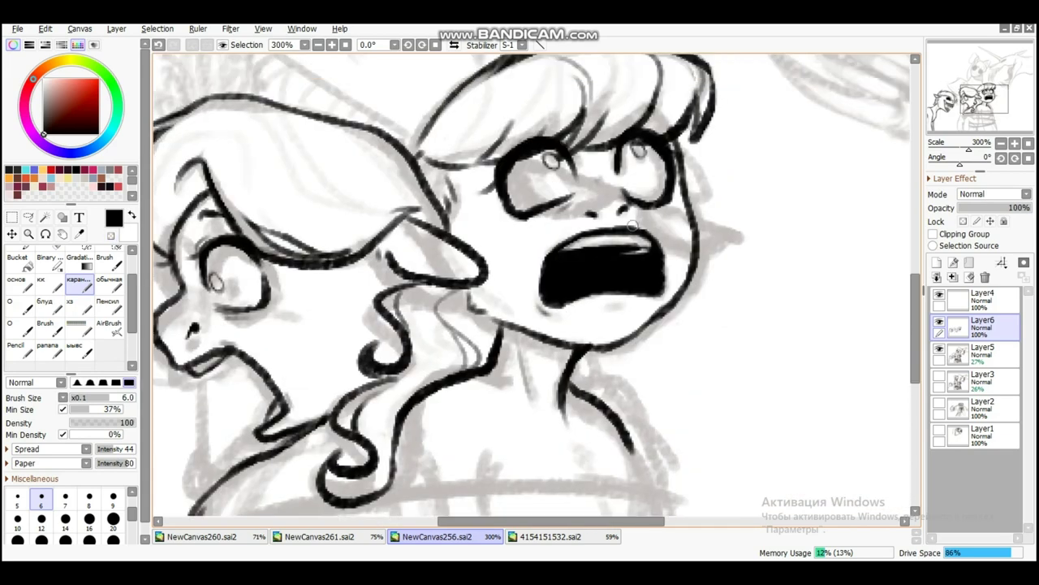
Hide Layer6, draw one half of the screaming character's glasses frame on a new layer, and select it freehand
key(h)
mouse_move(572, 195)
mouse_down()
mouse_move(387, 248)
mouse_move(445, 262)
mouse_move(546, 247)
mouse_up()
click(940, 354)
key(e)
drag(459, 221, 538, 234)
key(ctrl+z)
key(ctrl+z)
drag(455, 203, 357, 297)
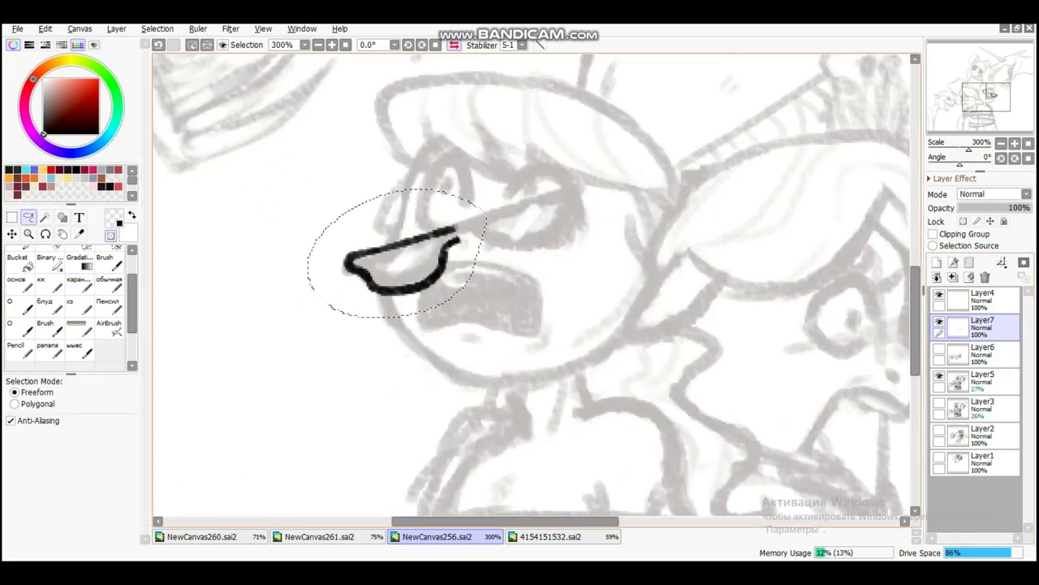
Copy the half frame, transform the pasted copy into the second lens, and merge the two layers
key(ctrl+c)
key(ctrl+v)
key(ctrl+t)
key(Return)
scroll(363, 263, up, 2)
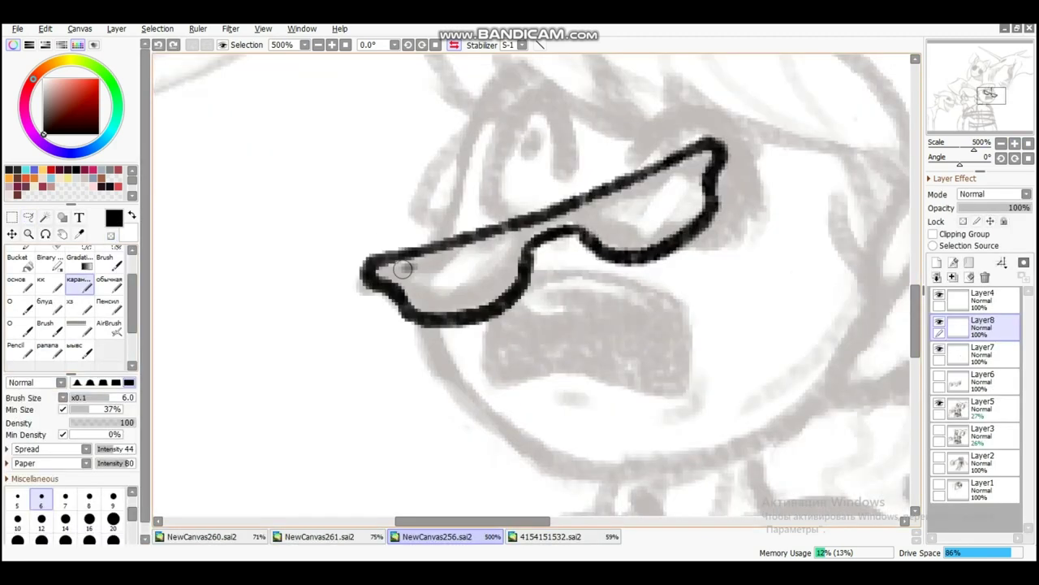
drag(396, 272, 487, 284)
key(ctrl+e)
Transform the rough glasses so they sit level across the face, and set Layer7's opacity to 36%
mouse_move(601, 213)
mouse_down()
mouse_move(697, 172)
mouse_move(662, 226)
mouse_move(676, 285)
mouse_up()
scroll(662, 225, down, 1)
key(ctrl+t)
key(Return)
drag(1028, 208, 984, 208)
Trace the glasses on Layer4 with a straight top bar, outer frame and inner lens outlines
click(983, 299)
drag(337, 237, 647, 230)
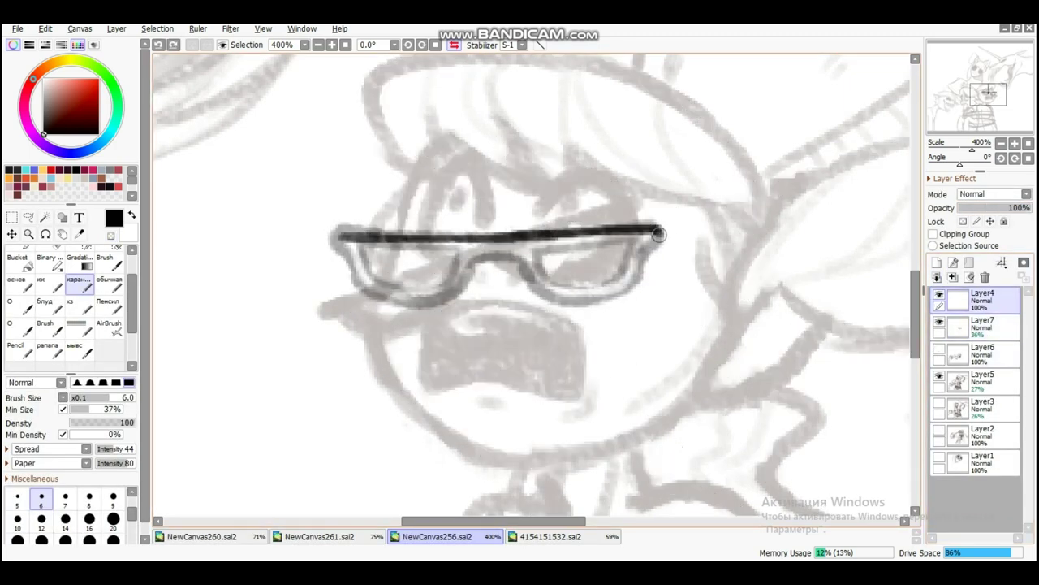
mouse_move(344, 258)
mouse_down()
mouse_move(444, 296)
mouse_move(520, 255)
mouse_move(641, 264)
mouse_up()
drag(584, 302, 647, 272)
mouse_move(354, 248)
mouse_down()
mouse_move(465, 244)
mouse_move(435, 284)
mouse_up()
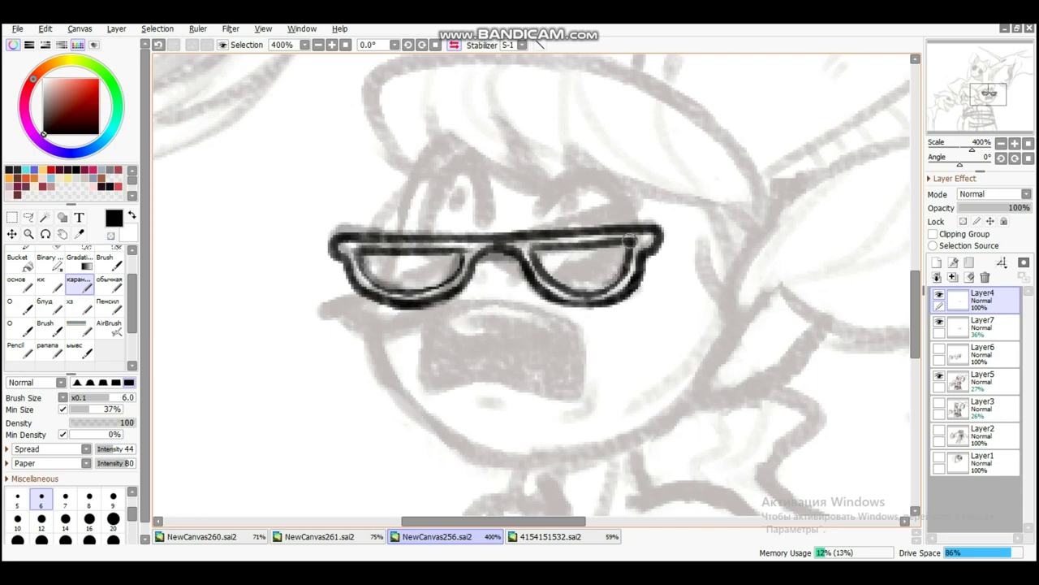
drag(637, 289, 571, 299)
key(x)
click(539, 45)
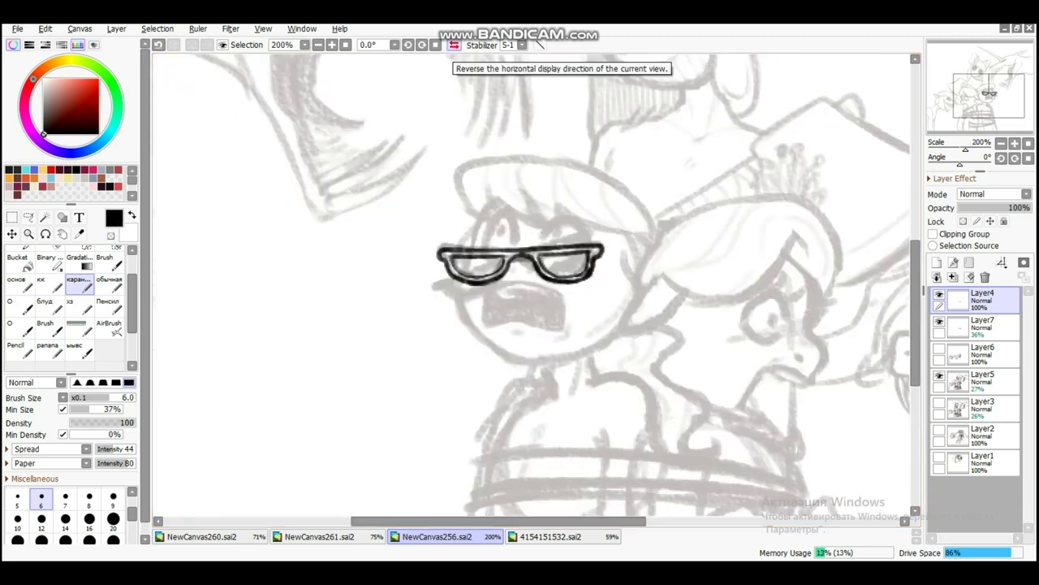
click(539, 44)
Duplicate the traced glasses on a separate layer and transform the copy to make the frame symmetrical
key(ctrl+c)
key(ctrl+v)
key(ctrl+t)
drag(516, 268, 666, 248)
key(Return)
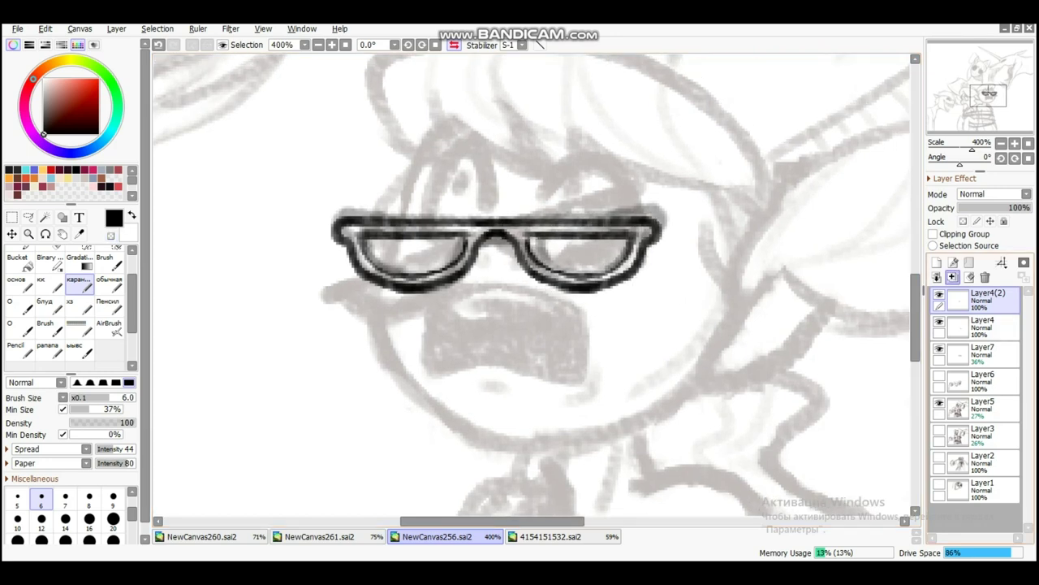
Merge the glasses copy into Layer4 and bring the Layer6 line art back into view
key(ctrl+e)
key(ctrl+e)
scroll(494, 302, down, 1)
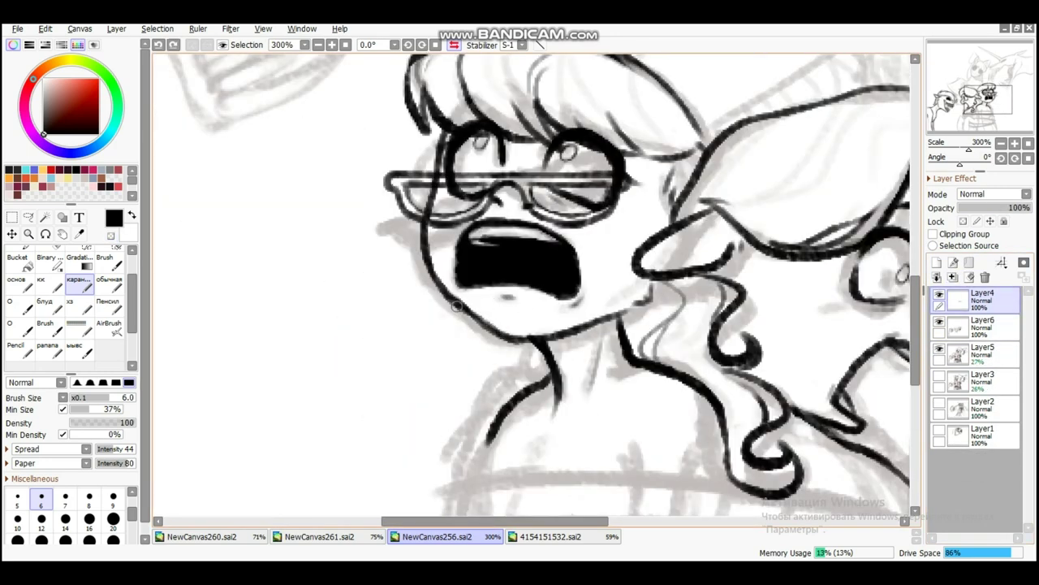
Clean up the screaming character's chin line with the eraser
key(h)
key(h)
key(e)
drag(479, 319, 536, 326)
key(e)
Ink the screaming character's collar and the long contour lines of the torso and arms on Layer6
scroll(520, 331, down, 3)
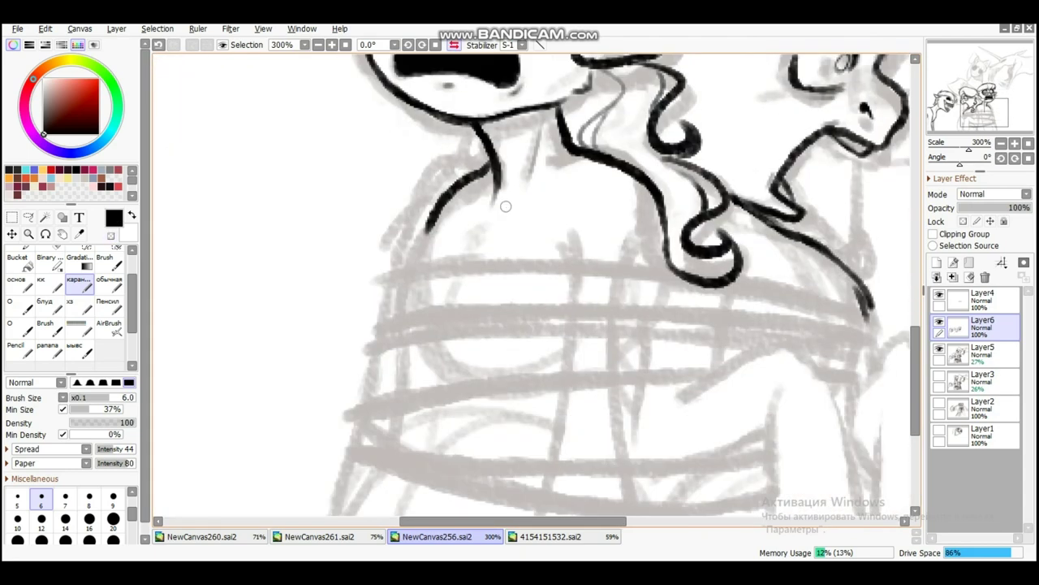
scroll(530, 198, down, 1)
drag(532, 198, 554, 186)
drag(503, 199, 495, 365)
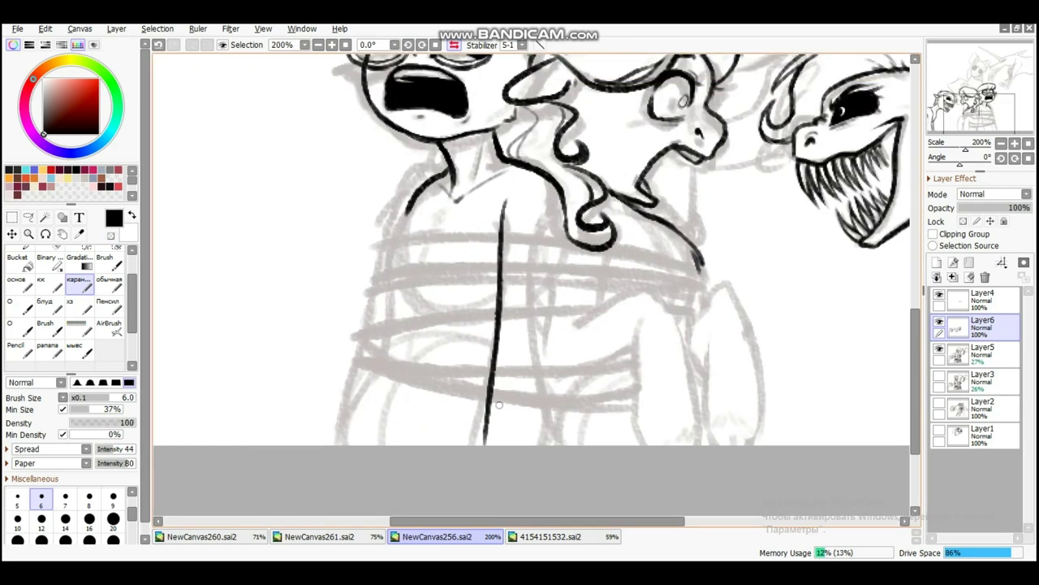
drag(514, 188, 534, 203)
key(ctrl+z)
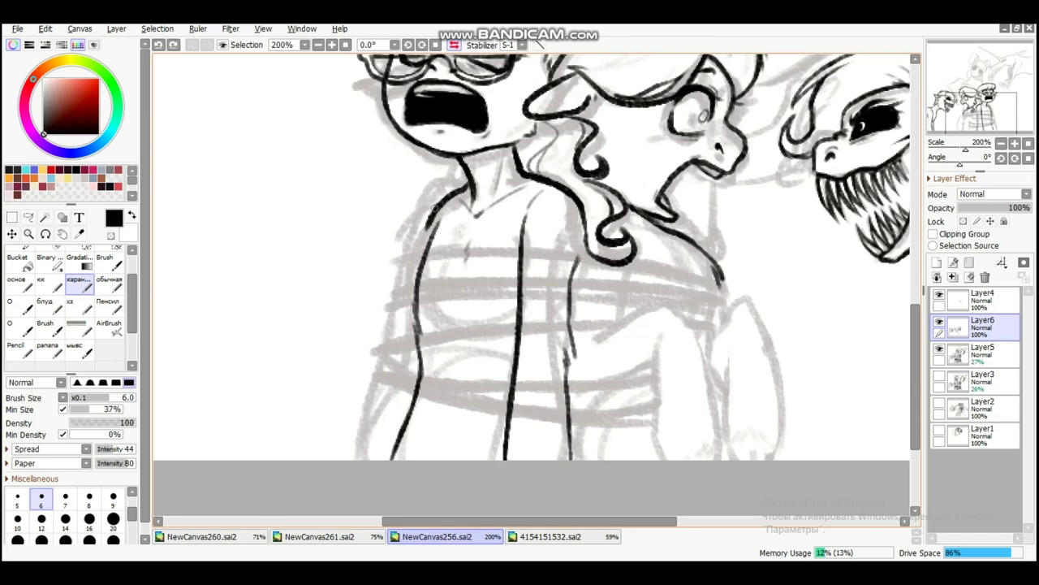
Ink the middle pony's chest contour and raised forelegs
drag(569, 244, 487, 244)
key(h)
mouse_move(552, 285)
mouse_down()
mouse_move(464, 302)
mouse_move(526, 288)
mouse_move(541, 341)
mouse_up()
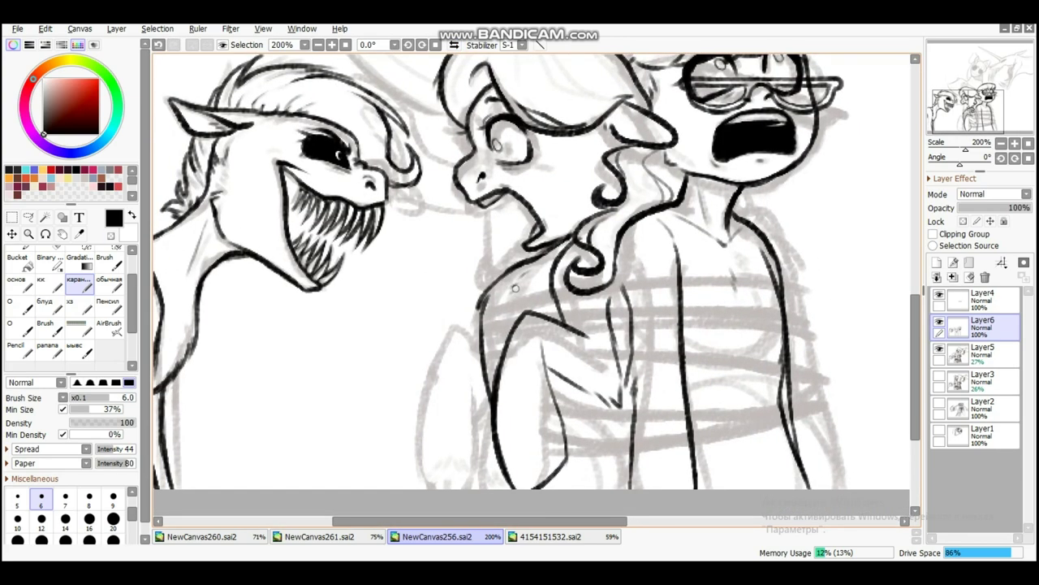
drag(451, 313, 425, 422)
drag(475, 333, 407, 488)
drag(406, 325, 478, 341)
Ink the horned monster's forehead, brow notch and snout tip, plus the front contour of its hanging upper teeth on Layer6
drag(772, 203, 406, 484)
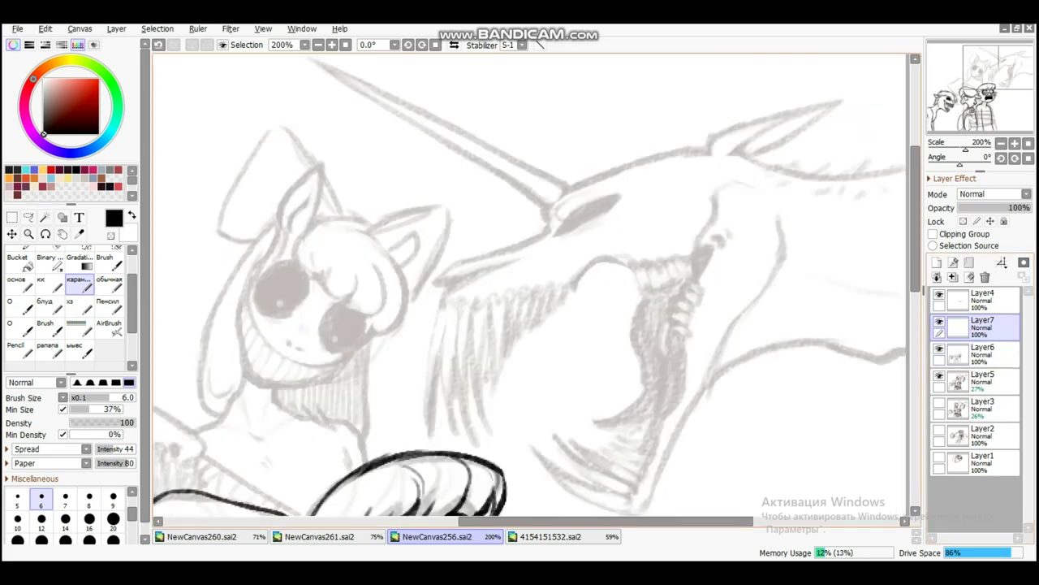
drag(568, 243, 525, 244)
drag(520, 191, 658, 149)
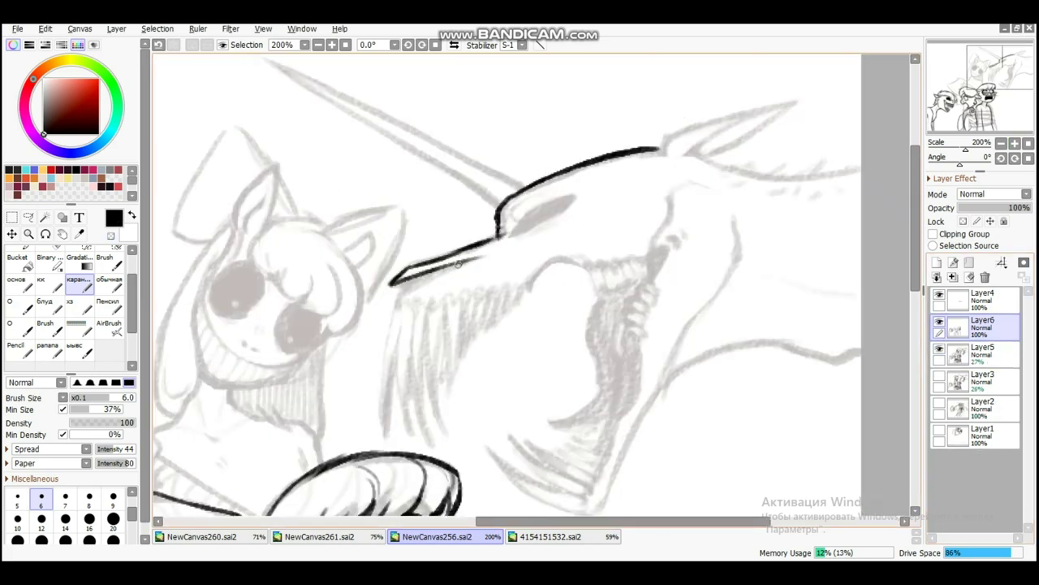
scroll(440, 255, up, 2)
drag(394, 181, 368, 376)
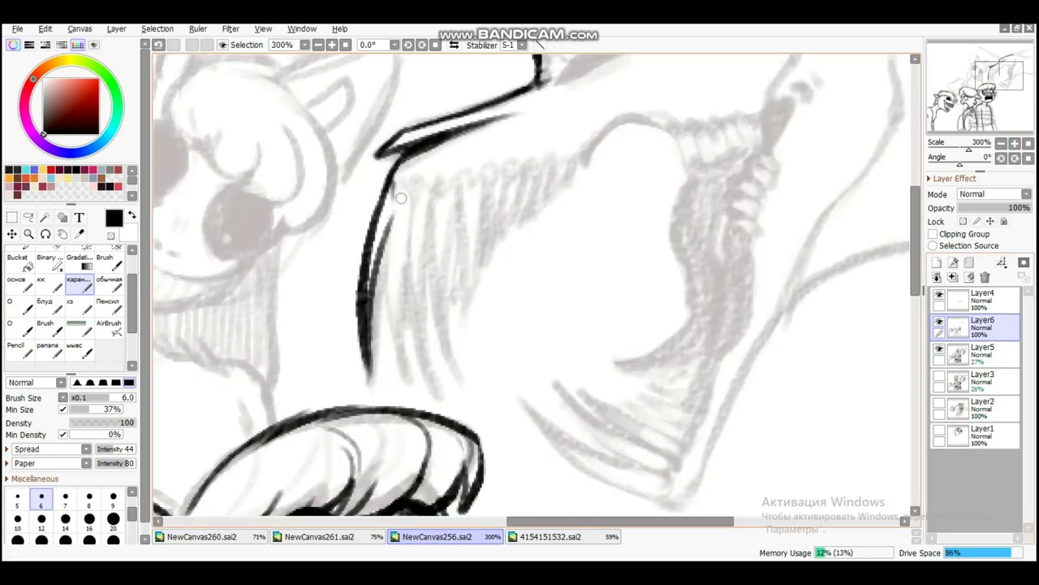
Ink the longest hanging upper teeth at the front of the horned monster's snout
key(h)
drag(619, 209, 611, 388)
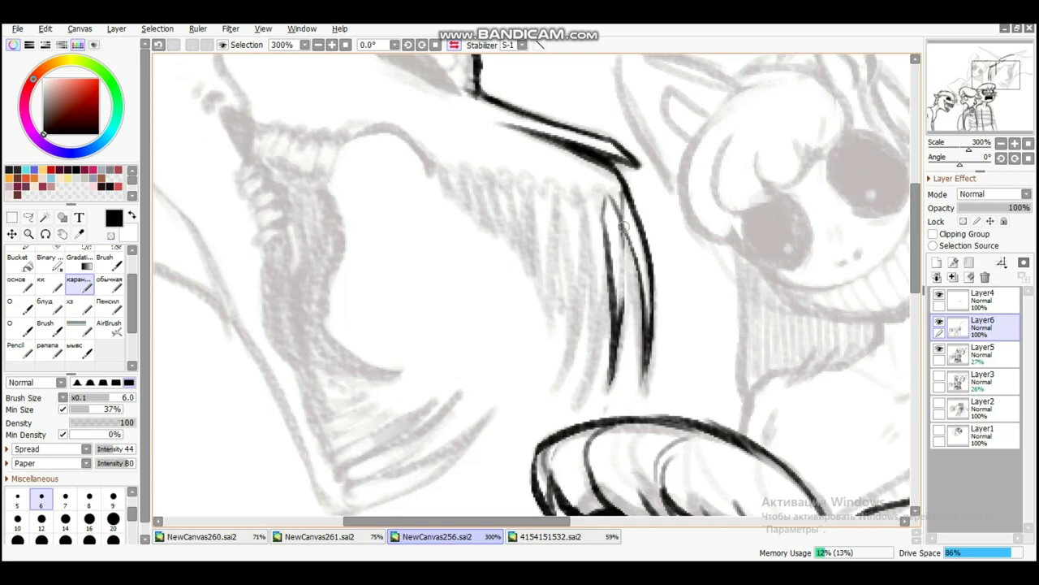
key(h)
mouse_move(451, 207)
mouse_down()
mouse_move(435, 390)
mouse_move(459, 398)
mouse_up()
drag(479, 195, 475, 398)
drag(488, 285, 452, 276)
mouse_move(451, 186)
mouse_down()
mouse_move(432, 345)
mouse_move(445, 329)
mouse_up()
key(c)
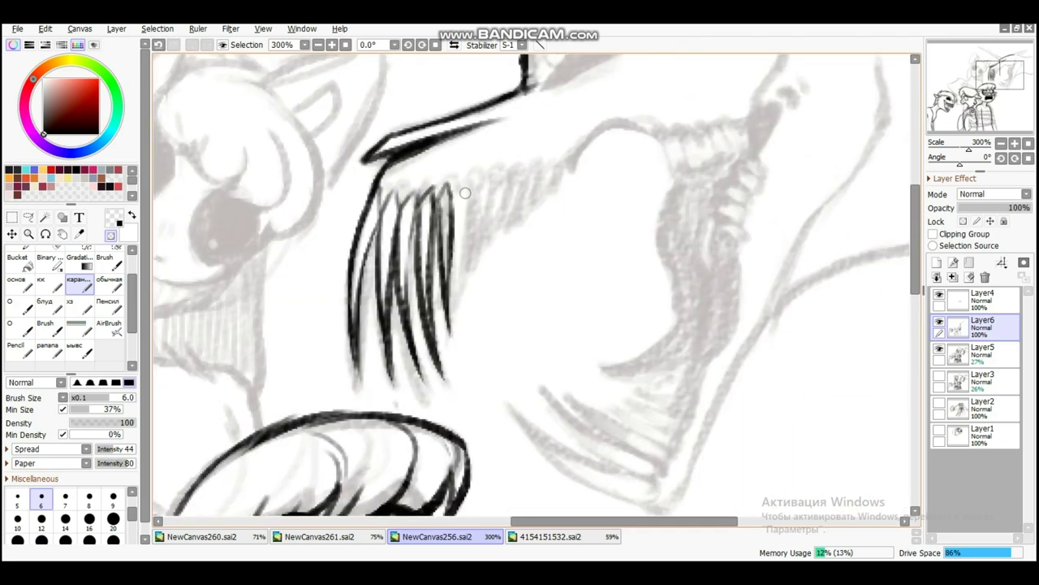
Ink the shorter hanging teeth toward the back of the monster's snout and the arched upper lip line
drag(459, 187, 452, 315)
mouse_move(453, 198)
mouse_down()
mouse_move(443, 224)
mouse_move(457, 317)
mouse_up()
drag(496, 200, 473, 299)
drag(509, 208, 484, 299)
drag(551, 190, 601, 163)
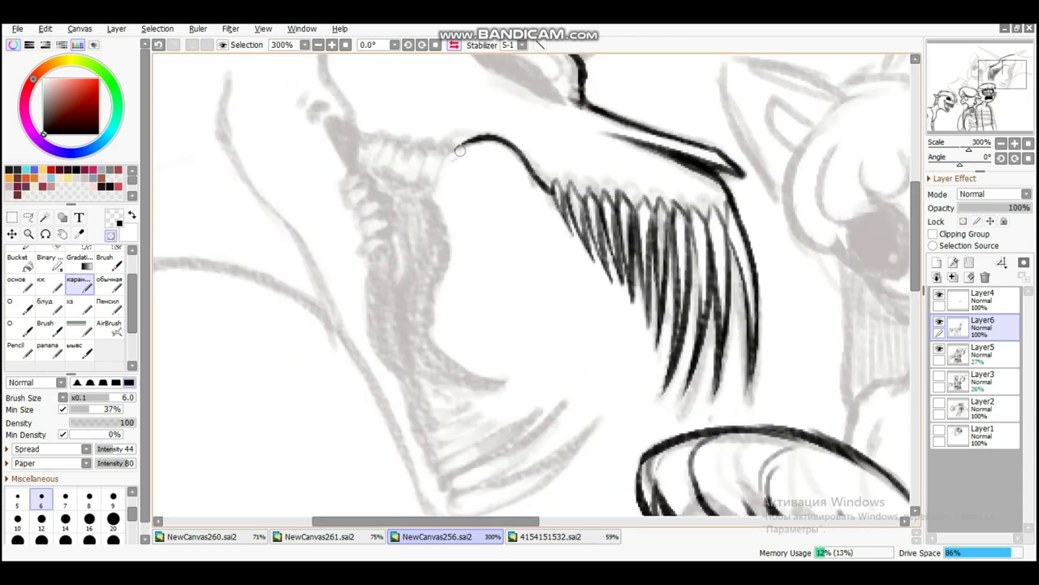
Ink the horned monster's eye, its row of upper molars and the torn corner of the mouth
scroll(632, 130, up, 1)
key(h)
mouse_move(487, 218)
mouse_down()
mouse_move(582, 145)
mouse_move(487, 296)
mouse_up()
mouse_move(557, 290)
mouse_down()
mouse_move(625, 130)
mouse_move(645, 121)
mouse_up()
drag(298, 232, 507, 143)
drag(454, 179, 504, 214)
mouse_move(436, 201)
mouse_down()
mouse_move(398, 172)
mouse_move(230, 103)
mouse_up()
mouse_move(499, 199)
mouse_down()
mouse_move(536, 216)
mouse_move(585, 81)
mouse_up()
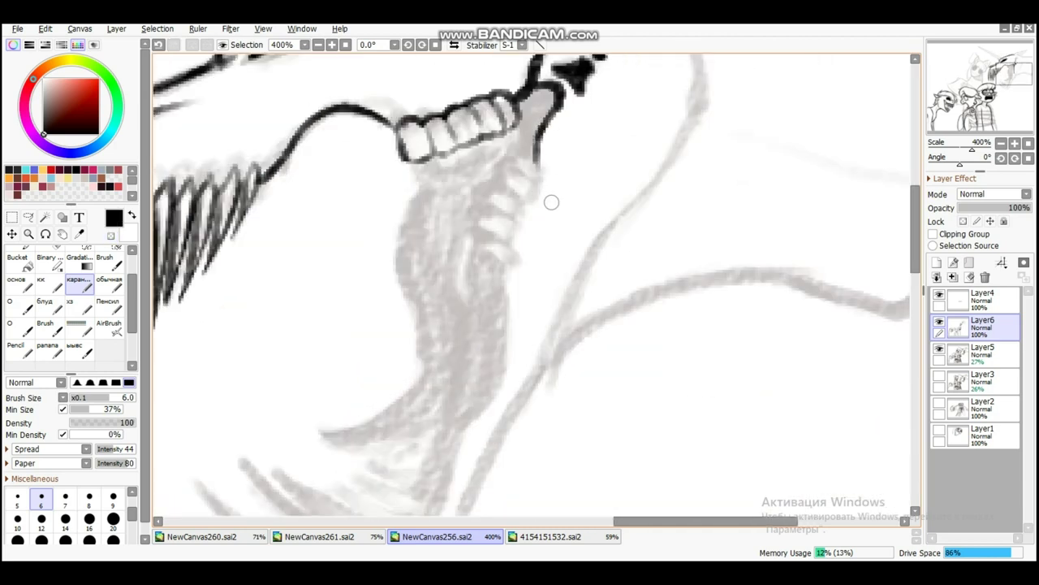
Ink the monster's lower molars and the inner jaw edge running down from them
key(h)
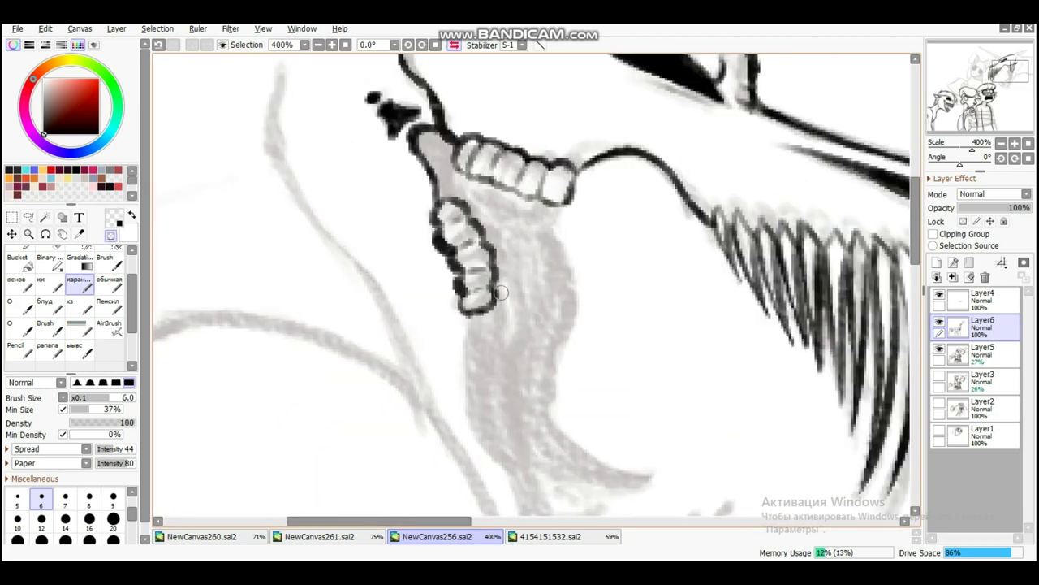
drag(501, 292, 481, 240)
key(h)
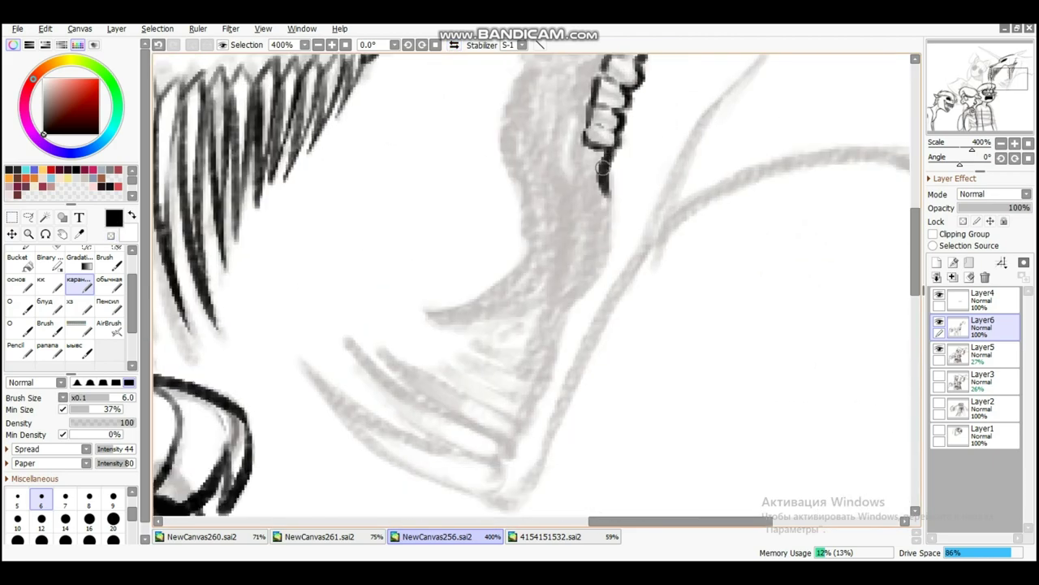
key(h)
drag(508, 174, 559, 380)
key(h)
Ink the monster's lower jaw, throat contour, pointed ear and furry nape line, cleaning up the strokes with the eraser
scroll(535, 363, down, 2)
drag(593, 101, 621, 216)
drag(601, 195, 496, 398)
drag(589, 248, 536, 325)
drag(568, 244, 568, 316)
drag(686, 243, 762, 258)
drag(702, 61, 570, 127)
key(ctrl+z)
key(e)
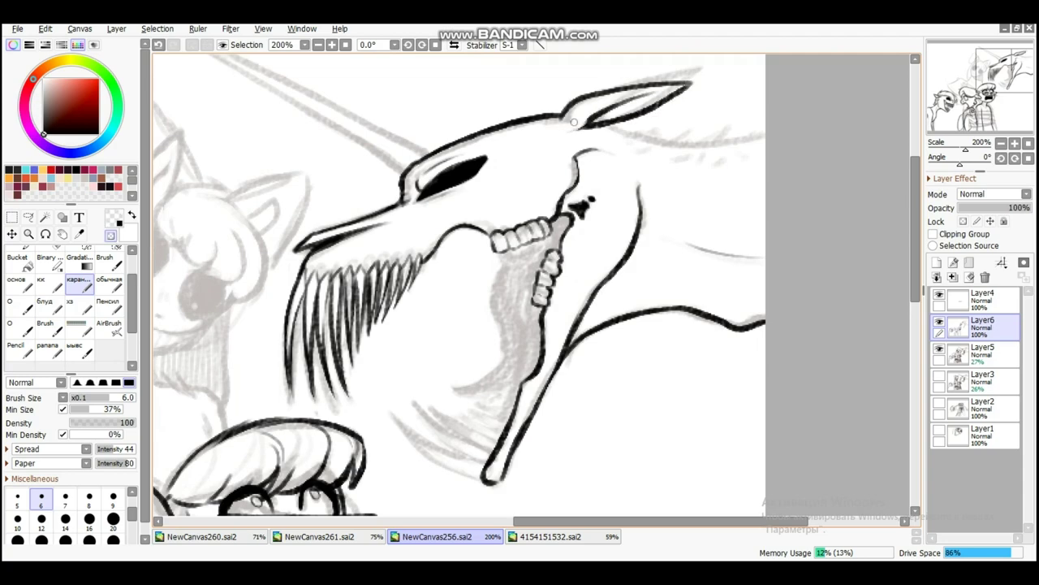
drag(679, 152, 724, 111)
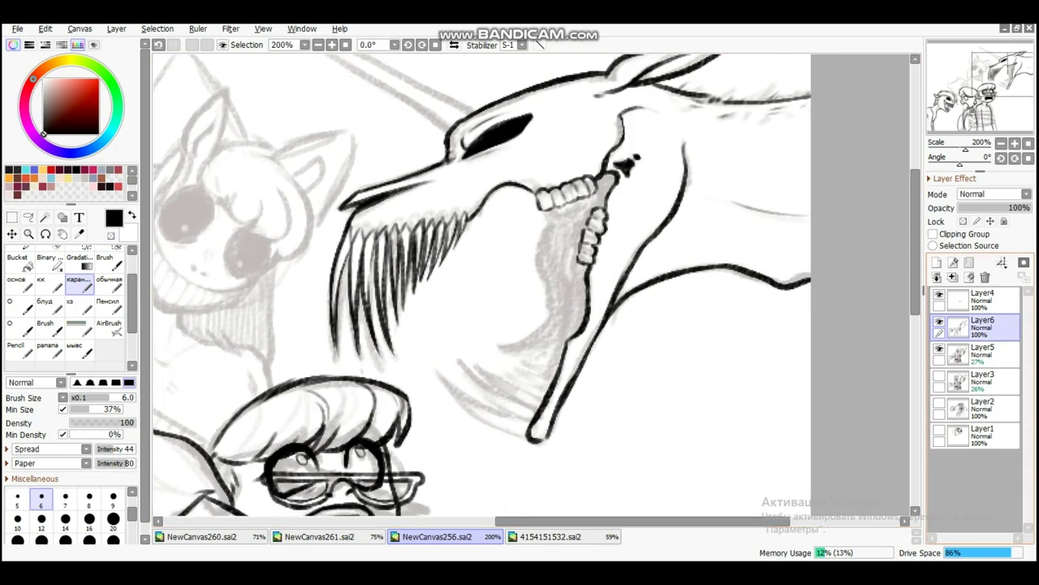
Ink the long thin lower teeth fanning out along the tip of the monster's jaw
scroll(536, 325, up, 1)
key(h)
drag(687, 272, 559, 297)
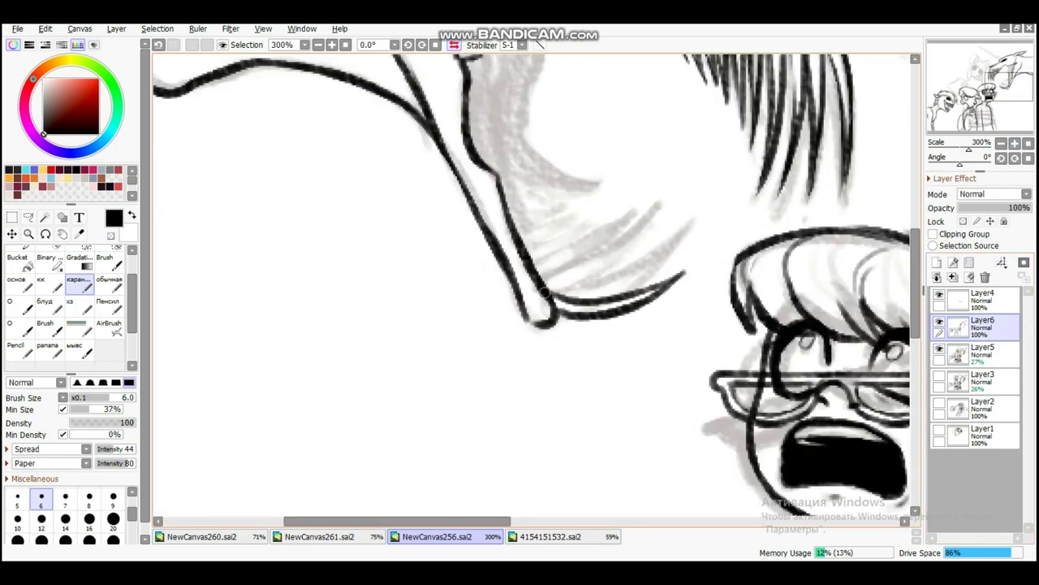
key(h)
key(e)
drag(519, 134, 528, 288)
mouse_move(540, 186)
mouse_down()
mouse_move(546, 294)
mouse_move(498, 181)
mouse_up()
key(e)
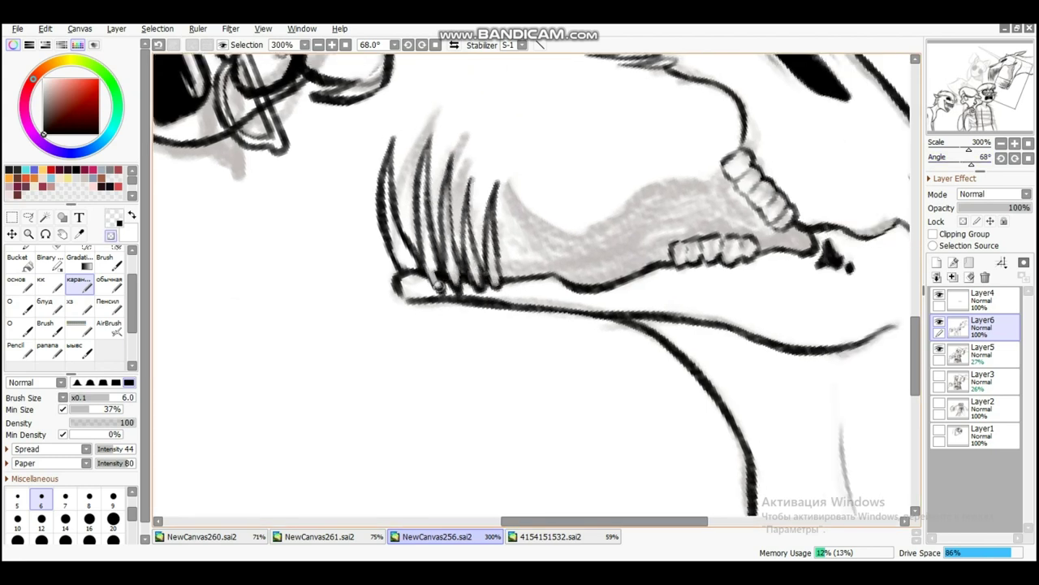
key(End)
key(e)
scroll(497, 224, up, 1)
mouse_move(591, 248)
mouse_down()
mouse_move(497, 224)
mouse_move(457, 265)
mouse_up()
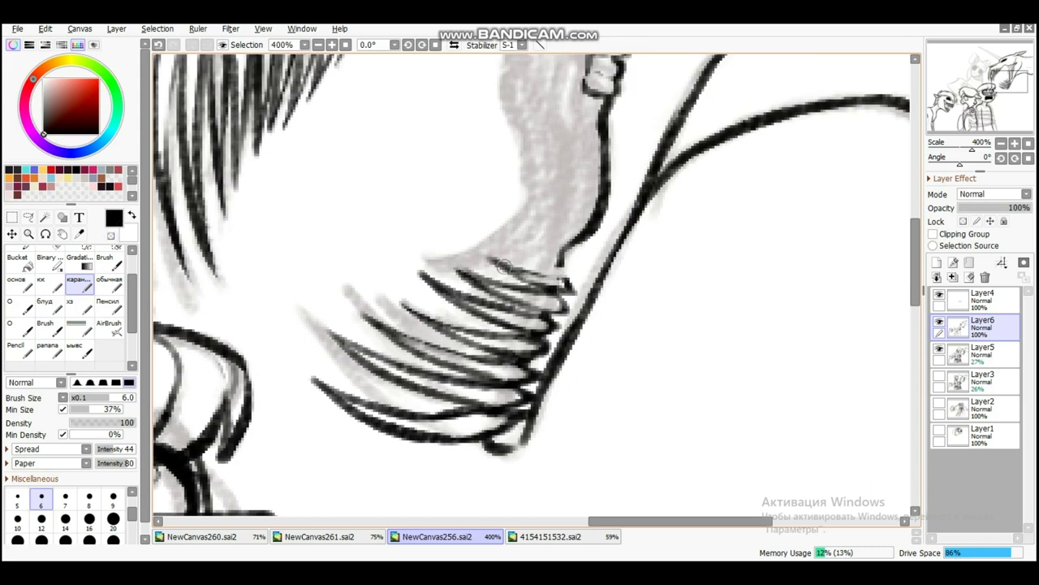
Outline the inside of the horned monster's mouth and fill it solid black around the molars
scroll(504, 267, down, 1)
mouse_move(445, 359)
mouse_down()
mouse_move(485, 375)
mouse_move(585, 313)
mouse_up()
drag(601, 244, 552, 333)
drag(569, 252, 582, 158)
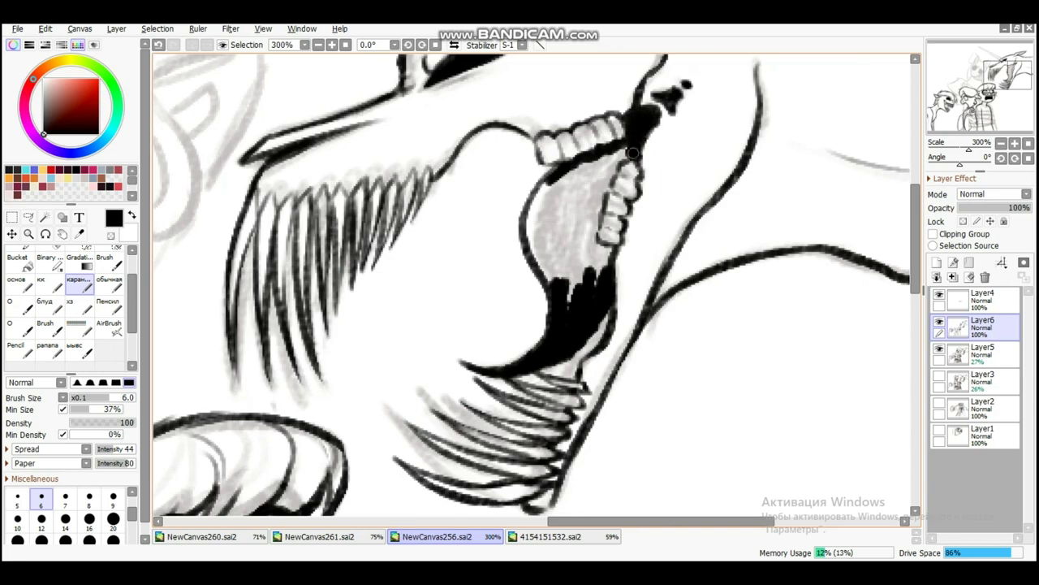
mouse_move(608, 250)
mouse_down()
mouse_move(540, 211)
mouse_move(586, 167)
mouse_up()
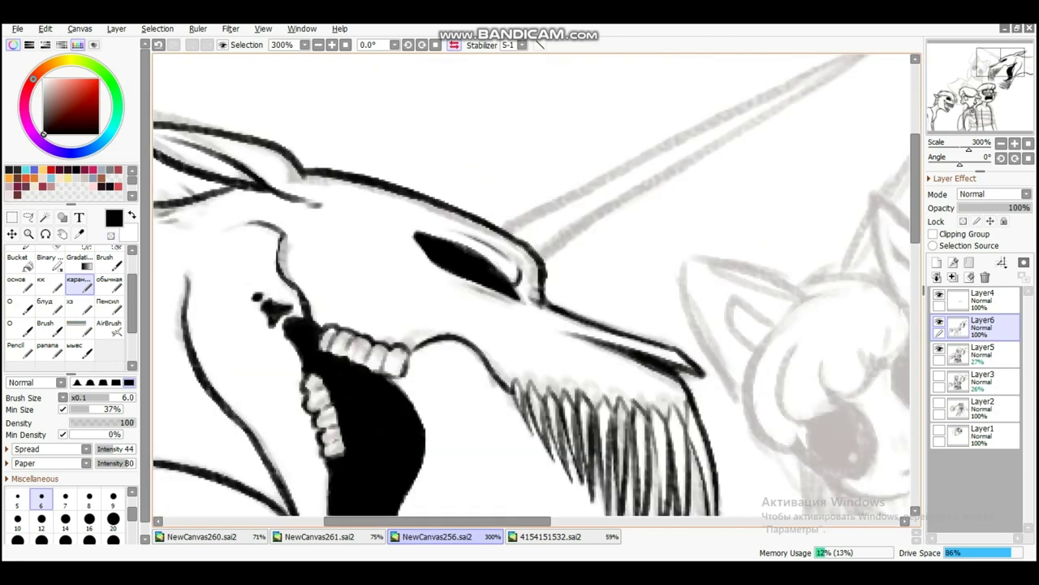
Ink both edges of the monster's long tapering horn and refine them with the eraser
mouse_move(297, 348)
mouse_down()
mouse_move(692, 143)
mouse_move(341, 382)
mouse_up()
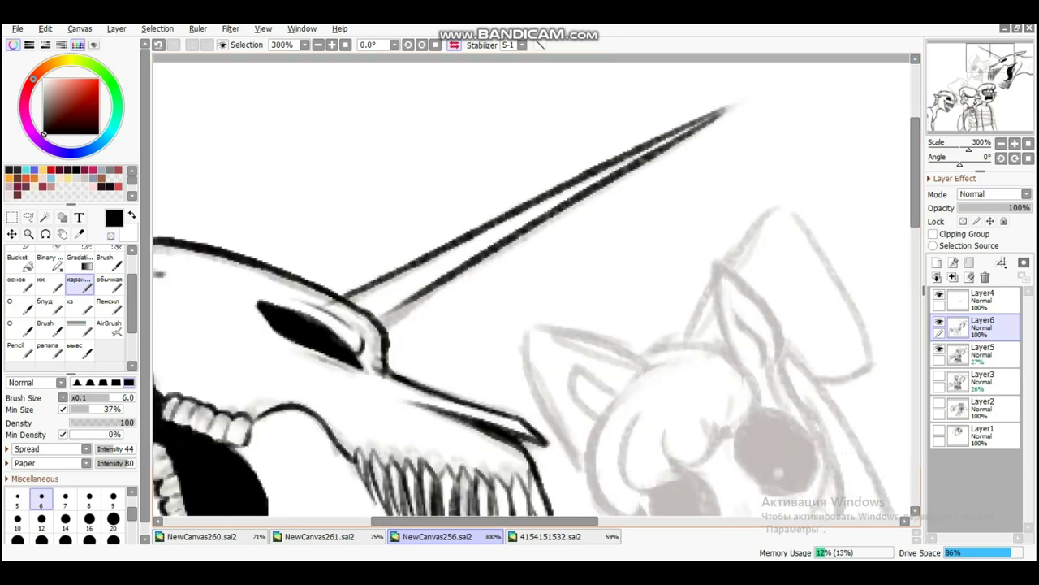
mouse_move(416, 256)
mouse_down()
mouse_move(519, 240)
mouse_move(442, 290)
mouse_up()
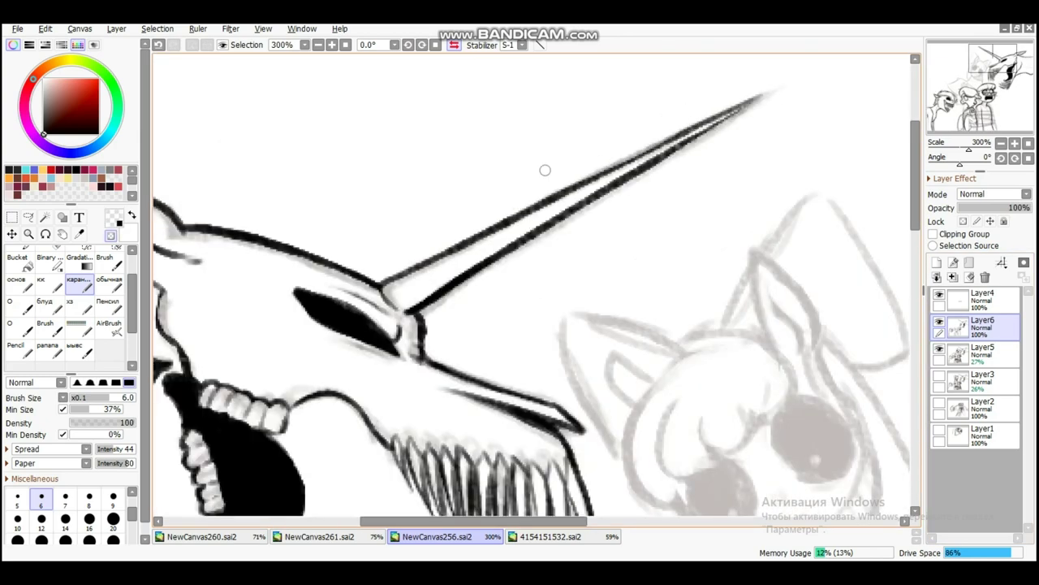
drag(643, 147, 716, 33)
Ink the smiling character's near ear, curled fringe and the long rounded hair lock beside the face
mouse_move(203, 284)
mouse_down()
mouse_move(552, 181)
mouse_move(703, 251)
mouse_move(865, 267)
mouse_up()
mouse_move(522, 229)
mouse_down()
mouse_move(481, 233)
mouse_move(479, 184)
mouse_up()
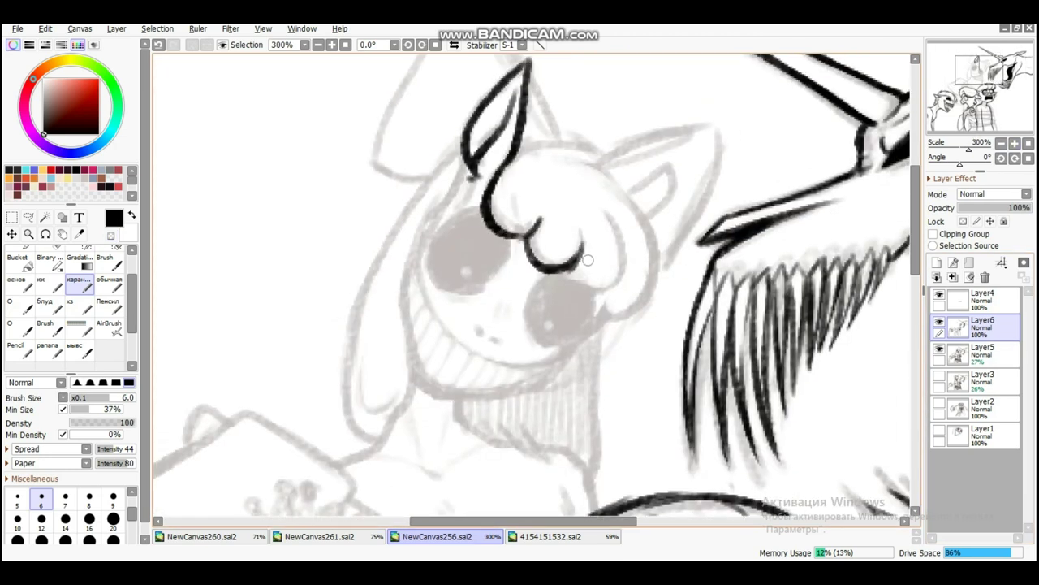
drag(561, 236, 638, 316)
key(h)
drag(455, 154, 439, 321)
drag(479, 292, 402, 325)
drag(580, 170, 659, 387)
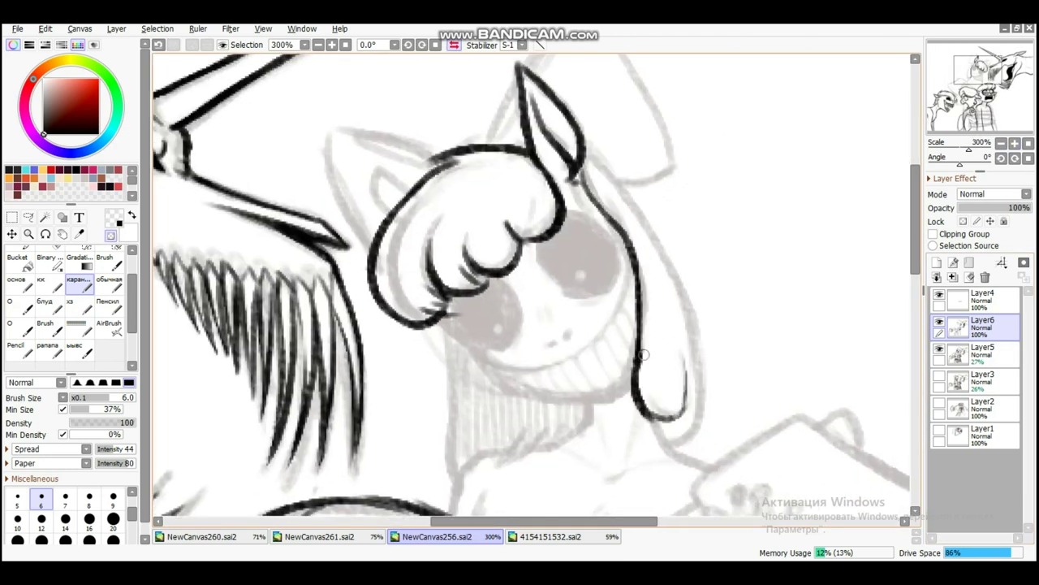
Fill the smiling character's round eyes solid black and leave a small highlight in each
scroll(643, 320, down, 1)
drag(544, 211, 601, 248)
drag(560, 194, 601, 218)
key(h)
drag(568, 260, 601, 292)
key(h)
scroll(519, 268, down, 1)
click(501, 269)
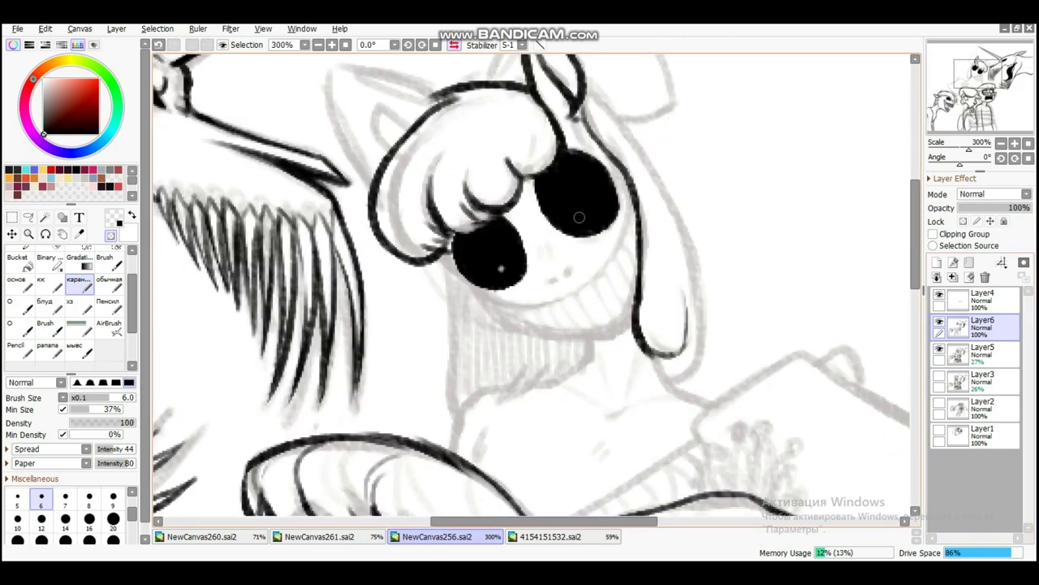
click(572, 218)
Ink the smiling character's nostrils, wide upper smile line and lower jaw contour
key(x)
scroll(570, 218, up, 1)
click(557, 299)
click(577, 283)
scroll(520, 292, right, 1)
mouse_move(409, 268)
mouse_down()
mouse_move(451, 322)
mouse_move(597, 236)
mouse_up()
drag(459, 321, 503, 356)
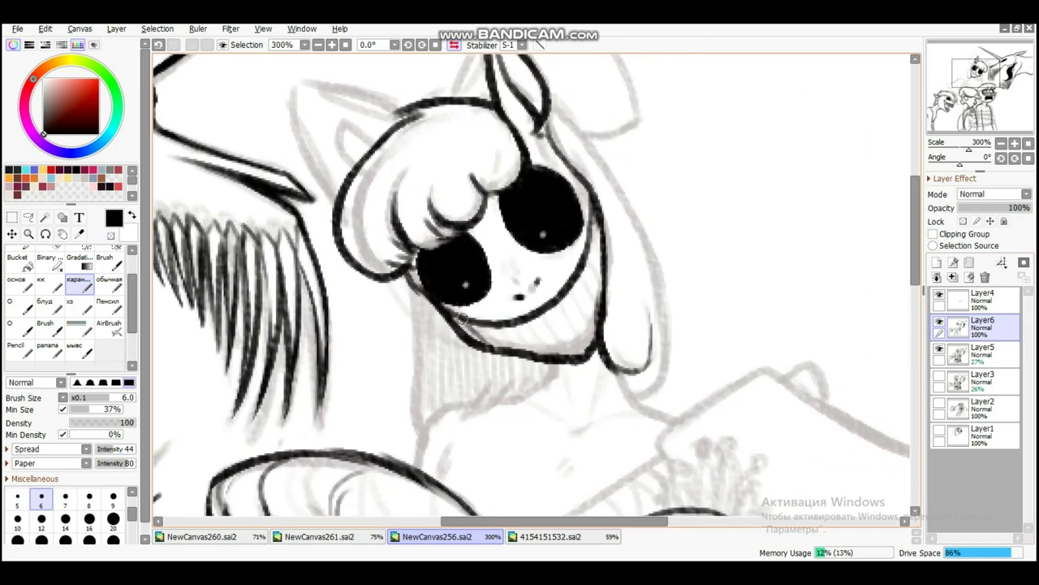
Draw the tooth lines across the smiling character's grin and ink the edge of the neck
scroll(598, 276, up, 1)
scroll(592, 276, down, 2)
drag(481, 313, 596, 256)
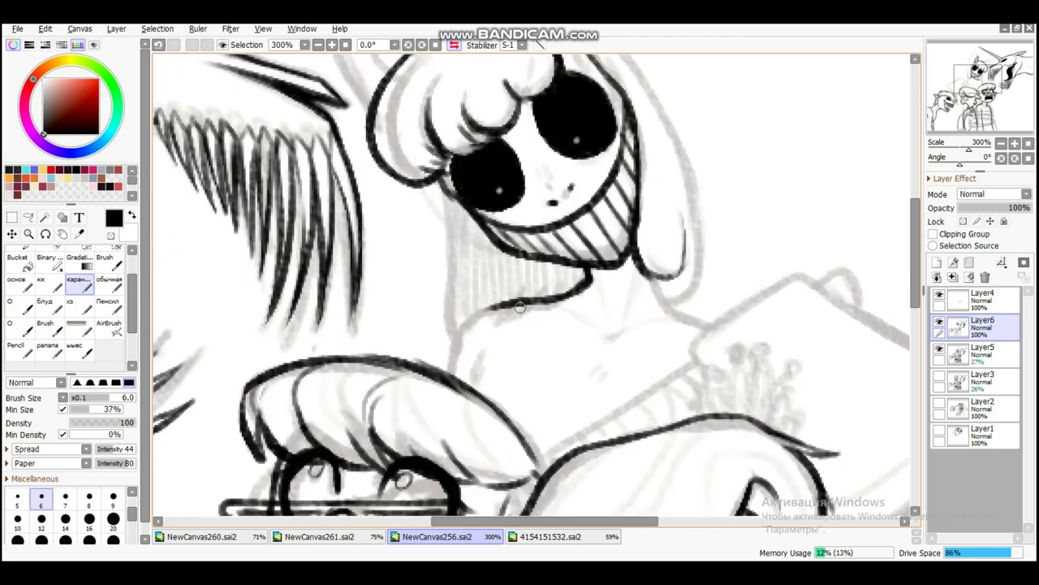
Ink the smiling character's shoulders, collarbones and small chest marks
scroll(591, 277, down, 1)
drag(458, 327, 502, 250)
scroll(588, 278, down, 1)
drag(587, 279, 702, 257)
drag(510, 239, 583, 276)
scroll(537, 261, up, 1)
scroll(537, 261, right, 1)
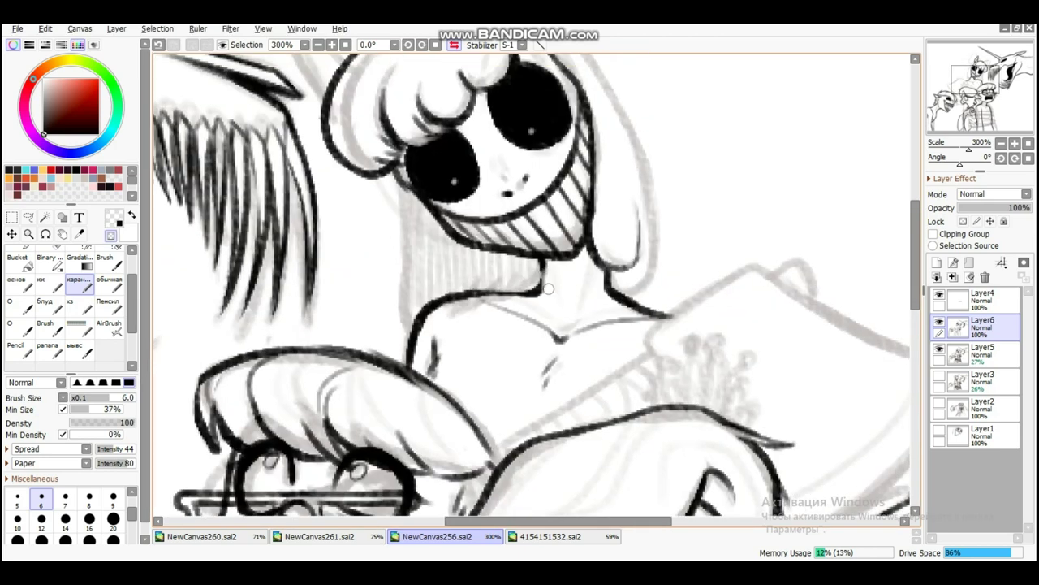
Ink the outer contours of the smiling character's long hair on both sides of the neck
scroll(549, 289, up, 1)
scroll(549, 289, up, 1)
drag(512, 102, 637, 426)
key(h)
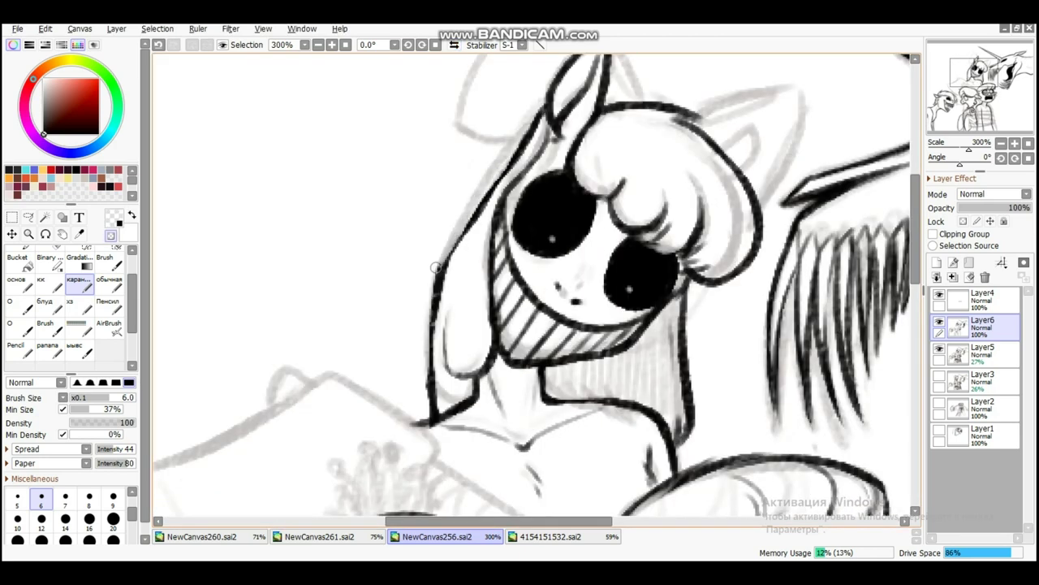
Ink the smiling character's far ear and the large bow loop behind the head, tidying the lines with the eraser
scroll(438, 260, up, 2)
key(h)
drag(487, 111, 605, 313)
scroll(568, 276, left, 1)
key(h)
scroll(381, 233, down, 2)
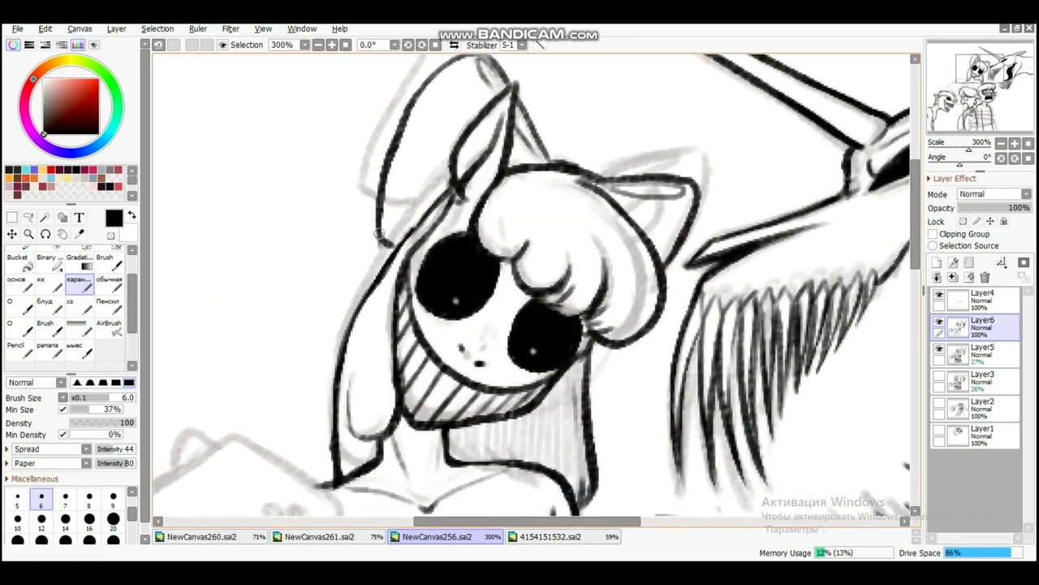
key(h)
scroll(380, 233, down, 2)
scroll(520, 223, up, 1)
scroll(540, 177, up, 2)
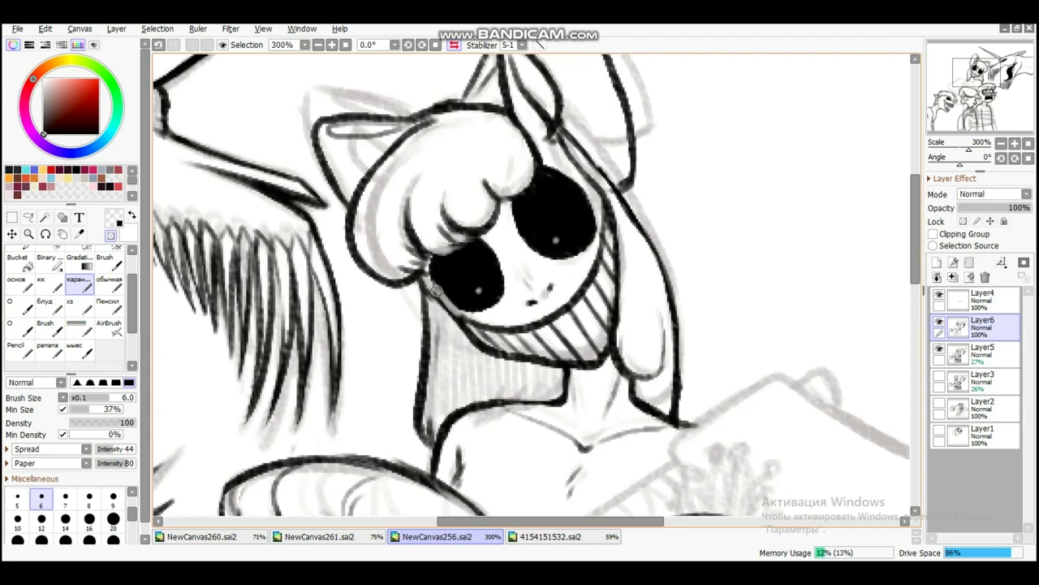
Ink the smiling character's arm line with its stripes and the short back edges of the cleaver
scroll(528, 235, down, 1)
scroll(586, 282, down, 2)
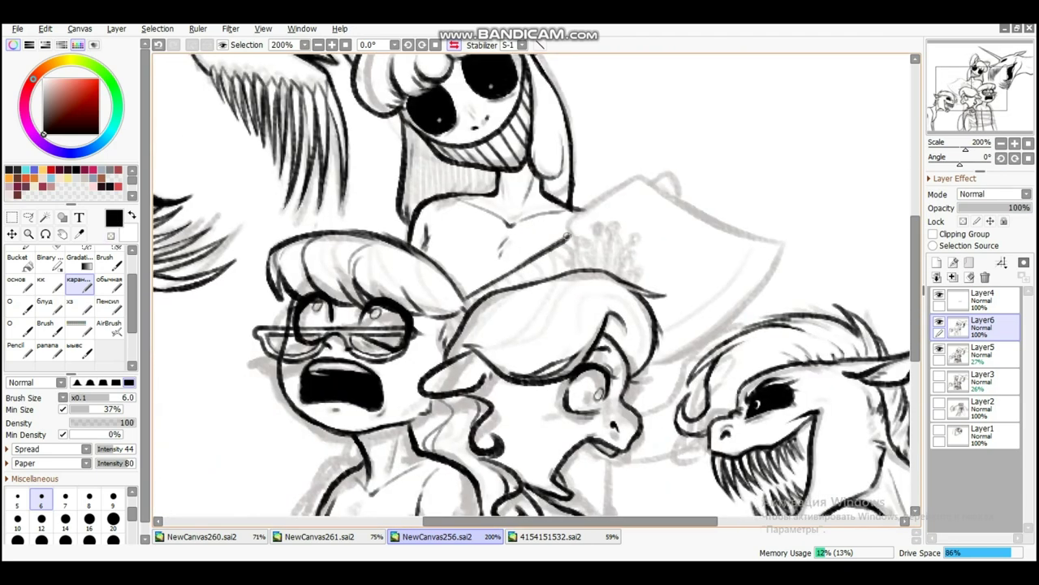
scroll(574, 213, up, 1)
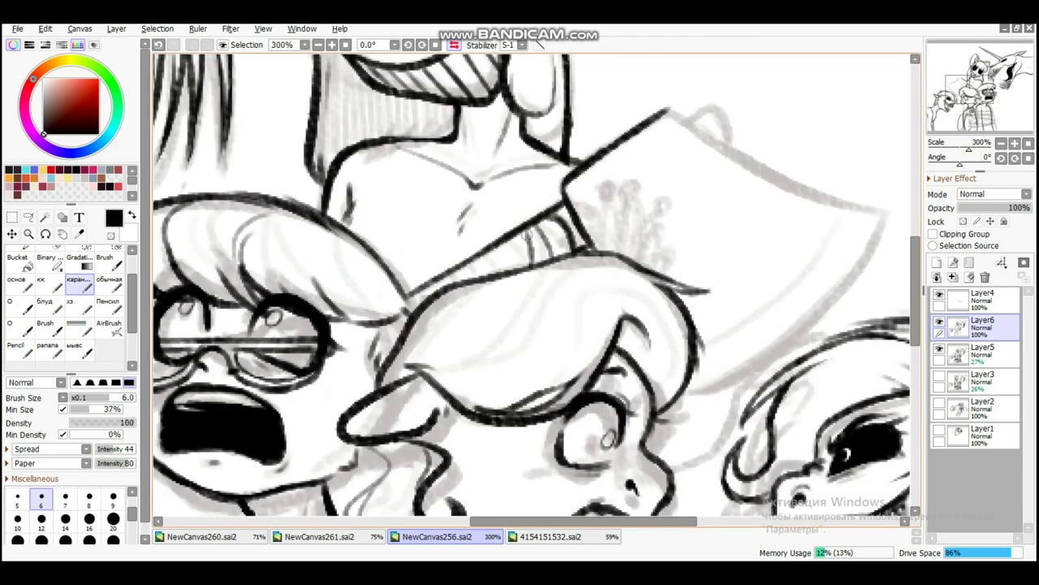
Ink the cleaver's long top edge, curved cutting edge and the small rounded knob behind it
key(h)
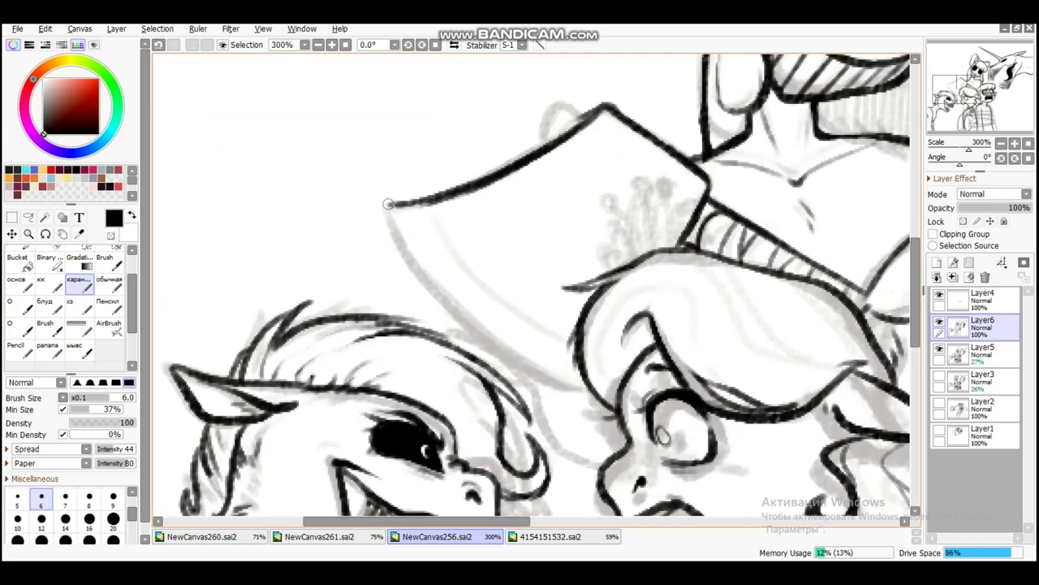
drag(427, 281, 389, 204)
key(h)
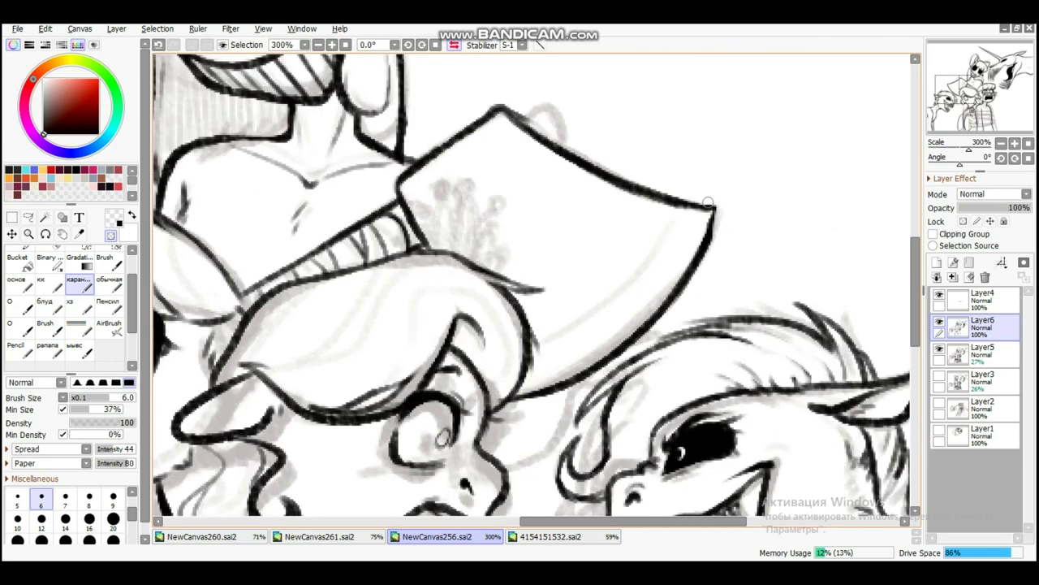
key(h)
key(h)
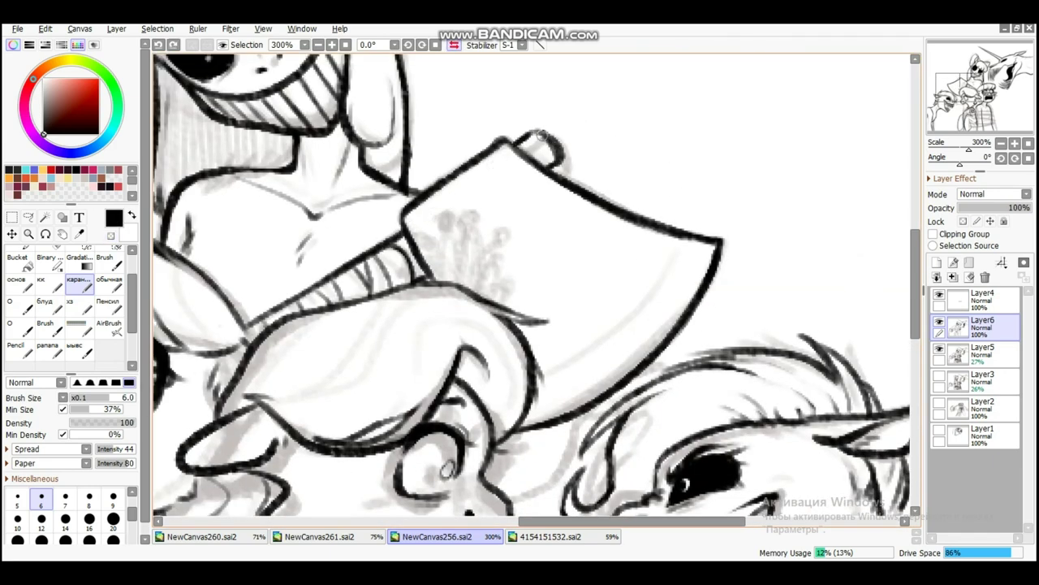
drag(555, 163, 604, 54)
drag(569, 163, 497, 296)
Add a new layer above Layer6, lower Layer6's opacity to 45% and hide the Layer5 sketch
scroll(496, 297, down, 6)
scroll(584, 273, up, 3)
drag(584, 273, 645, 461)
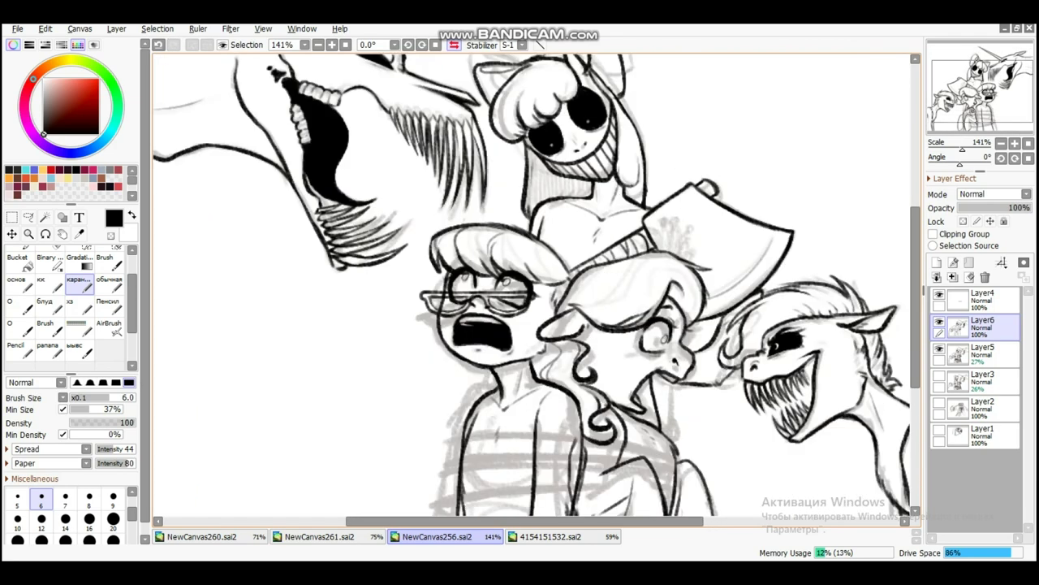
key(ctrl+plus)
key(ctrl+shift+n)
Ink the upper rope bands around the two captives' torsos and the short rope lines beside the raised forelegs
mouse_move(319, 274)
mouse_down()
mouse_move(453, 291)
mouse_move(425, 289)
mouse_up()
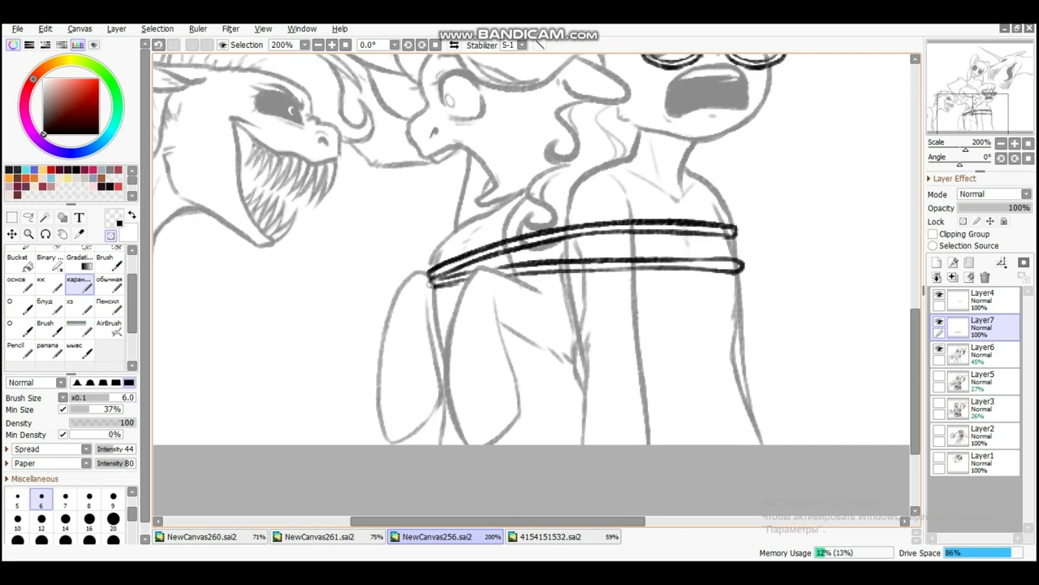
scroll(749, 274, down, 1)
key(x)
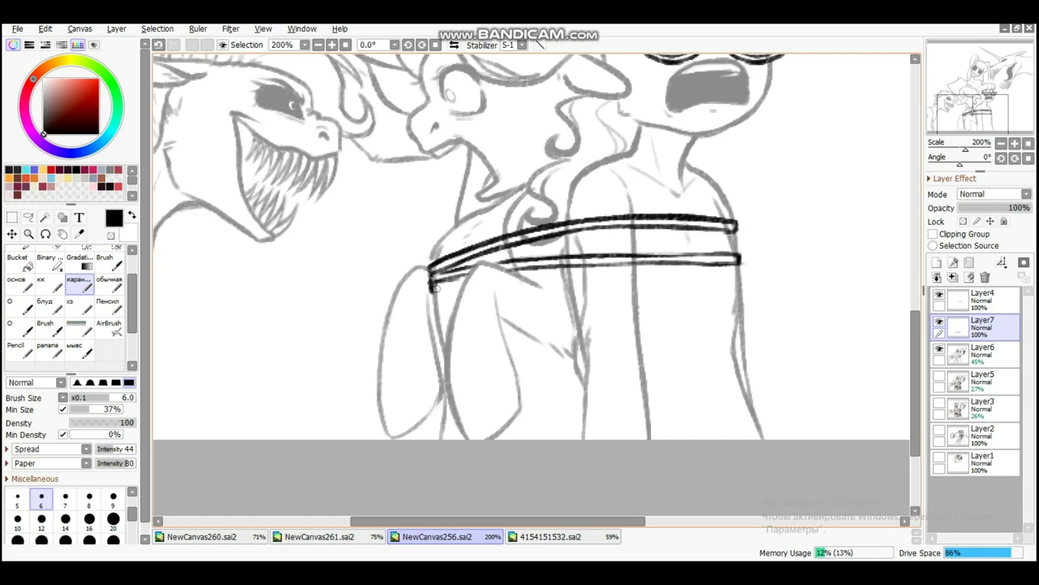
drag(735, 278, 755, 286)
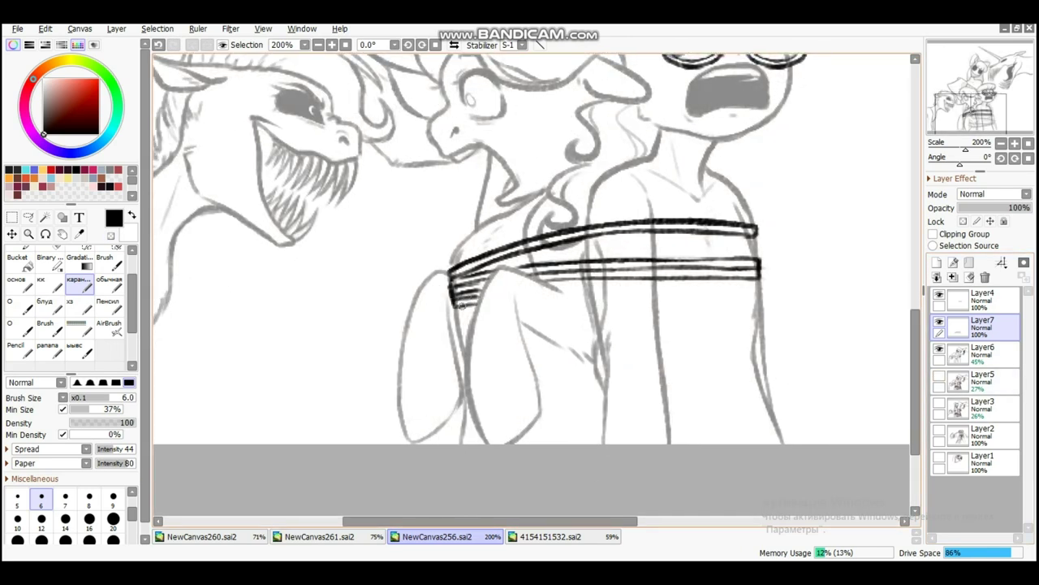
key(x)
drag(779, 339, 743, 283)
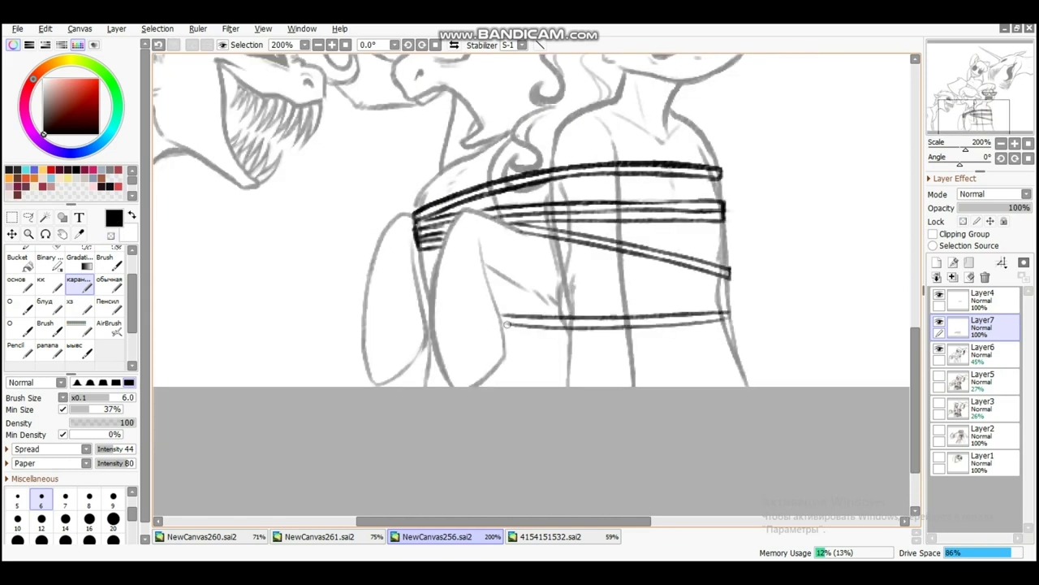
Ink the lower rope bands across the captives' torsos, down to the slanted band near the canvas edge
drag(715, 317, 760, 321)
drag(558, 335, 474, 298)
mouse_move(475, 298)
mouse_down()
mouse_move(714, 348)
mouse_move(659, 280)
mouse_move(619, 361)
mouse_up()
scroll(660, 280, up, 2)
key(h)
drag(755, 252, 746, 285)
mouse_move(569, 244)
mouse_down()
mouse_move(559, 293)
mouse_move(448, 272)
mouse_up()
scroll(559, 293, down, 2)
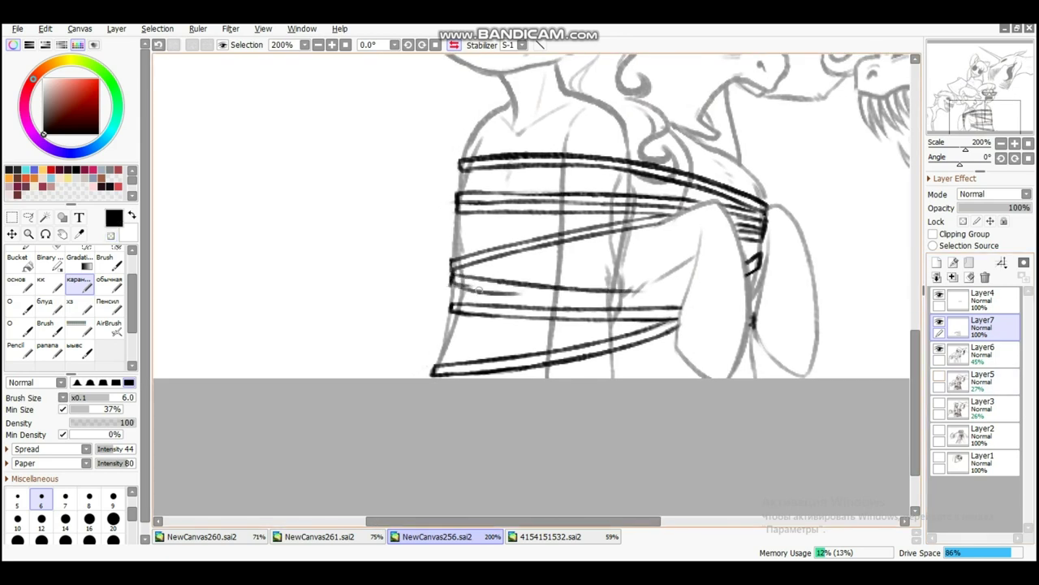
Finish the crossing lower rope with the eraser, and clean up the body lines around the ropes on Layer6
key(h)
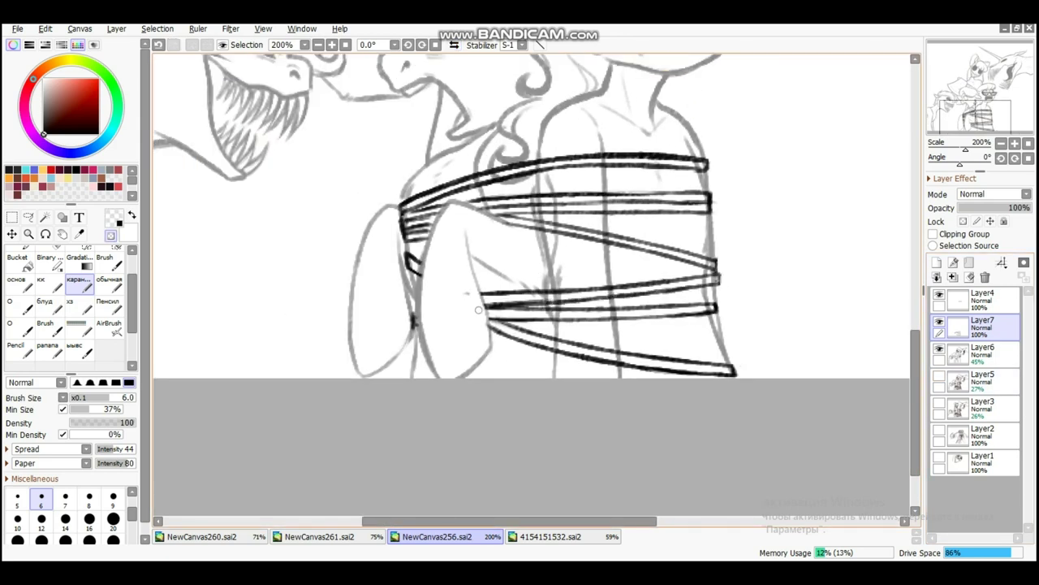
scroll(478, 310, down, 2)
scroll(497, 106, up, 2)
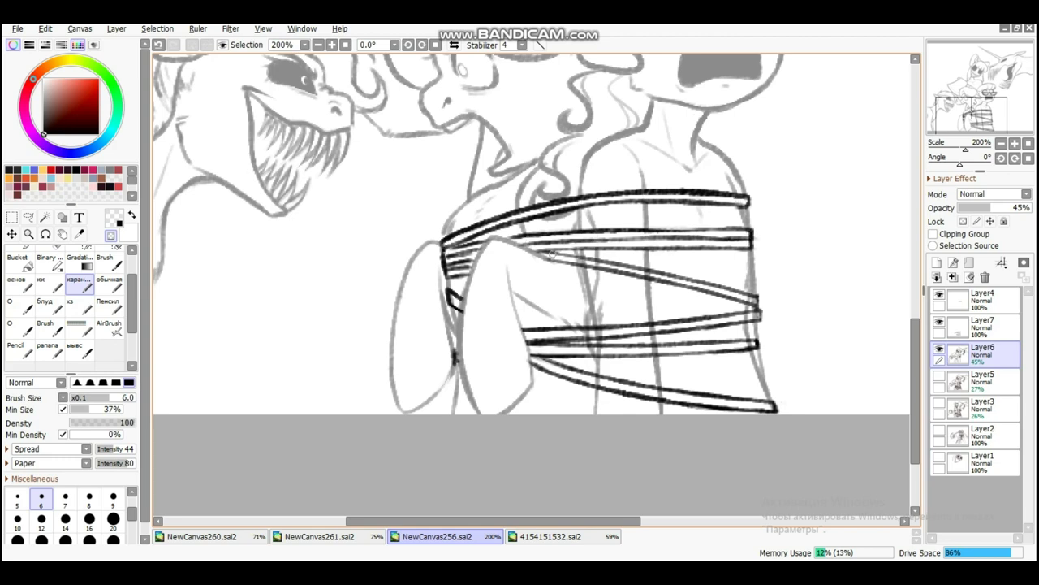
drag(610, 332, 613, 308)
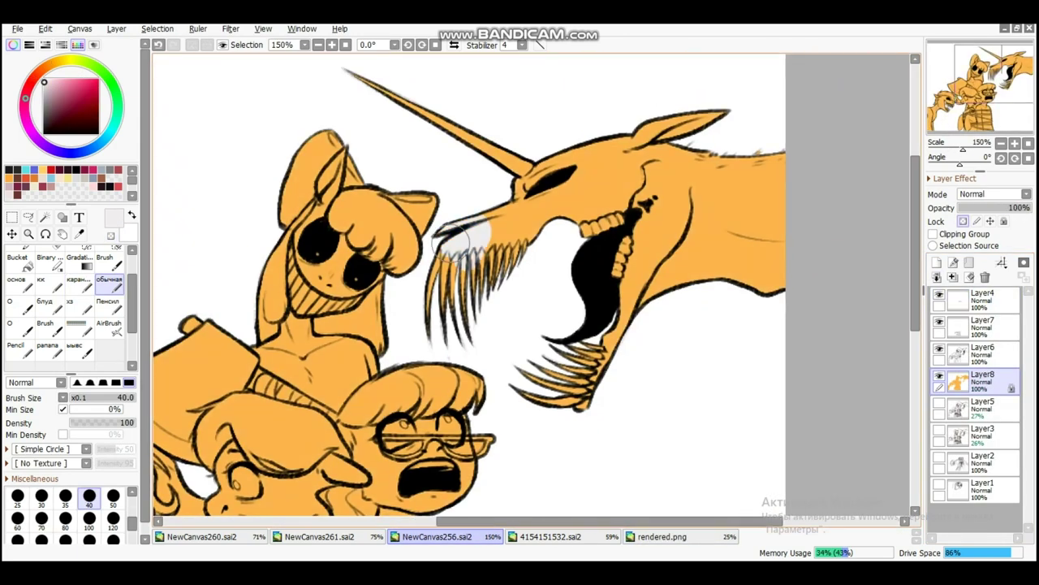
Paint the horned monster's head light grey and its fangs and molars darker grey on Layer8 with a size 35 brush
click(332, 45)
click(65, 496)
mouse_move(390, 203)
mouse_down()
mouse_move(422, 341)
mouse_move(455, 195)
mouse_move(539, 199)
mouse_up()
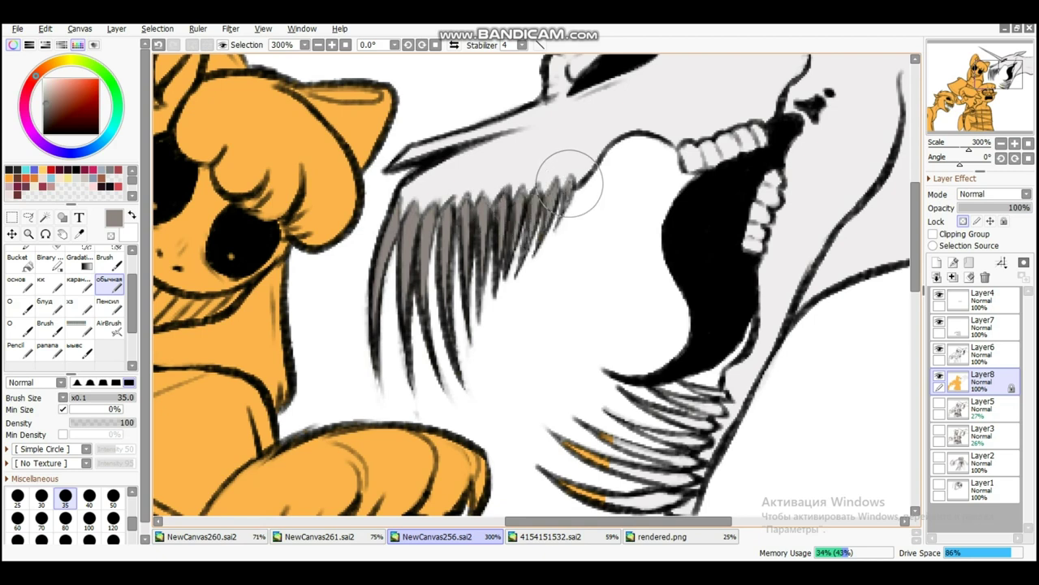
scroll(568, 192, down, 3)
drag(499, 280, 623, 307)
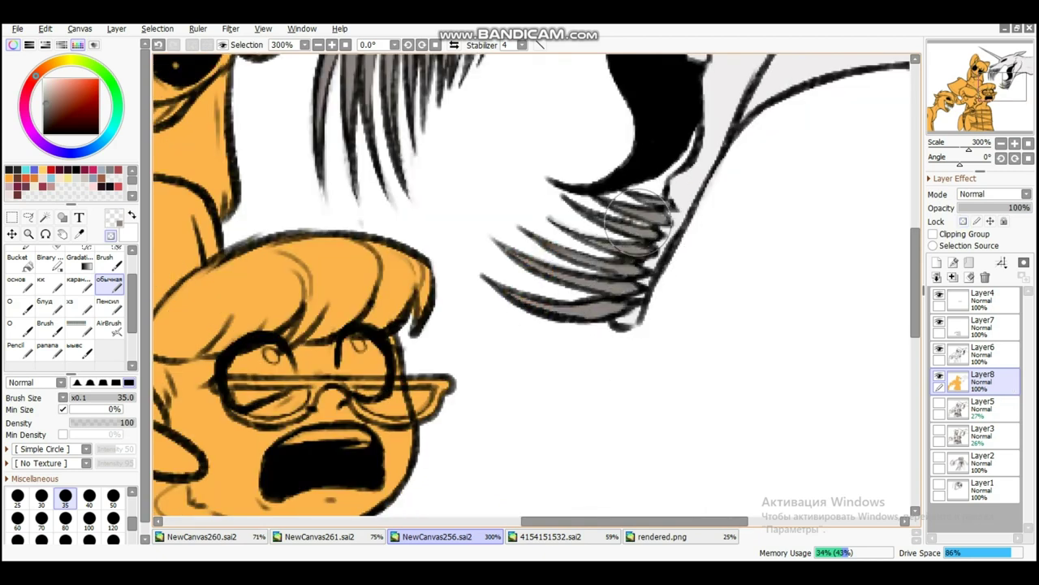
scroll(626, 244, up, 5)
drag(560, 216, 572, 212)
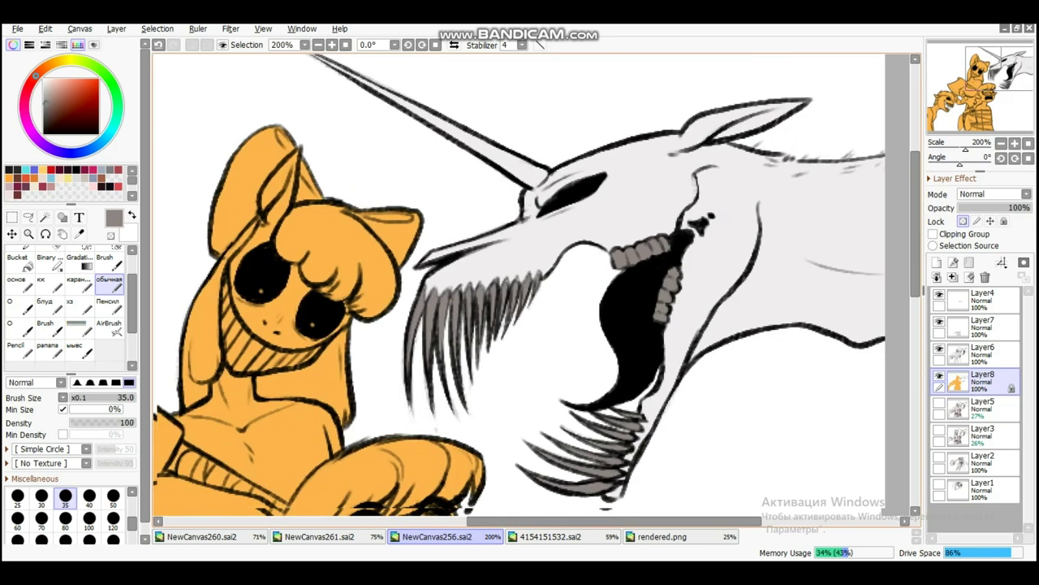
Recolour the horned monster's teeth a lighter beige-grey with the Bucket set to All Similar Colored Pixels
scroll(648, 262, down, 1)
drag(647, 262, 729, 205)
key(g)
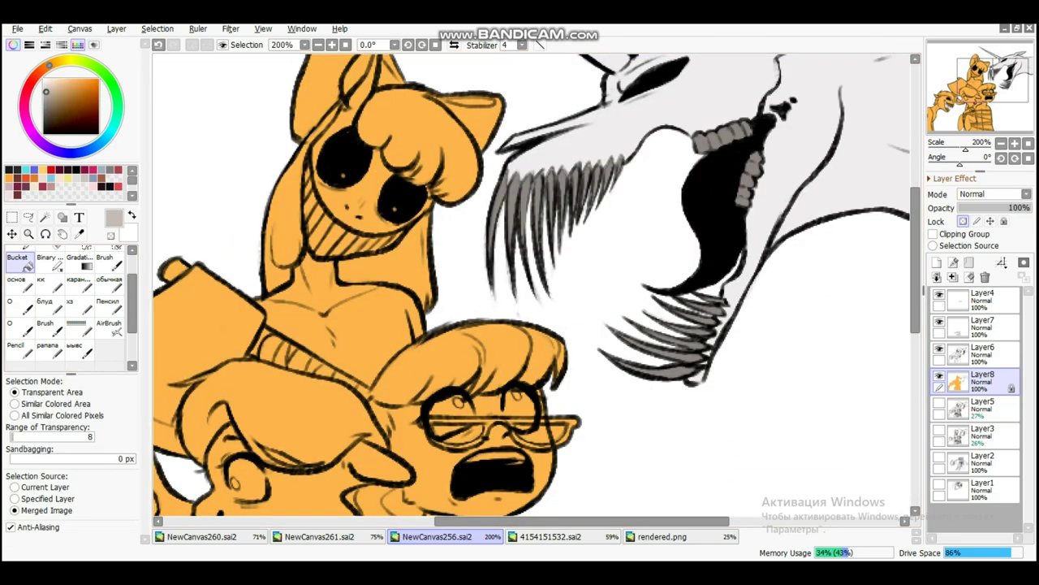
click(15, 404)
click(14, 415)
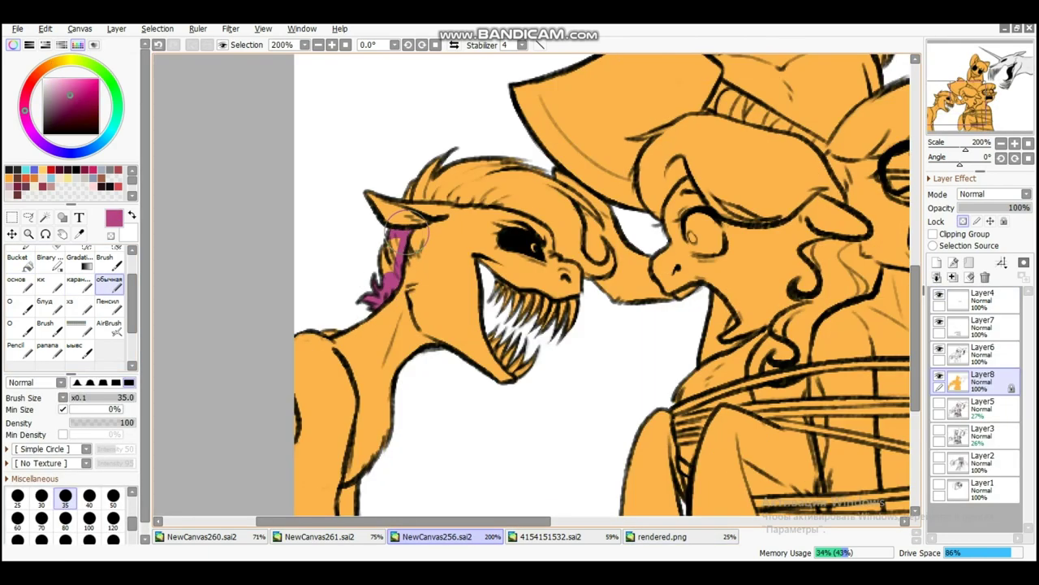
Paint the grinning orange monster's mane magenta and its sharp teeth off-white
key(h)
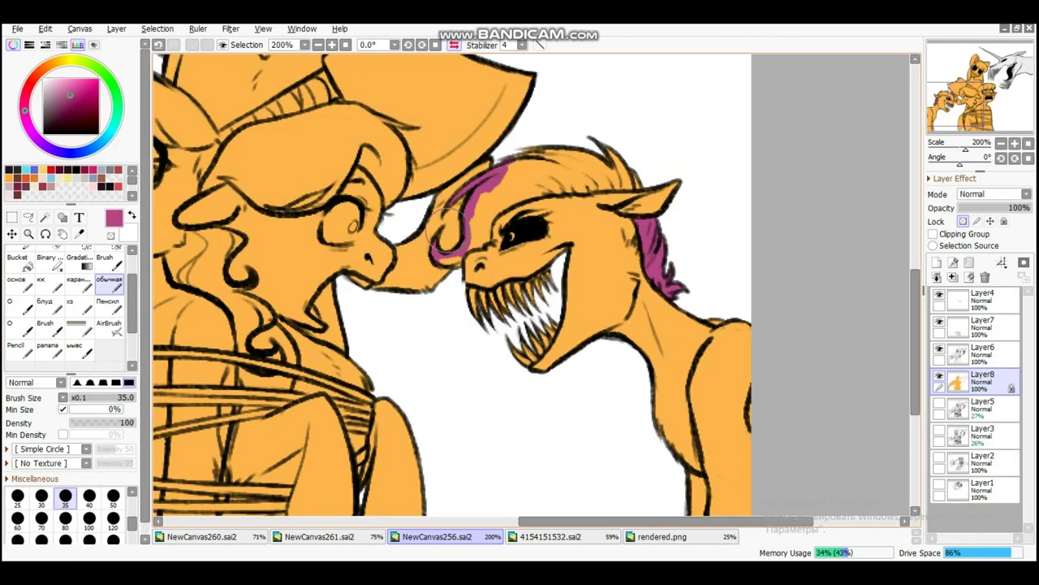
mouse_move(507, 199)
mouse_down()
mouse_move(617, 185)
mouse_move(529, 169)
mouse_move(552, 138)
mouse_up()
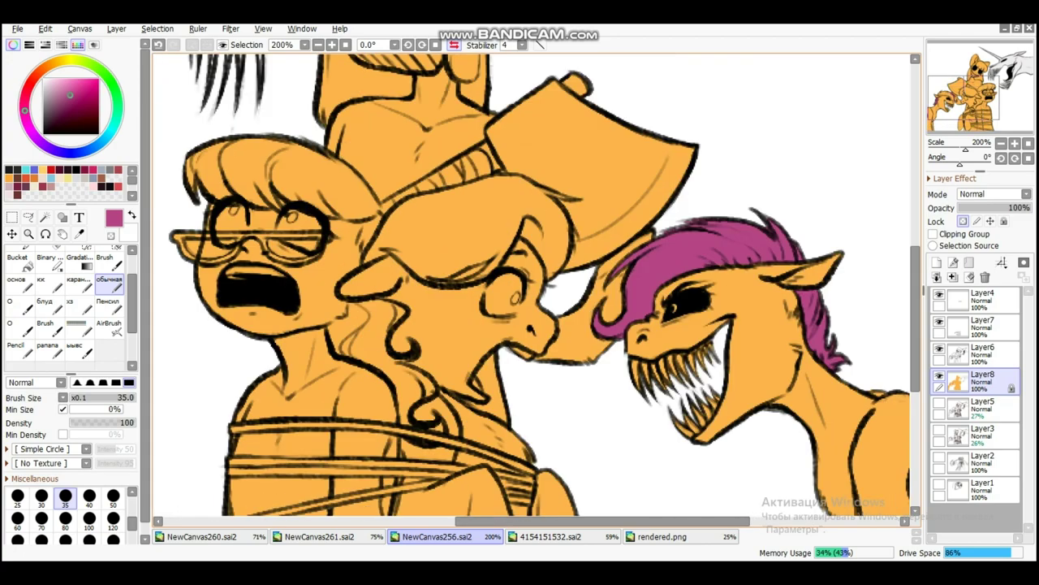
drag(608, 211, 684, 278)
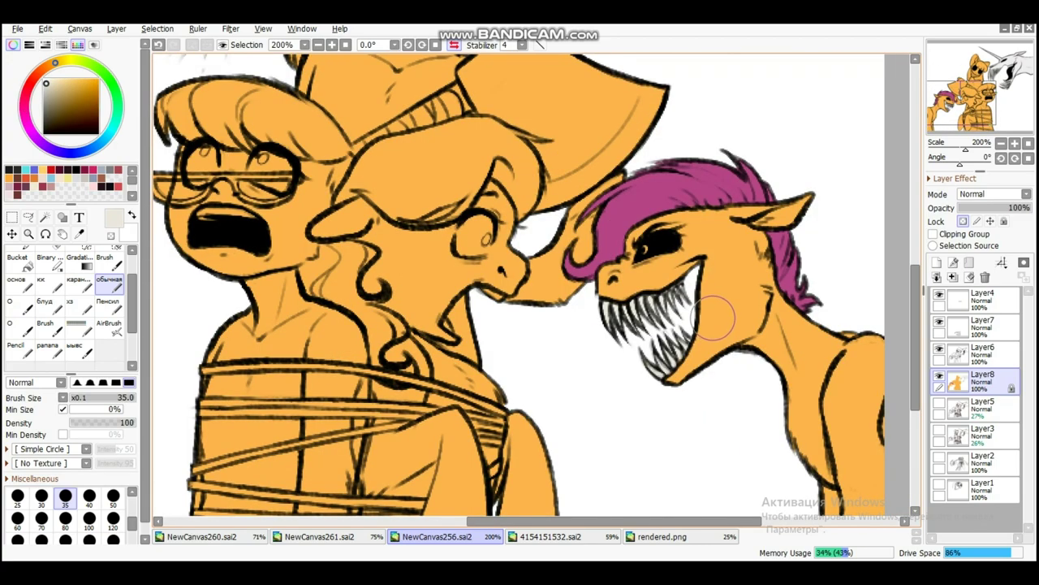
Paint the bow-wearing character's face, ear, neck, torso and arms pale yellow
drag(599, 216, 715, 489)
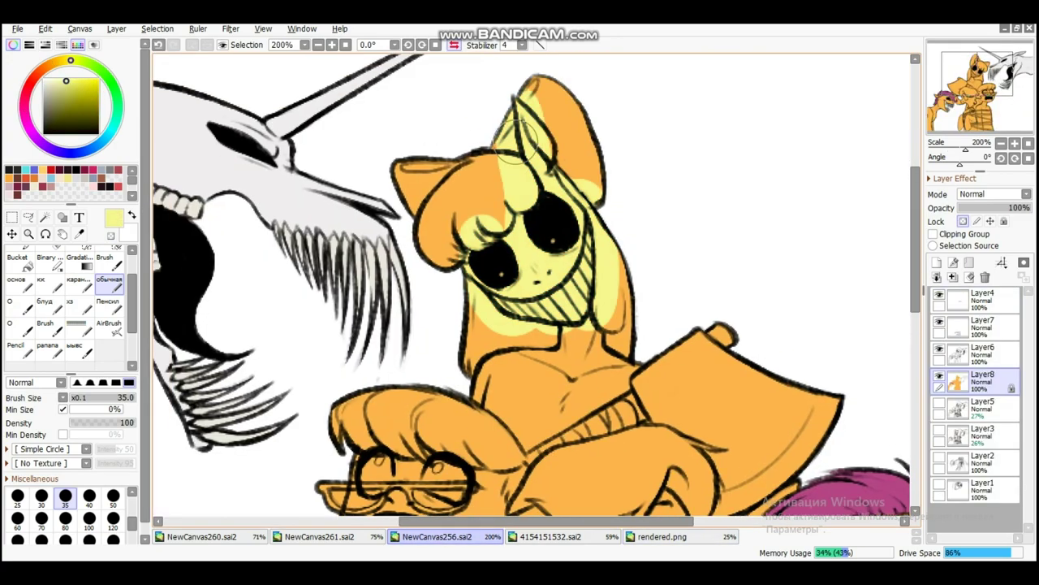
drag(503, 244, 449, 281)
mouse_move(492, 328)
mouse_down()
mouse_move(560, 244)
mouse_move(496, 171)
mouse_up()
mouse_move(585, 357)
mouse_down()
mouse_move(661, 353)
mouse_move(666, 278)
mouse_move(686, 256)
mouse_up()
alt+click(698, 260)
drag(649, 333, 731, 510)
Sample the red from rendered.png and paint the bow-wearing character's fringe and long hair with it
click(661, 536)
alt+click(464, 347)
click(437, 536)
drag(443, 207, 481, 221)
drag(540, 154, 531, 154)
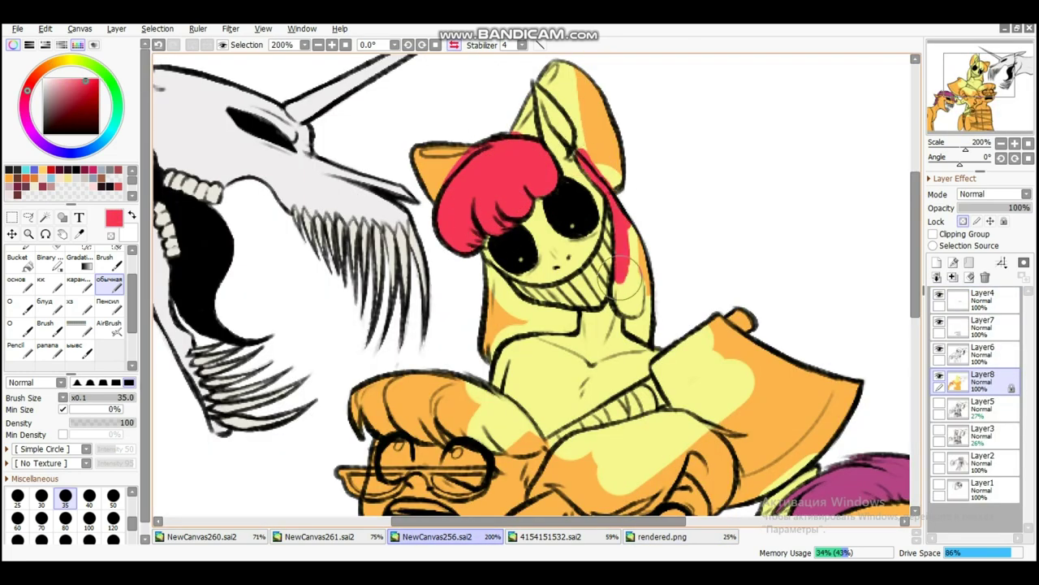
drag(627, 252, 646, 345)
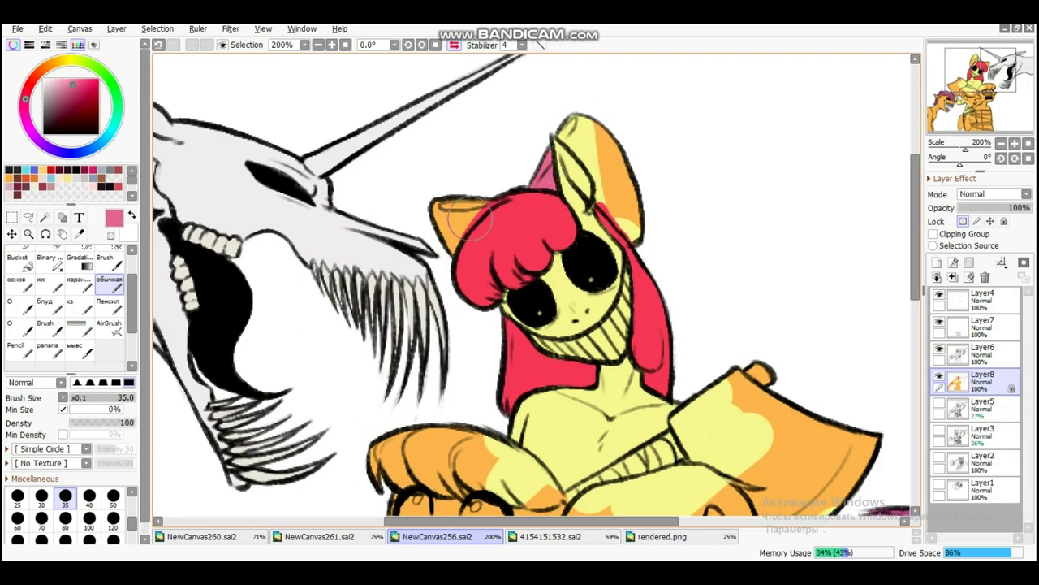
Paint the large hair bow pink and restore the pale yellow on the ear and face beside it
mouse_move(471, 216)
mouse_down()
mouse_move(438, 191)
mouse_move(486, 164)
mouse_up()
key(h)
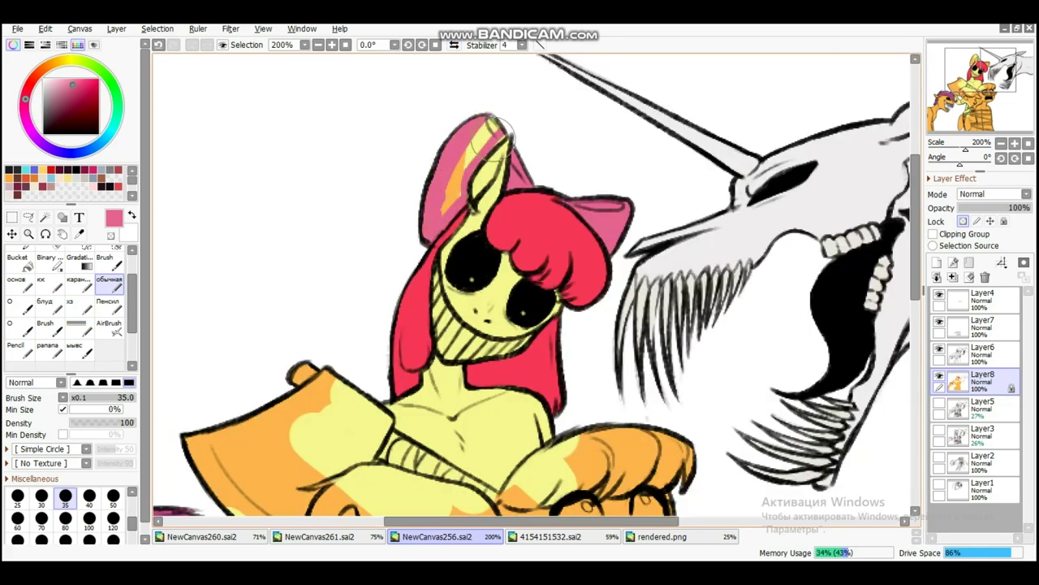
alt+click(452, 253)
drag(452, 253, 503, 199)
Paint the bow-wearing character's teeth off-white and the curly-haired captive's body light pink
alt+click(666, 232)
key(h)
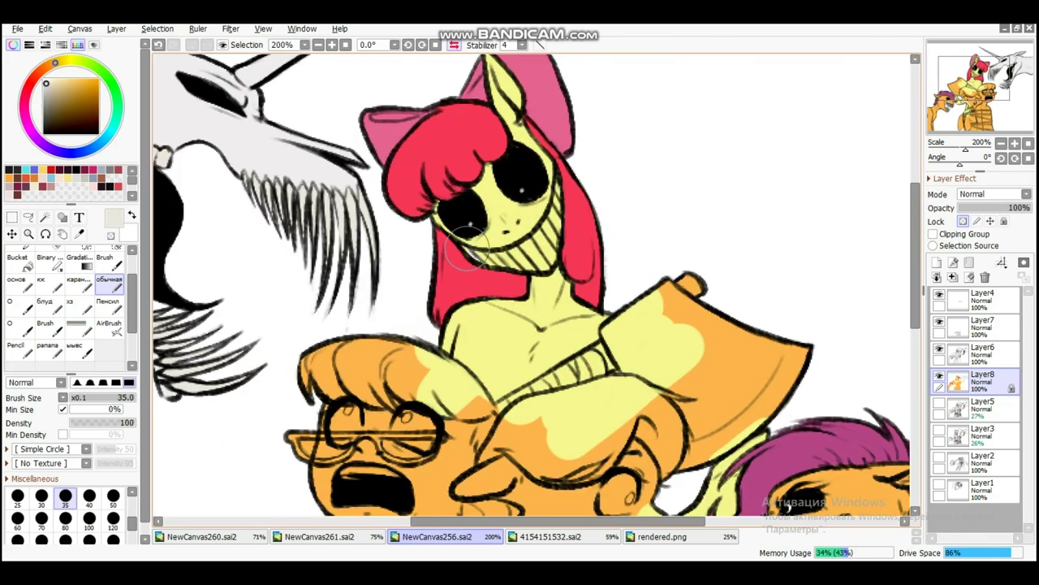
key(x)
scroll(615, 321, down, 1)
mouse_move(615, 321)
mouse_down()
mouse_move(642, 455)
mouse_move(663, 279)
mouse_move(617, 406)
mouse_move(601, 211)
mouse_move(568, 308)
mouse_move(545, 459)
mouse_move(586, 500)
mouse_up()
Add a new layer above Layer8 and paint the curly-haired captive's mane and back curls purple on it
click(937, 263)
drag(576, 195, 645, 171)
key(h)
scroll(464, 202, up, 1)
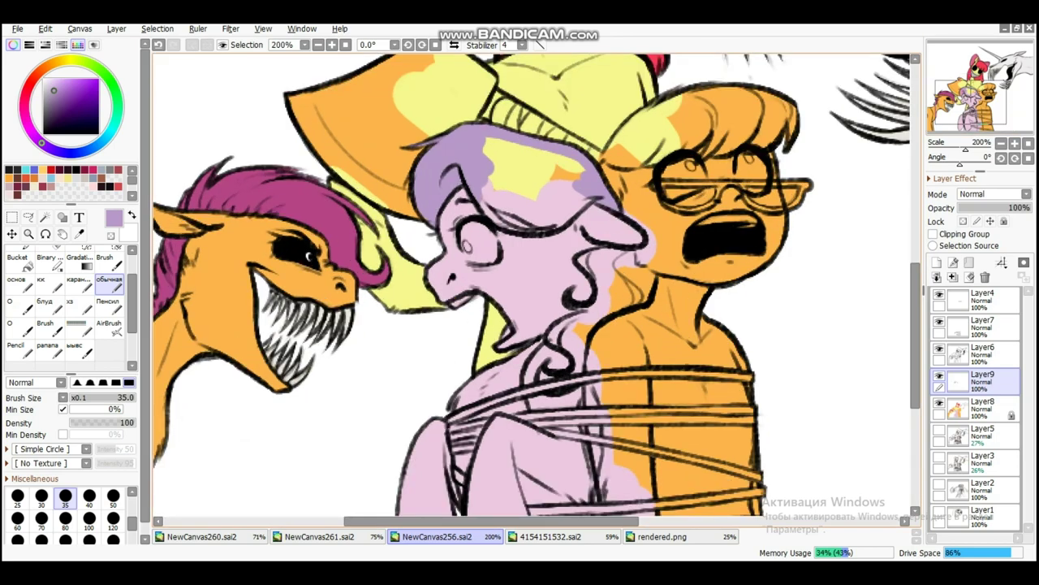
key(h)
mouse_move(520, 187)
mouse_down()
mouse_move(548, 223)
mouse_move(537, 181)
mouse_up()
mouse_move(467, 215)
mouse_down()
mouse_move(423, 268)
mouse_move(449, 295)
mouse_up()
drag(504, 357, 516, 347)
key(h)
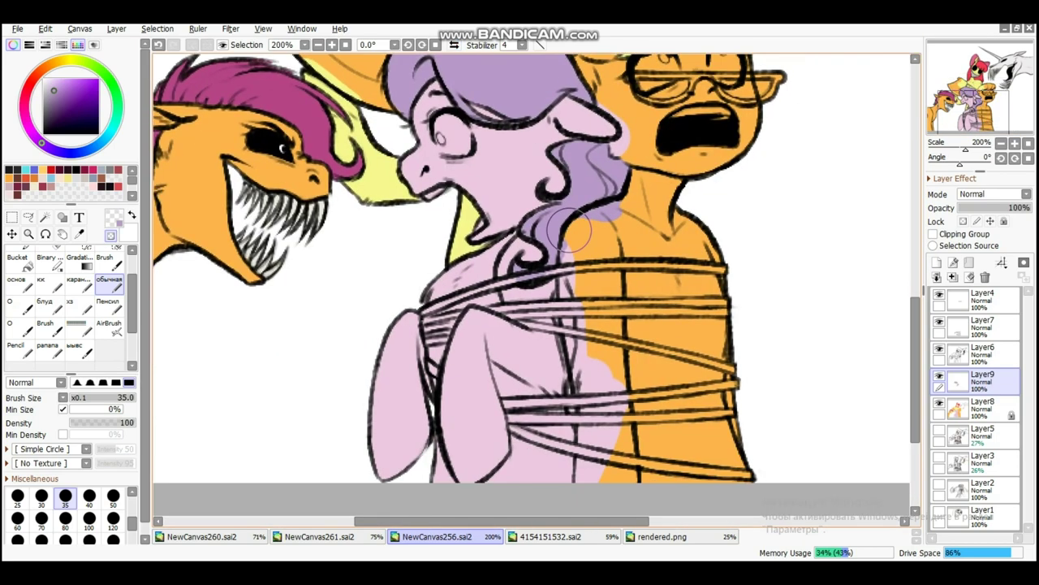
drag(544, 269, 564, 388)
Paint a curved white stripe through the captive's purple mane with the pencil brush, setting the stabilizer to 12
key(ctrl+Tab)
key(ctrl+shift+Tab)
key(n)
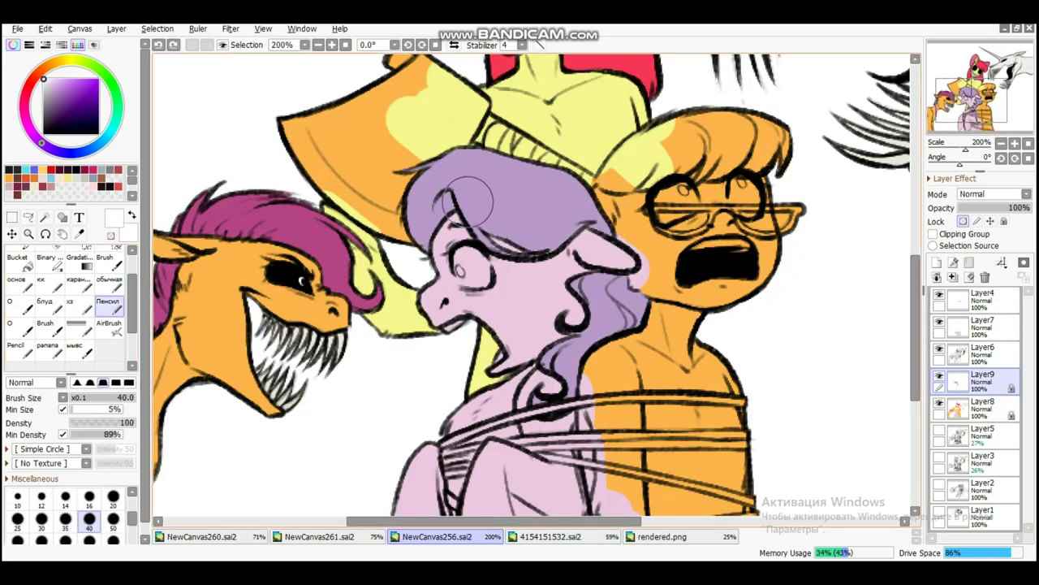
drag(446, 163, 623, 188)
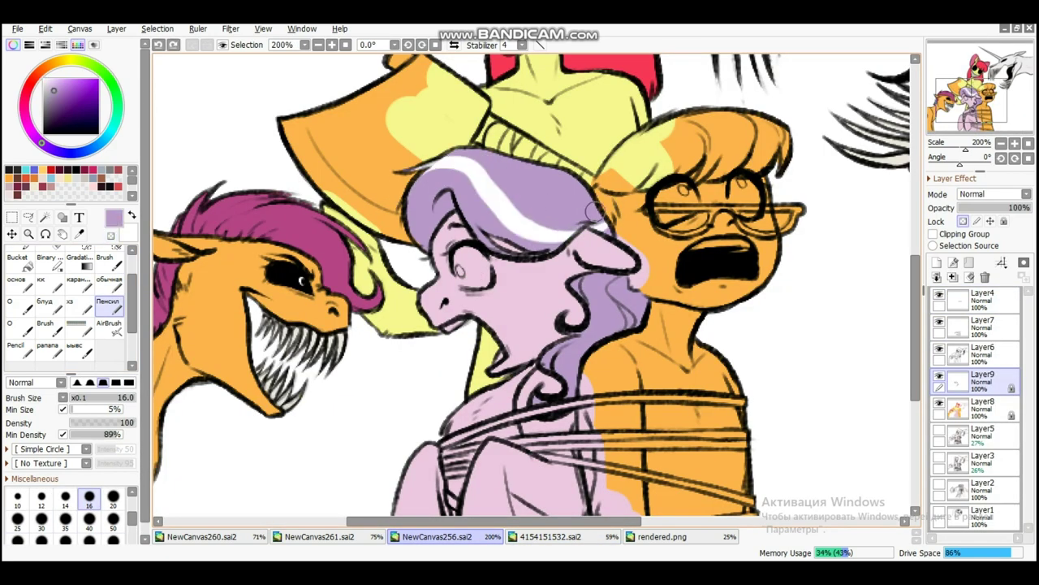
click(522, 44)
click(520, 216)
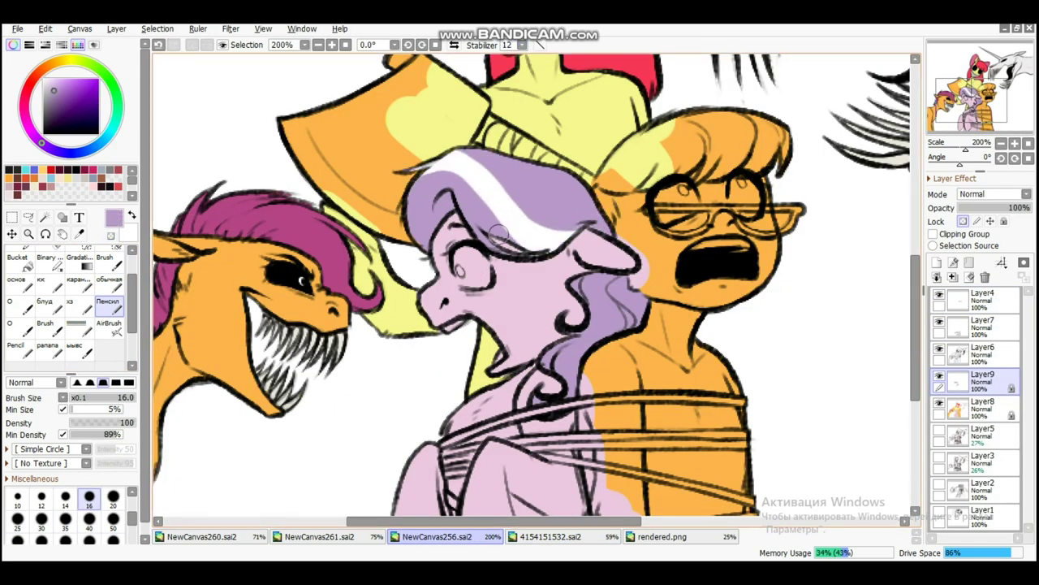
Paint a white strand along the purple hair behind the pink captive's neck, matching the reference
key(ctrl+Tab)
key(ctrl+shift+Tab)
mouse_move(642, 274)
mouse_down()
mouse_move(630, 307)
mouse_move(652, 271)
mouse_up()
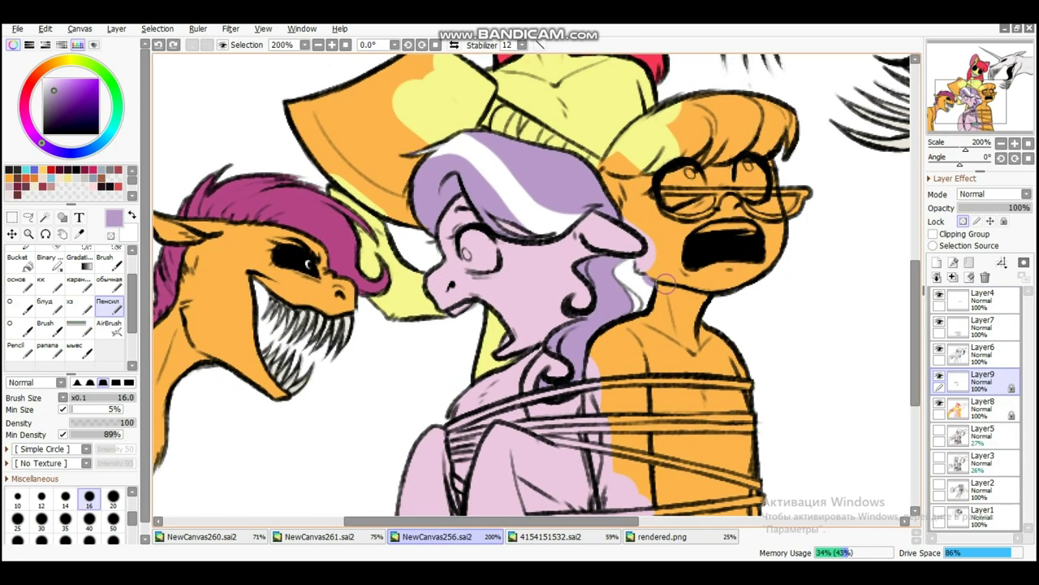
Add a clipping layer above Layer9 and paint both captives' eyes white with a size 20 brush
key(ctrl+Tab)
key(ctrl+shift+Tab)
key(ctrl+shift+n)
key(bracketleft)
click(933, 234)
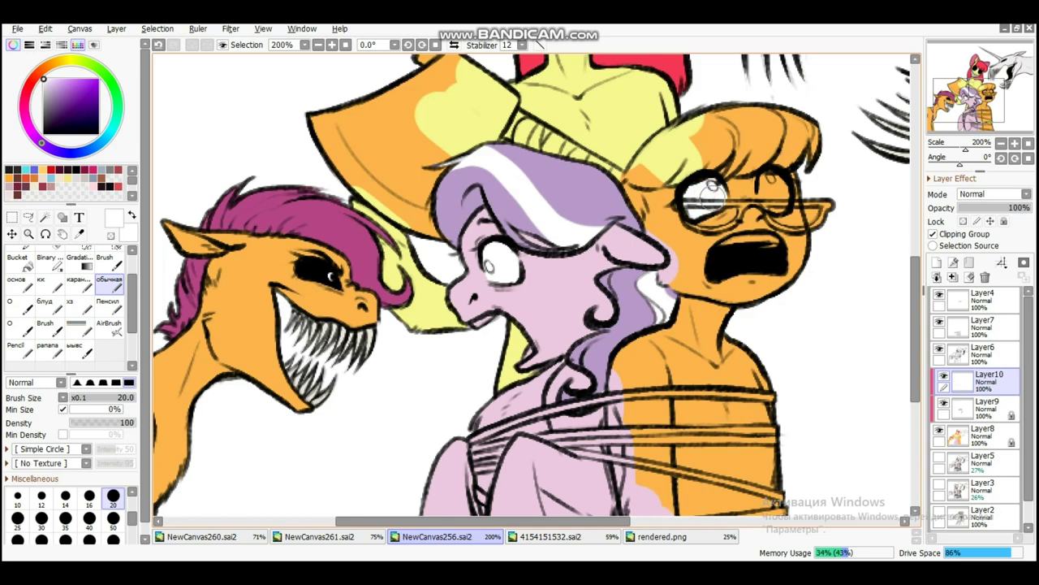
Paint the glasses-wearing captive's body, neck and face blue-grey on Layer8
key(ctrl+Tab)
key(ctrl+shift+Tab)
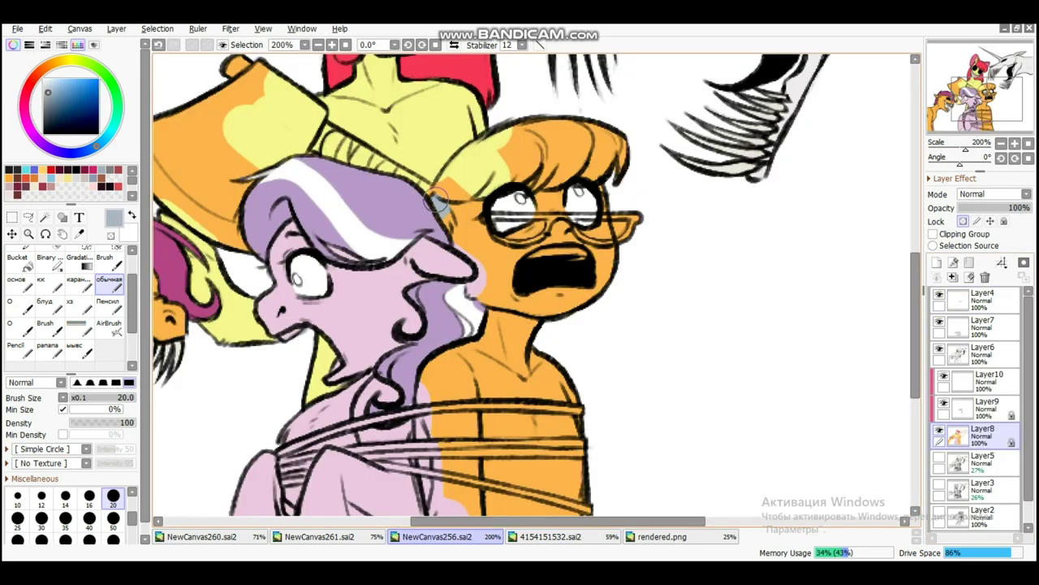
scroll(471, 293, down, 5)
mouse_move(519, 398)
mouse_down()
mouse_move(467, 325)
mouse_move(459, 155)
mouse_up()
scroll(459, 155, up, 1)
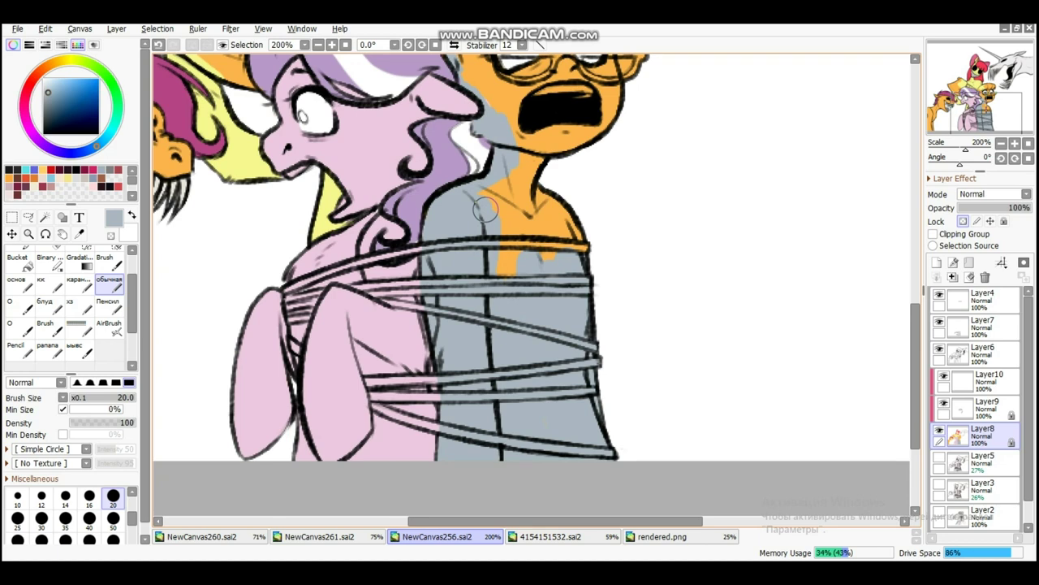
scroll(485, 209, up, 3)
drag(495, 236, 553, 244)
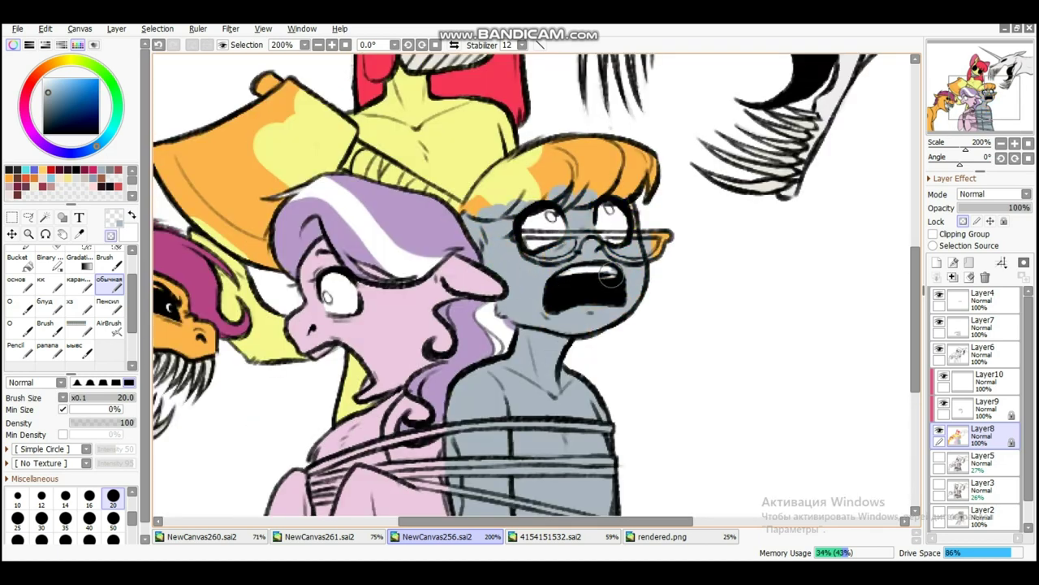
Paint the glasses-wearing captive's hair pale blue with the colour from 4154151532.sai2
click(546, 536)
click(437, 536)
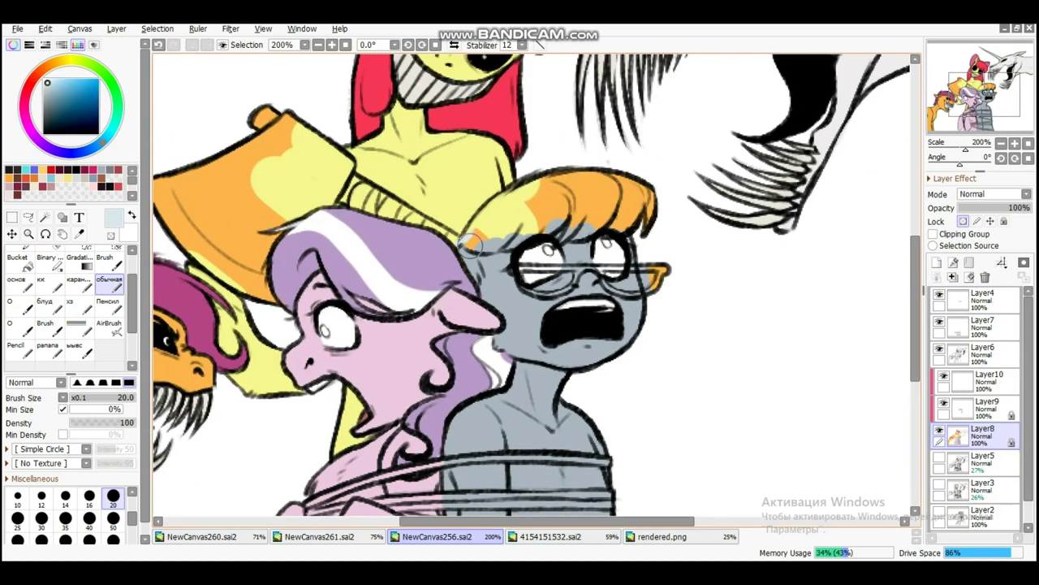
drag(524, 226, 617, 199)
click(987, 404)
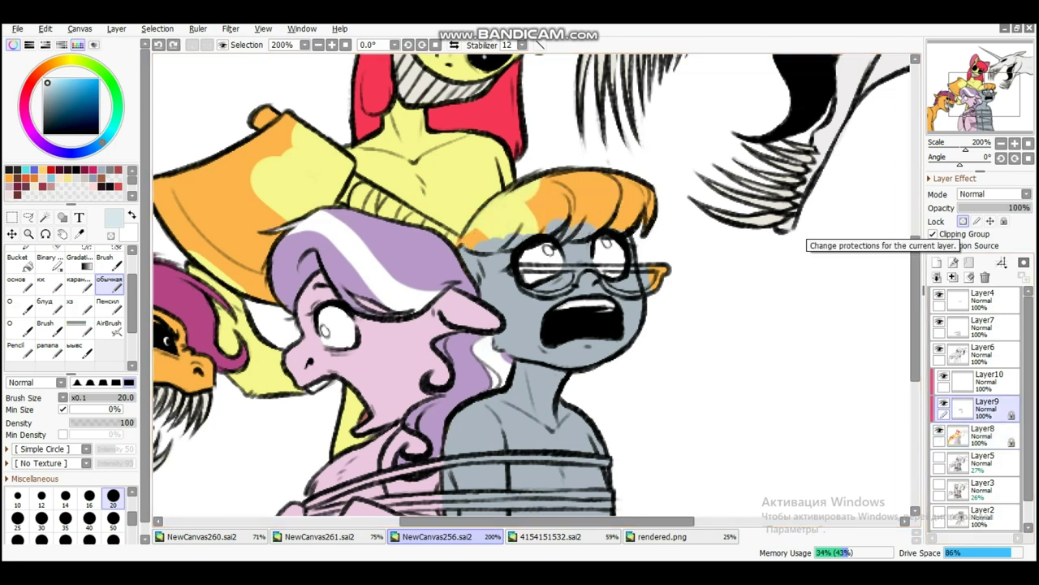
mouse_move(512, 213)
mouse_down()
mouse_move(488, 217)
mouse_move(495, 227)
mouse_up()
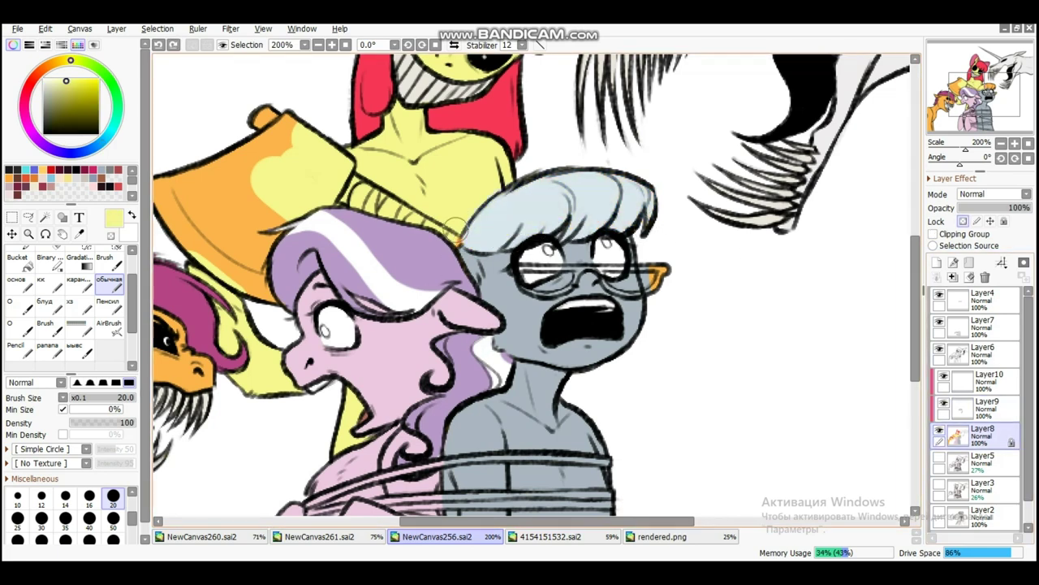
scroll(531, 284, down, 5)
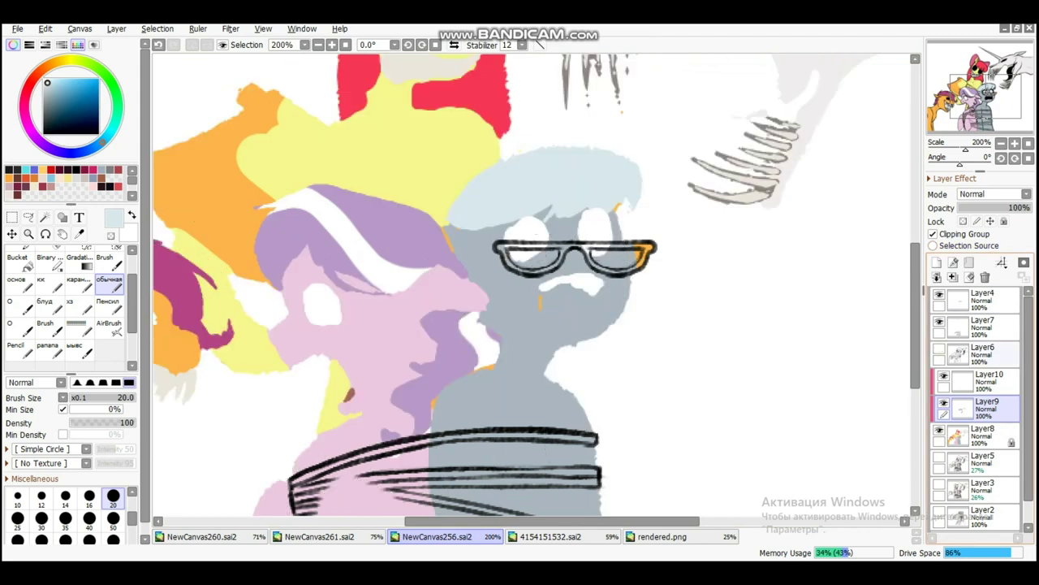
Add a clipping layer directly above Layer8 and paint the ropes around both captives grey-brown
key(ctrl+shift+n)
scroll(531, 264, left, 1)
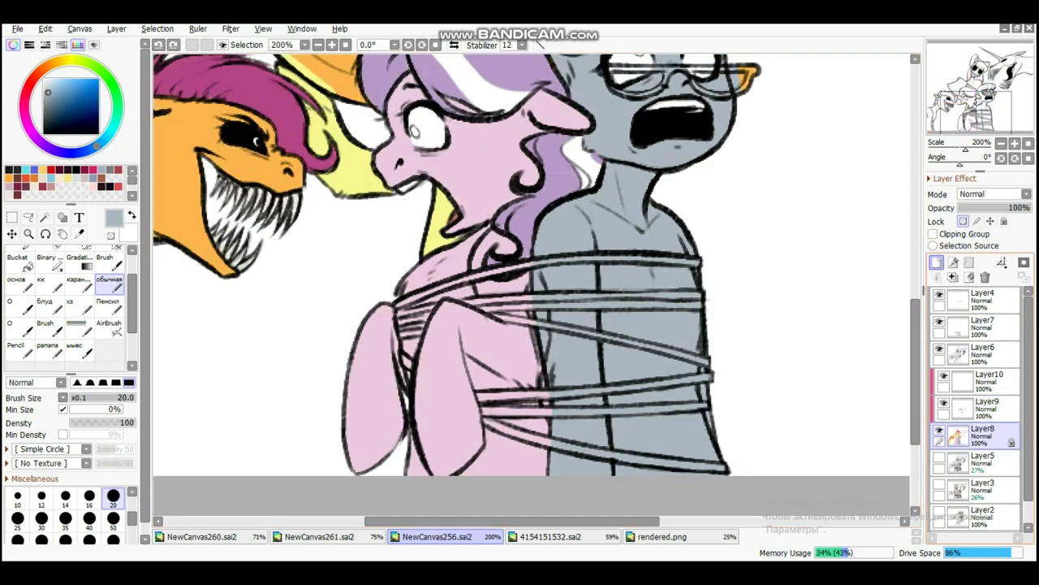
drag(617, 256, 701, 260)
key(h)
drag(414, 244, 465, 246)
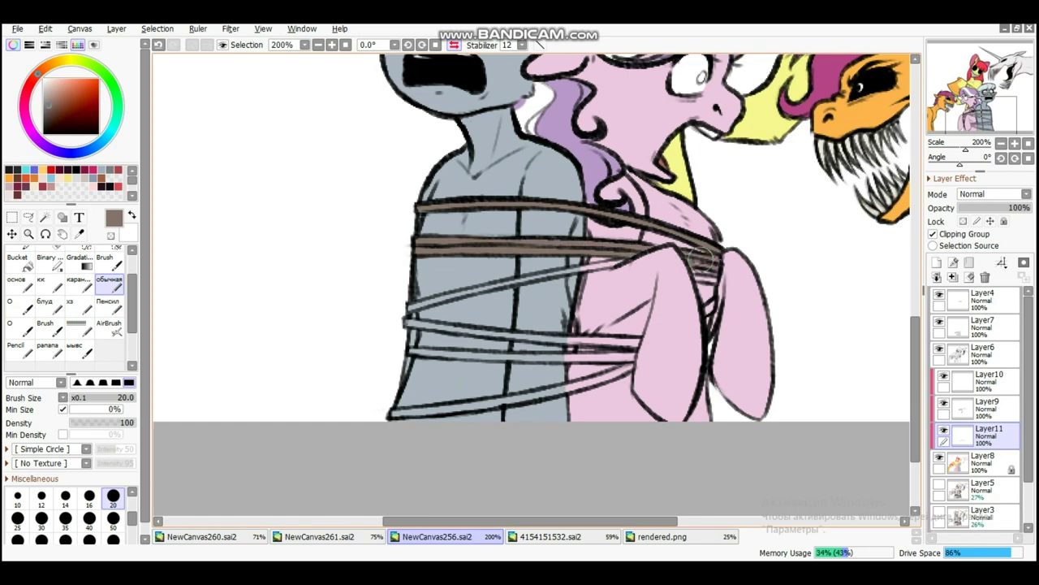
key(h)
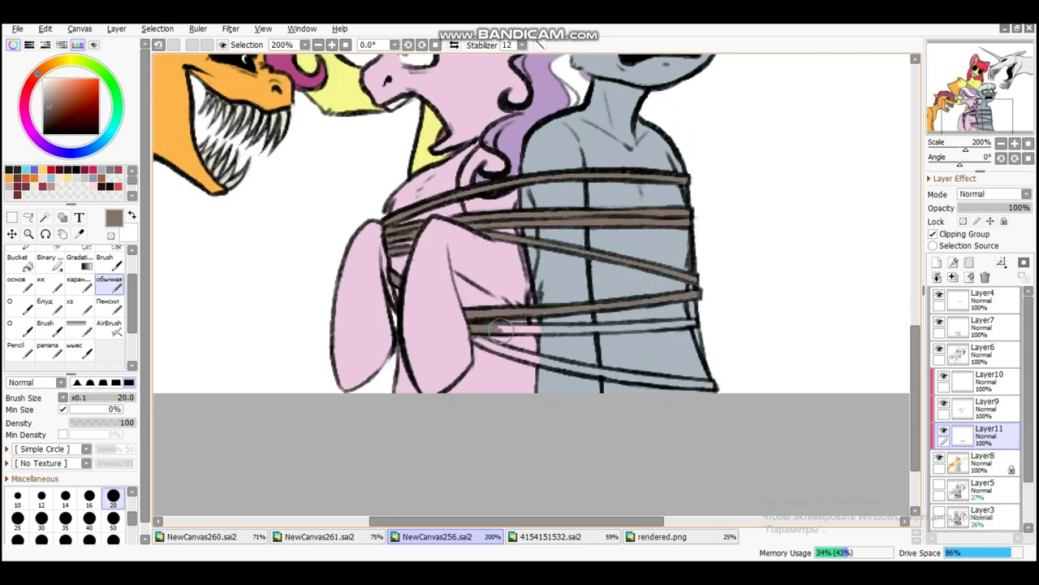
key(h)
scroll(444, 278, down, 3)
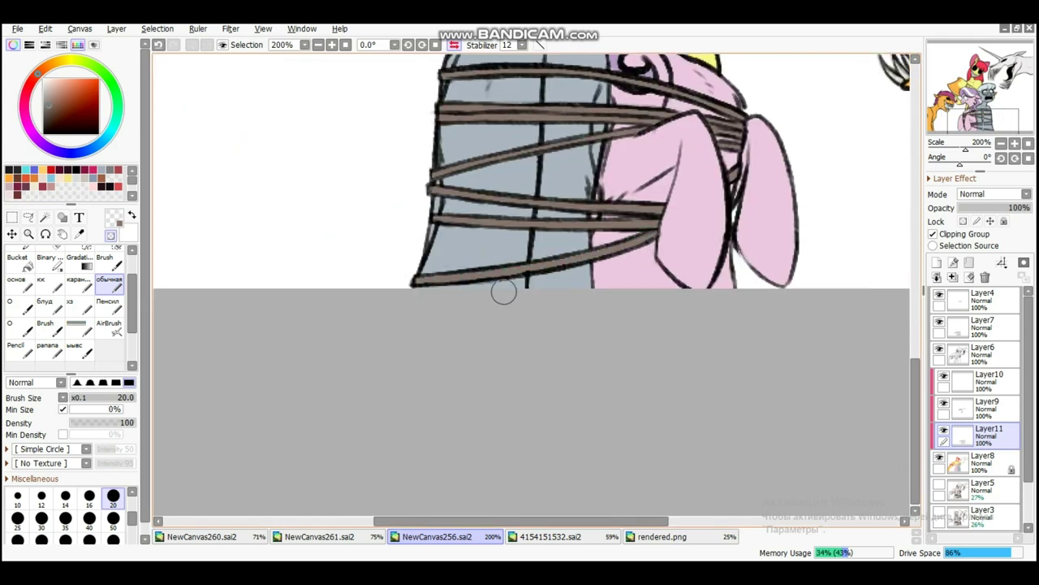
Add a layer above Layer6 and paint the captive's glasses frame pale turquoise over its lines
scroll(504, 293, up, 5)
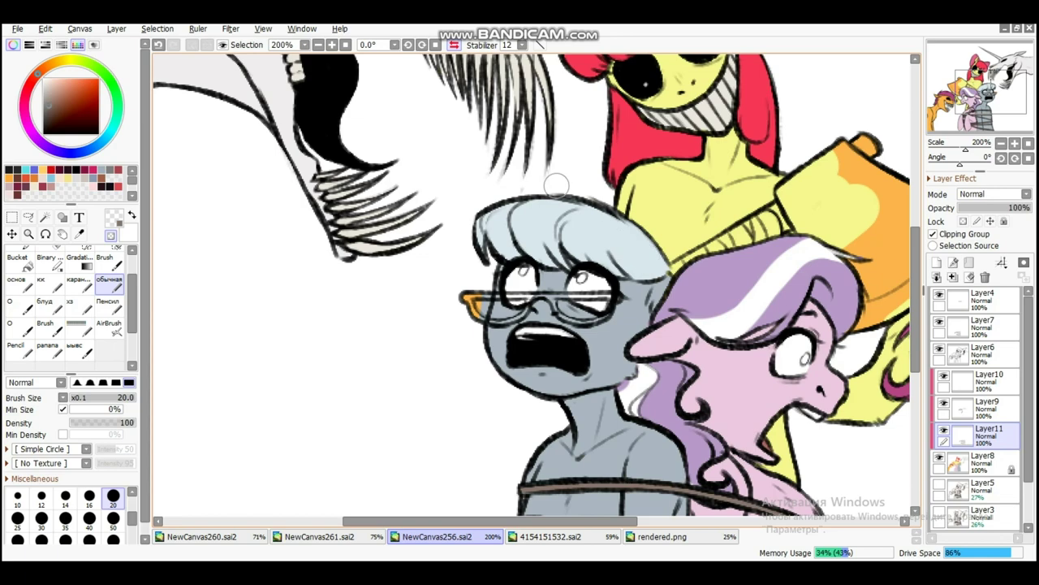
ctrl+shift+click(471, 303)
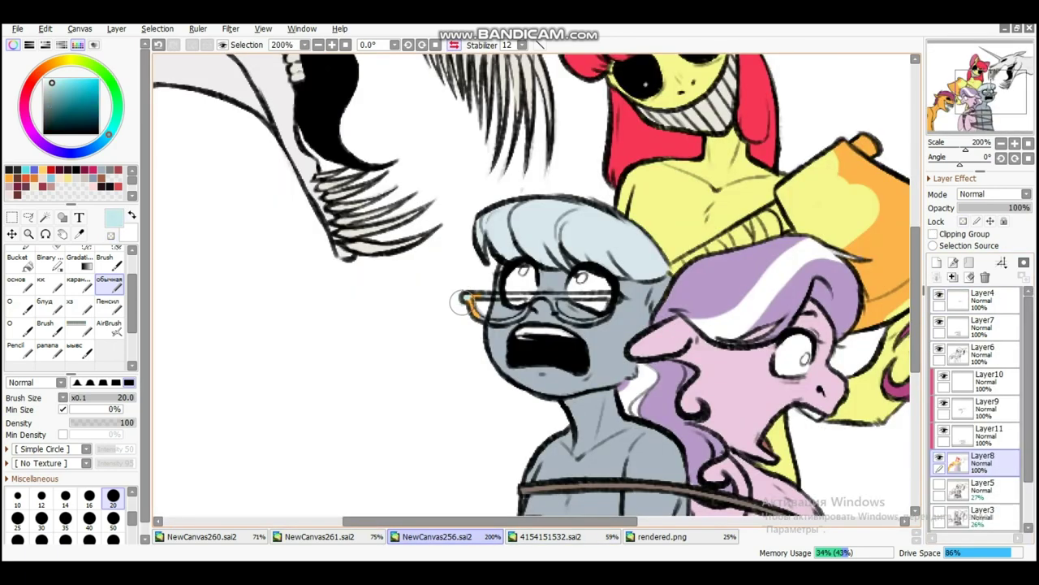
drag(467, 305, 475, 294)
scroll(463, 279, down, 1)
key(ctrl+shift+n)
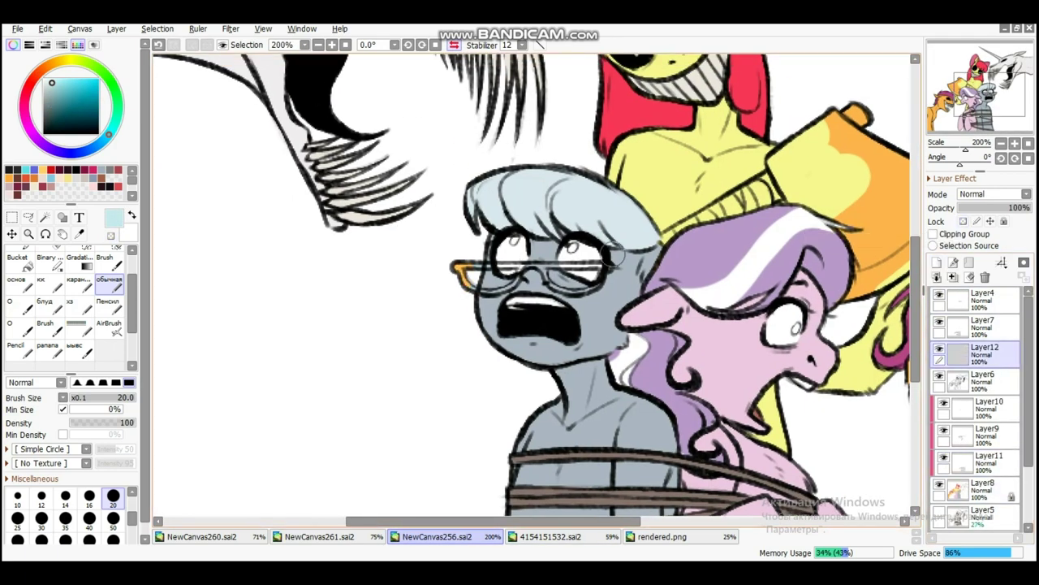
scroll(468, 277, up, 2)
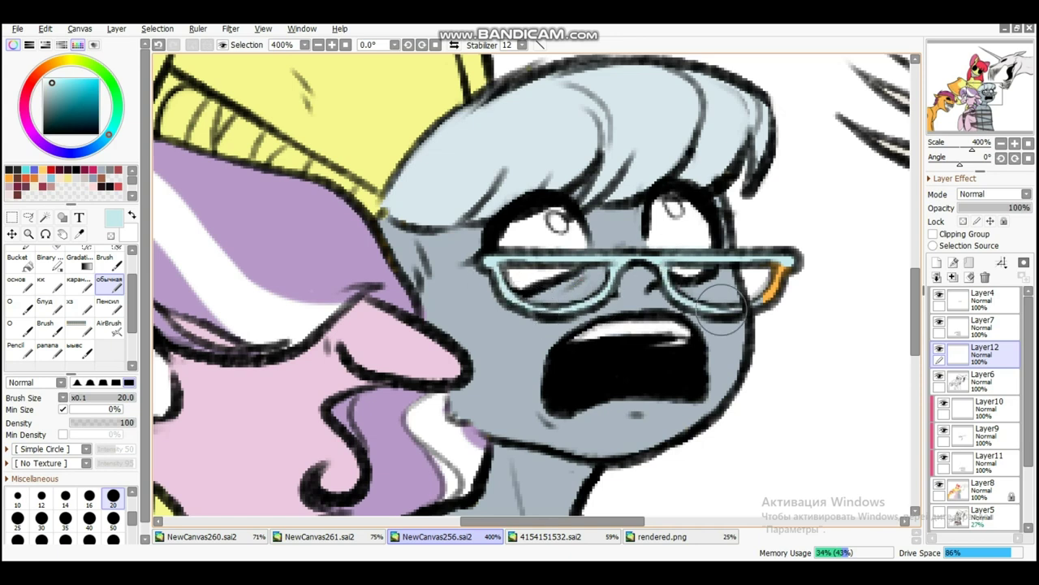
drag(763, 280, 792, 260)
Fill both glasses lenses with white on another new layer and set its opacity to 49%
key(ctrl+shift+n)
mouse_move(581, 294)
mouse_down()
mouse_move(568, 304)
mouse_move(731, 300)
mouse_up()
key(b)
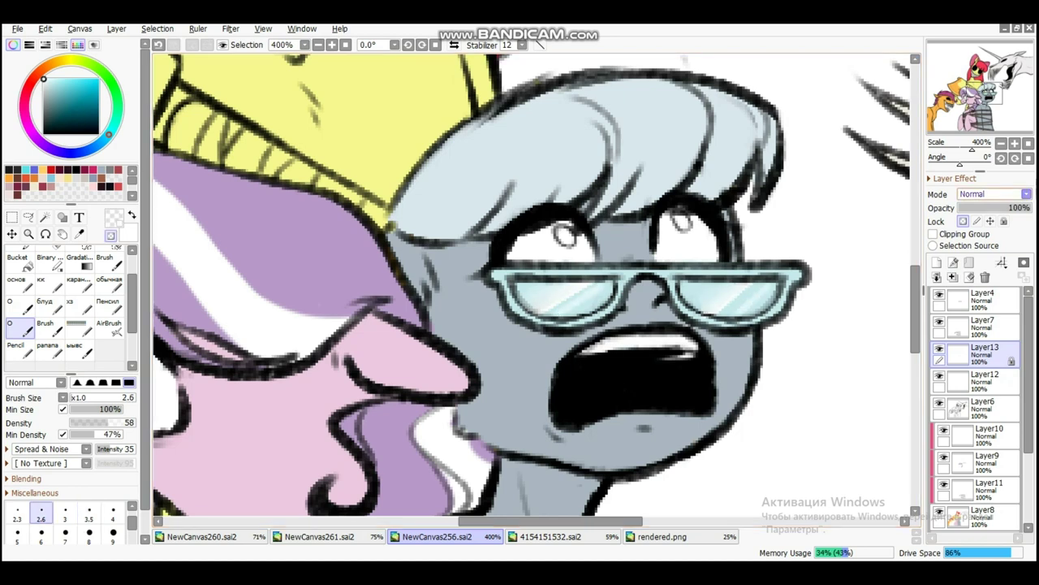
scroll(559, 313, down, 1)
drag(1029, 208, 994, 208)
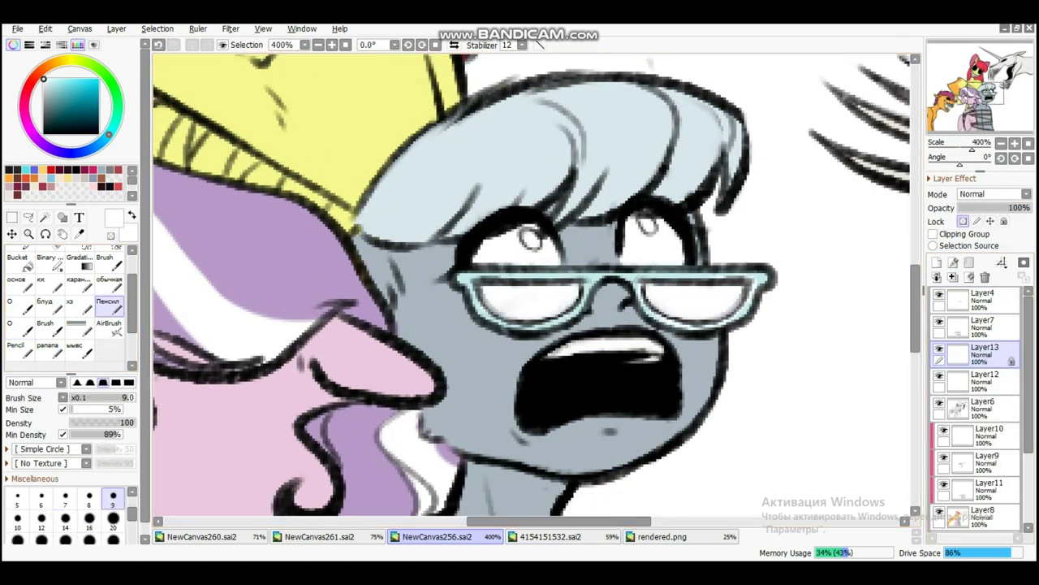
Add a layer above Layer13, paint white glare streaks across the lenses and set its opacity to 80%
key(bracketleft)
key(minus)
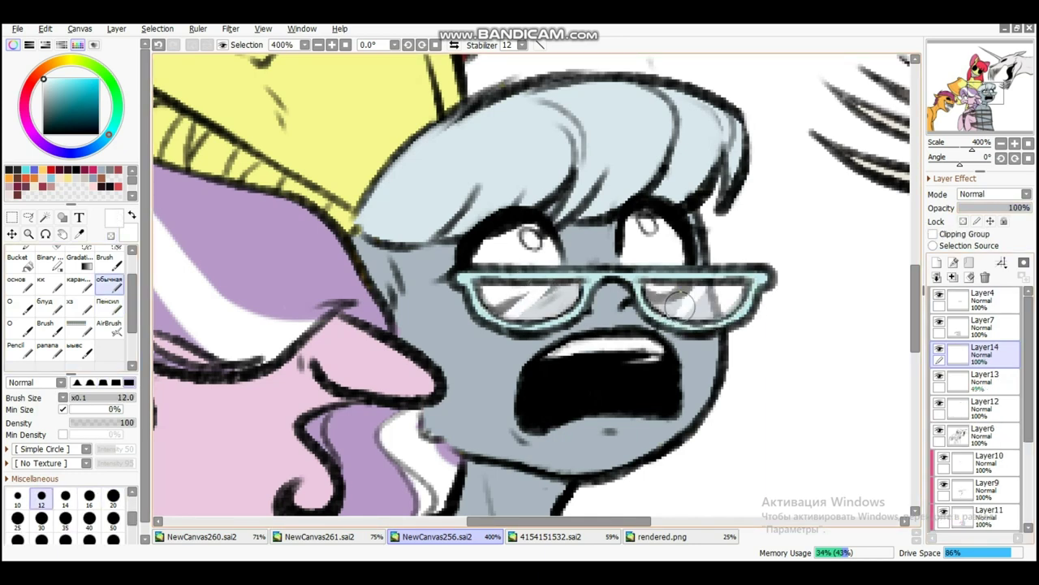
drag(679, 305, 727, 297)
key(b)
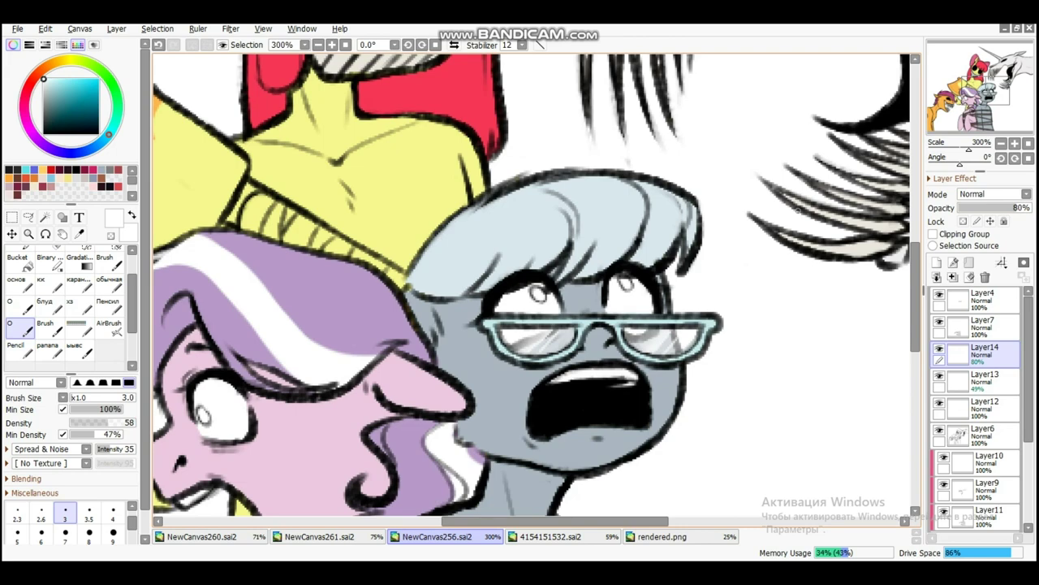
Lighten strands in the glasses-wearing captive's hair using 4154151532.sai2 as reference, and merge the eye whites on Layer9 into the flat colours
key(ctrl+minus)
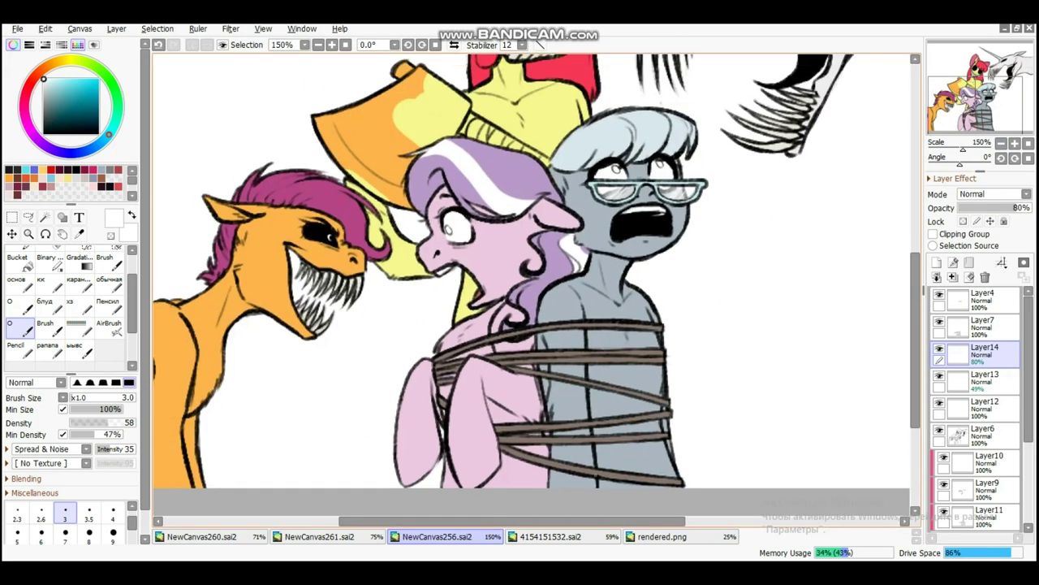
key(ctrl+Tab)
key(ctrl+shift+Tab)
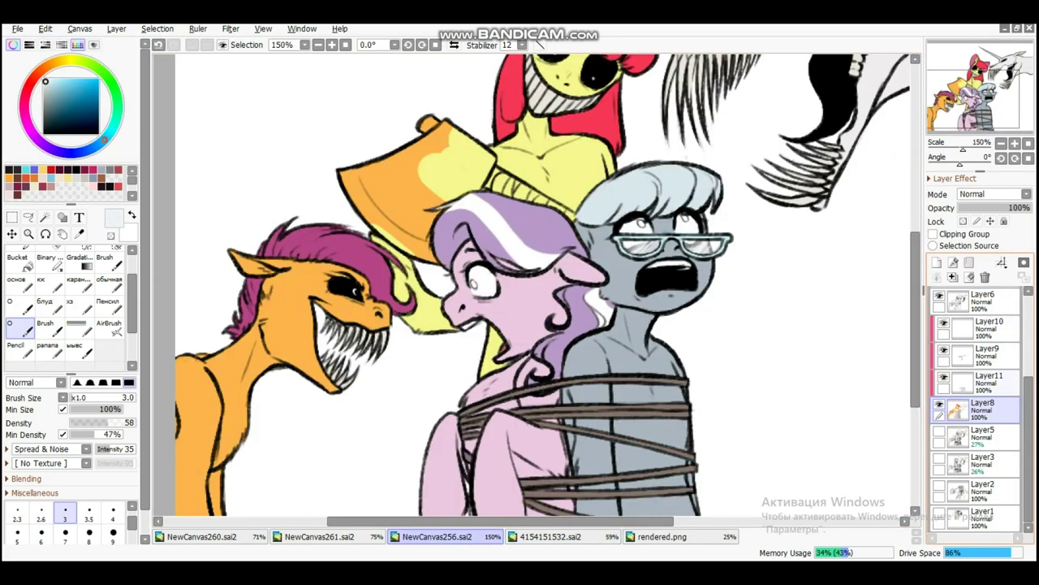
click(983, 355)
click(108, 306)
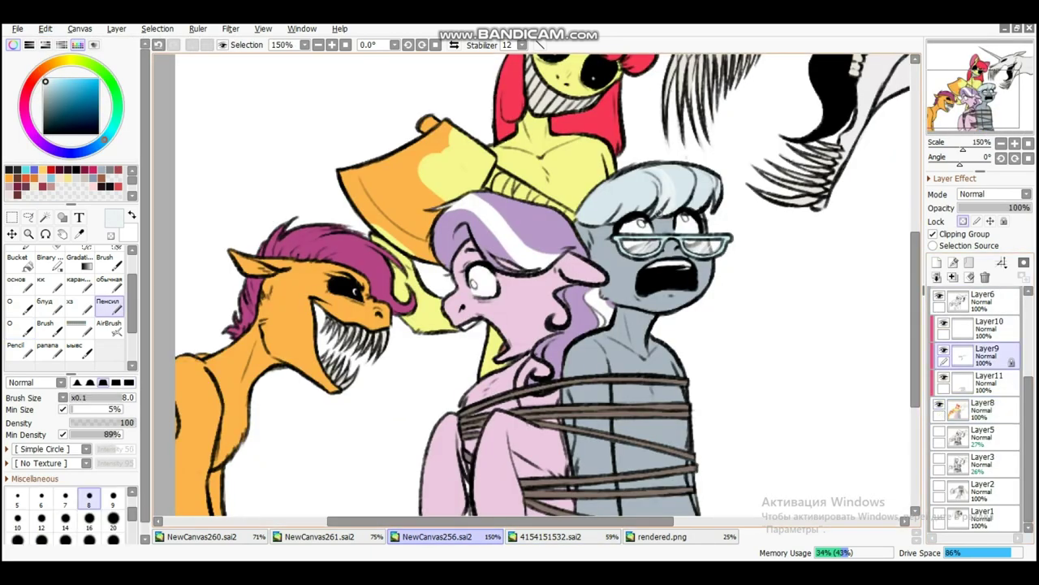
click(969, 277)
key(ctrl+minus)
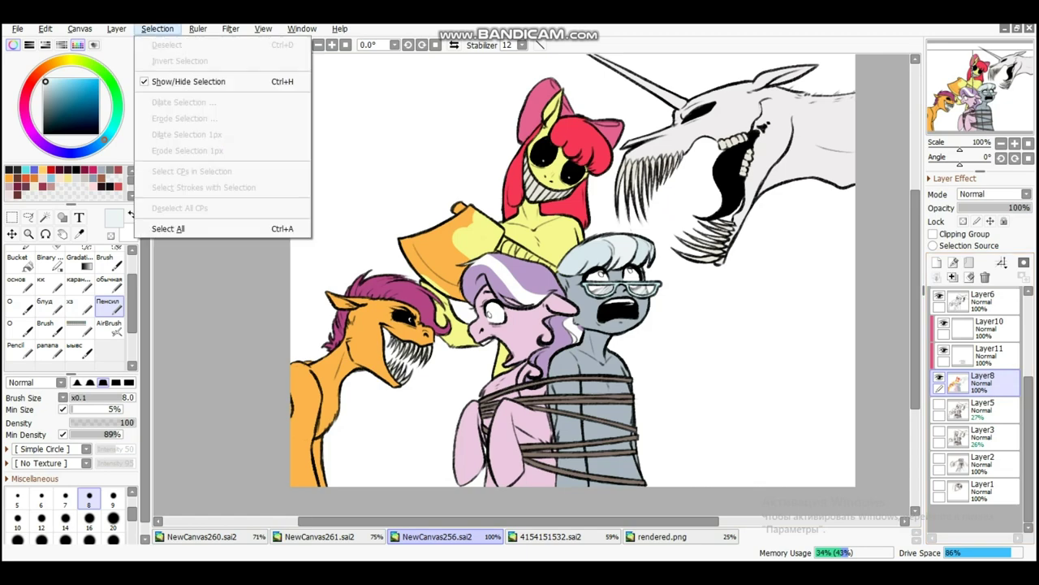
Try hue, saturation, brightness and contrast adjustments on Layer8 and leave its flat colours less saturated
key(ctrl+u)
drag(830, 205, 830, 205)
mouse_move(830, 242)
mouse_down()
mouse_move(801, 241)
mouse_move(829, 241)
mouse_up()
drag(830, 223, 714, 223)
key(Escape)
click(230, 29)
click(260, 58)
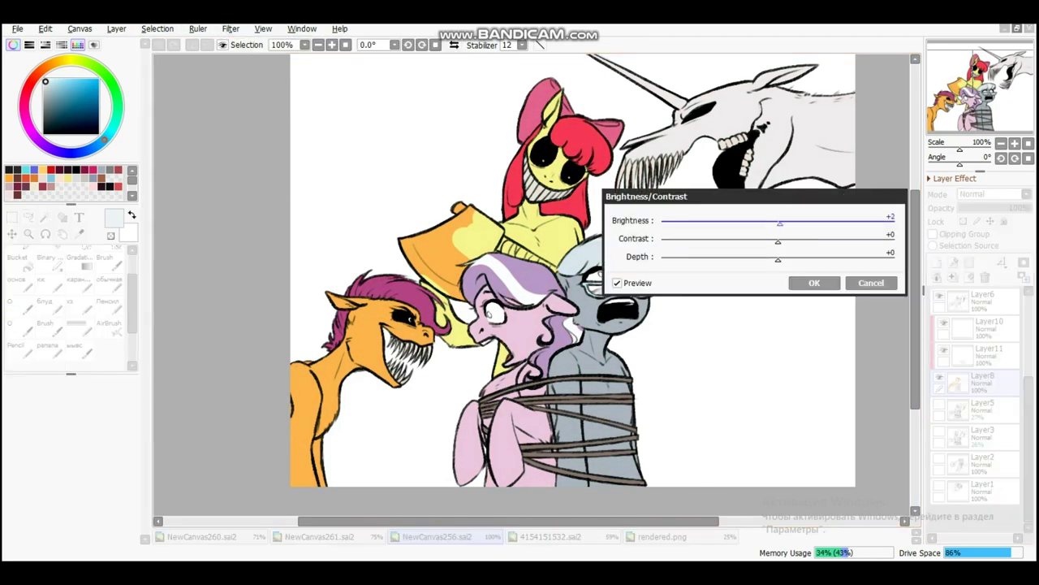
key(Escape)
key(ctrl+u)
key(Escape)
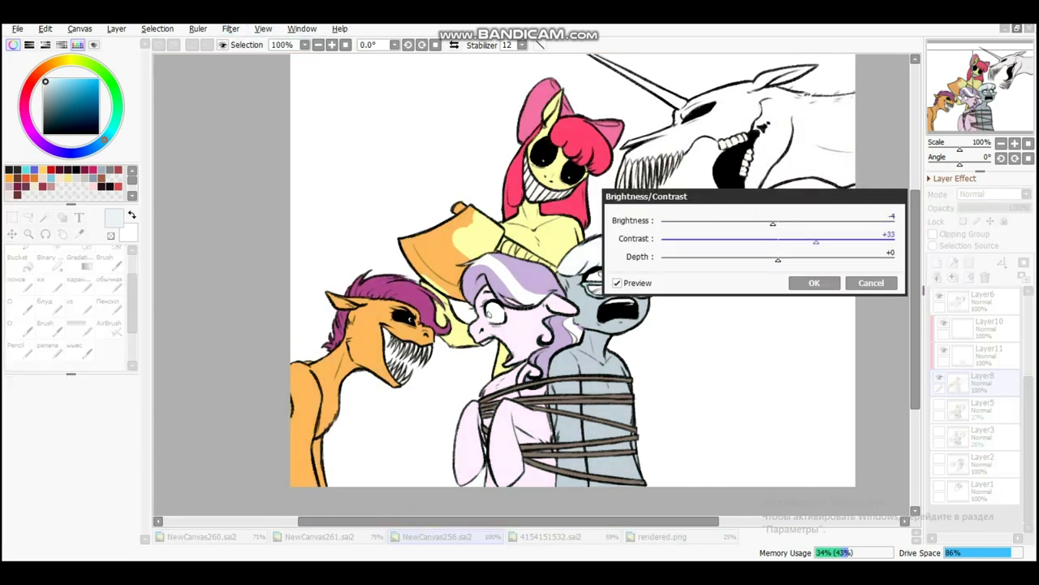
key(Escape)
Paint the axe blade grey and the tip of its handle brown on Layer8 with a size 20 brush
key(ctrl+plus)
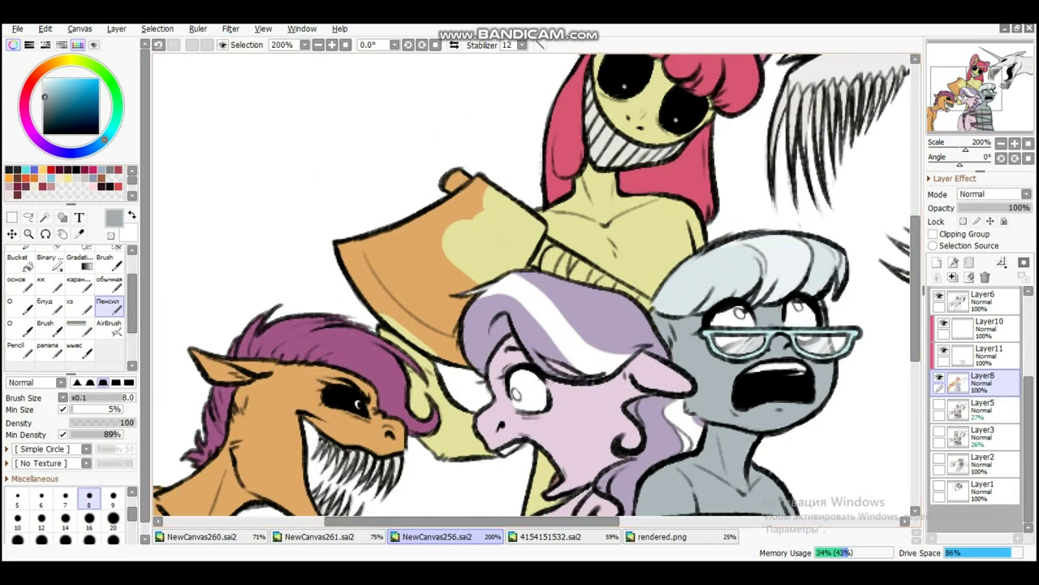
drag(340, 248, 459, 366)
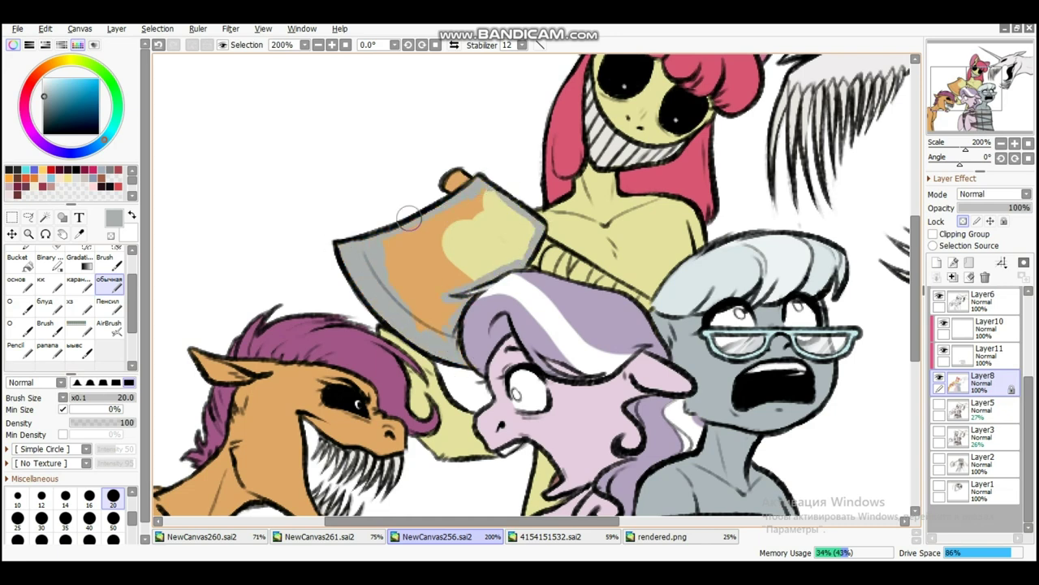
drag(436, 294, 487, 220)
key(h)
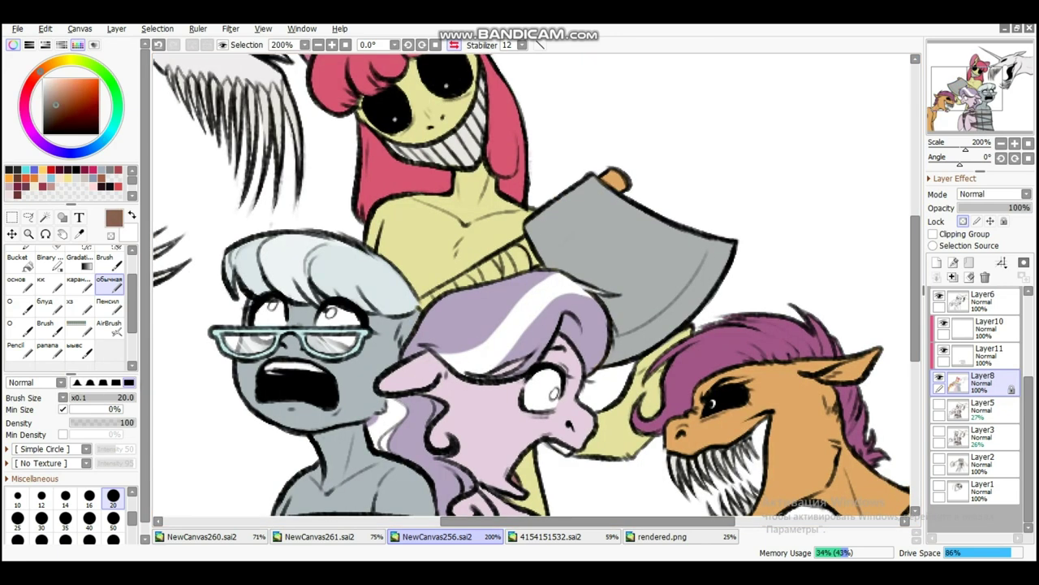
alt+click(610, 173)
drag(610, 173, 619, 149)
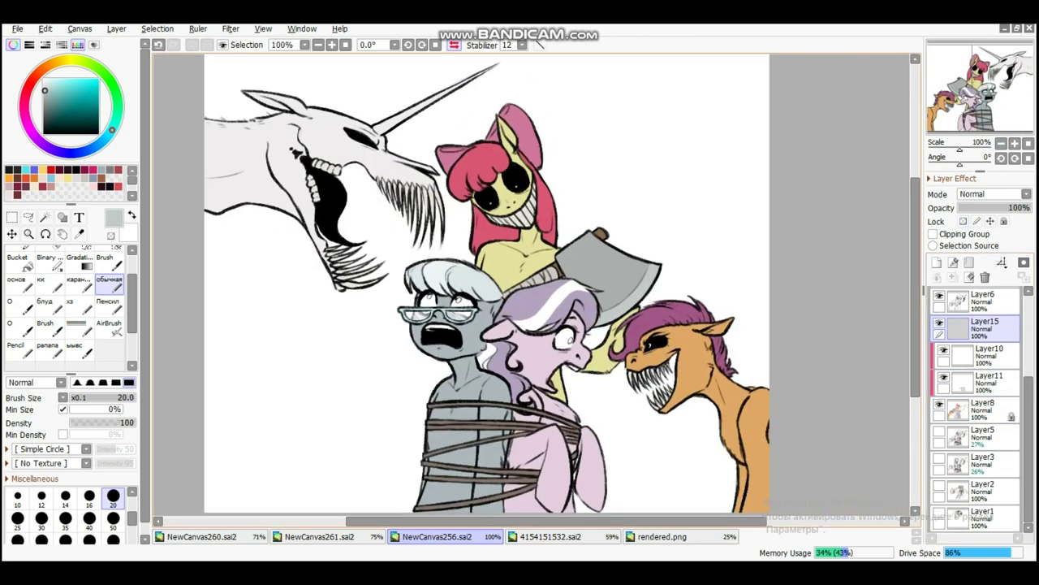
Clip Layer15 to the flat colours, cover all characters with dark maroon in Multiply mode and set its opacity to 100%
click(933, 233)
mouse_move(268, 162)
mouse_down()
mouse_move(360, 104)
mouse_move(504, 341)
mouse_up()
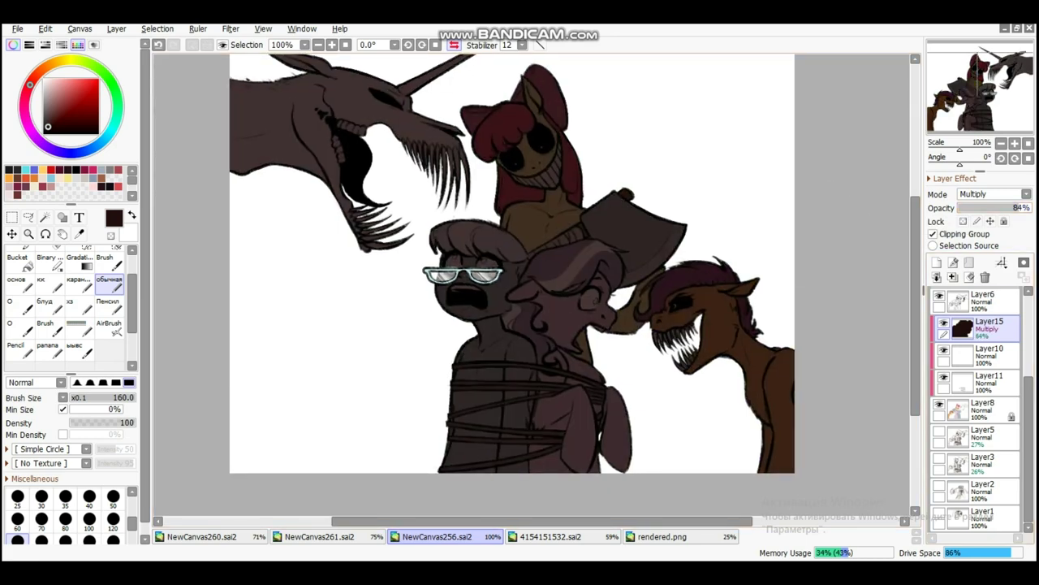
drag(1019, 208, 1031, 208)
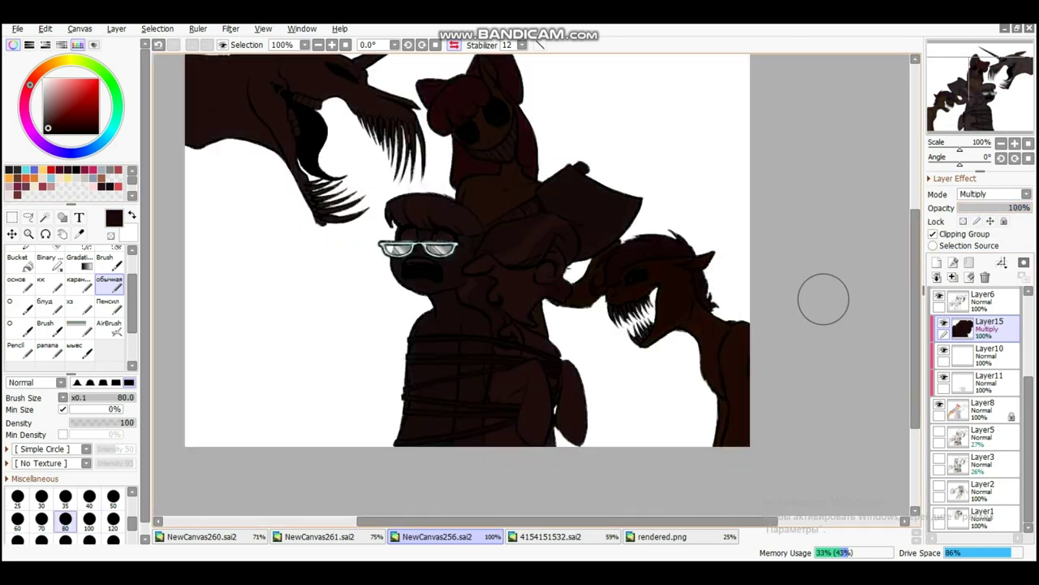
Set Layer15's opacity to 97% and merge the rope lines on Layer7 into the line art
scroll(865, 160, down, 2)
scroll(866, 160, up, 4)
key(b)
mouse_move(564, 192)
mouse_down()
mouse_move(446, 257)
mouse_move(573, 317)
mouse_up()
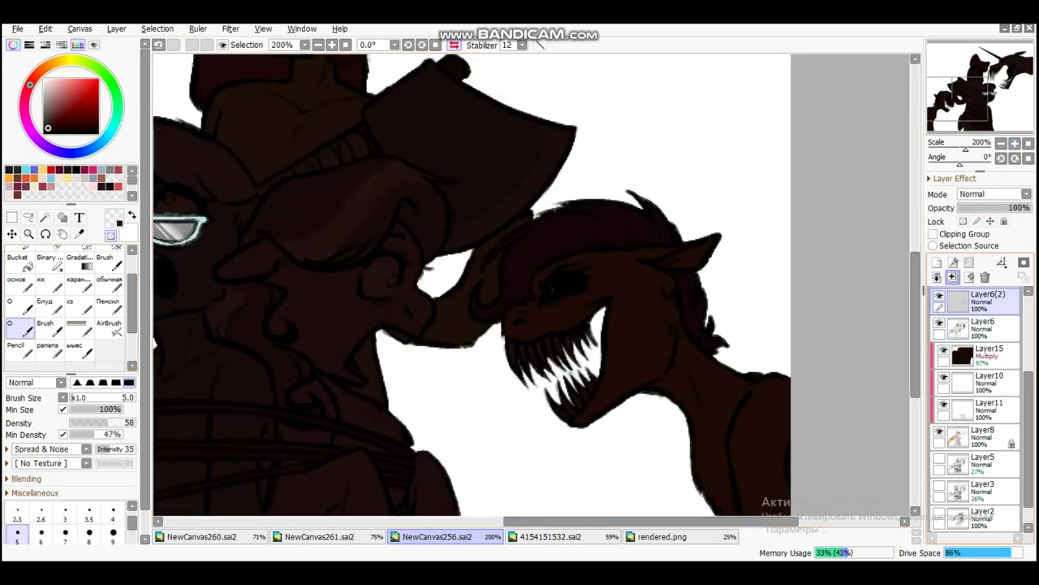
scroll(975, 406, up, 3)
click(984, 327)
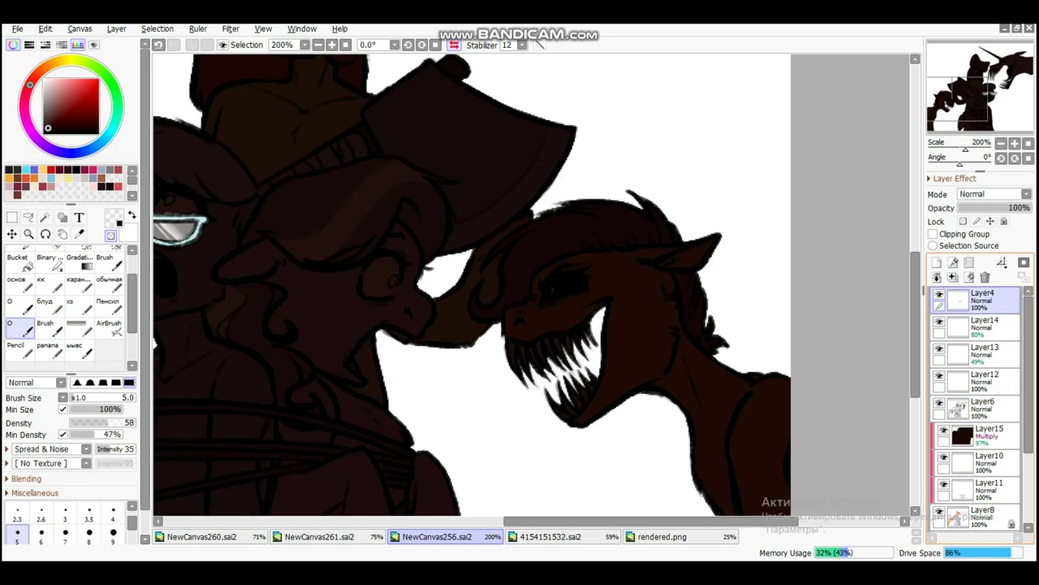
mouse_move(203, 227)
mouse_down()
mouse_move(380, 228)
mouse_move(220, 166)
mouse_up()
click(44, 323)
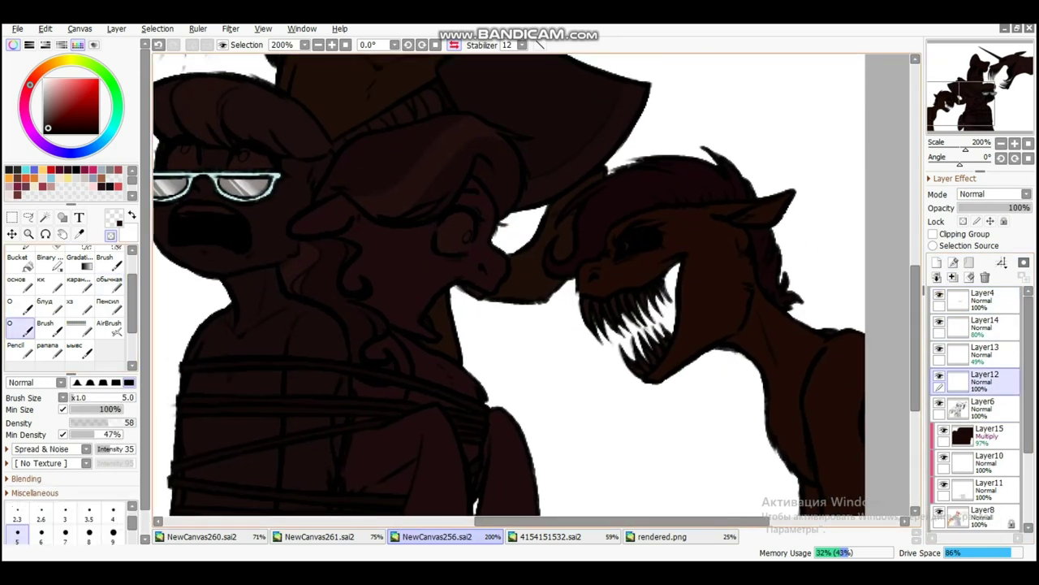
Erase the dark shading on Layer15 over the orange monster's upper mane and ear with a size 7 brush
click(989, 430)
drag(568, 244, 460, 244)
click(65, 532)
mouse_move(605, 207)
mouse_down()
mouse_move(665, 204)
mouse_move(621, 182)
mouse_move(585, 183)
mouse_up()
key(h)
drag(468, 216, 481, 199)
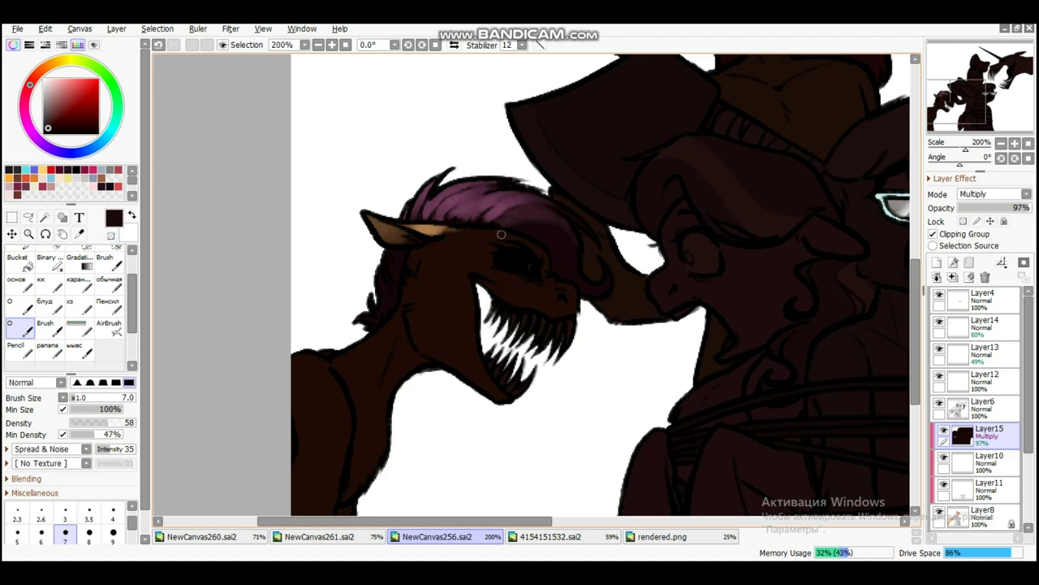
Refine the lit strands of the orange monster's mane by erasing shading with a size 4 brush
key(bracketleft)
key(bracketleft)
key(bracketleft)
key(e)
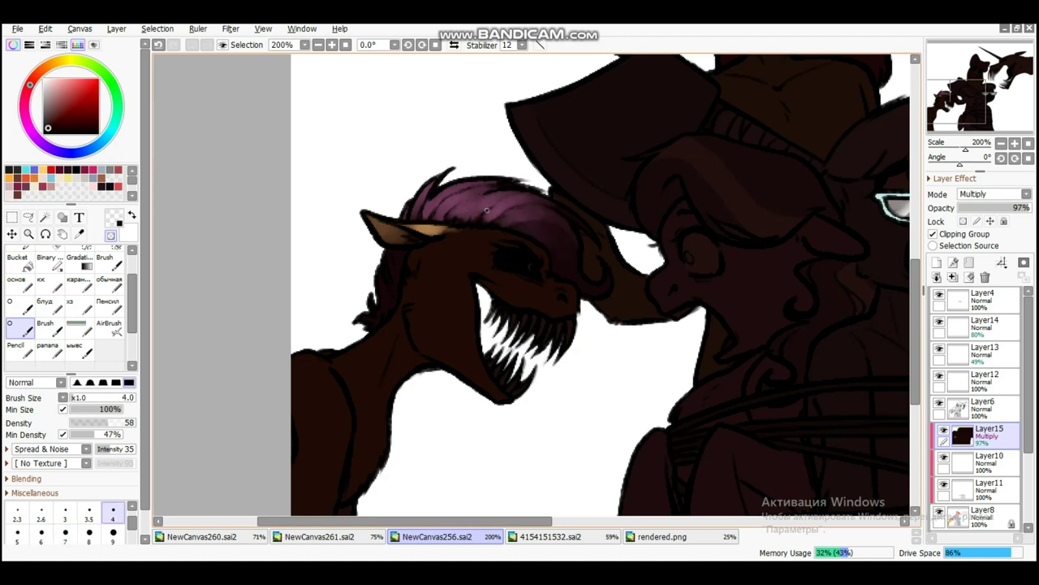
drag(409, 224, 446, 195)
Erase the dark shading from the orange monster's face, muzzle and cheek with larger brush sizes
key(bracketright)
key(bracketright)
mouse_move(588, 253)
mouse_down()
mouse_move(503, 244)
mouse_move(523, 236)
mouse_move(588, 282)
mouse_up()
key(bracketright)
key(bracketright)
key(Insert)
mouse_move(568, 218)
mouse_down()
mouse_move(520, 251)
mouse_move(545, 329)
mouse_move(594, 242)
mouse_move(582, 324)
mouse_move(528, 244)
mouse_move(540, 276)
mouse_up()
Refine the light and shadow along the orange monster's cheek and jaw with smaller brush sizes and the airbrush
key(bracketleft)
key(bracketleft)
key(bracketleft)
key(bracketleft)
key(bracketleft)
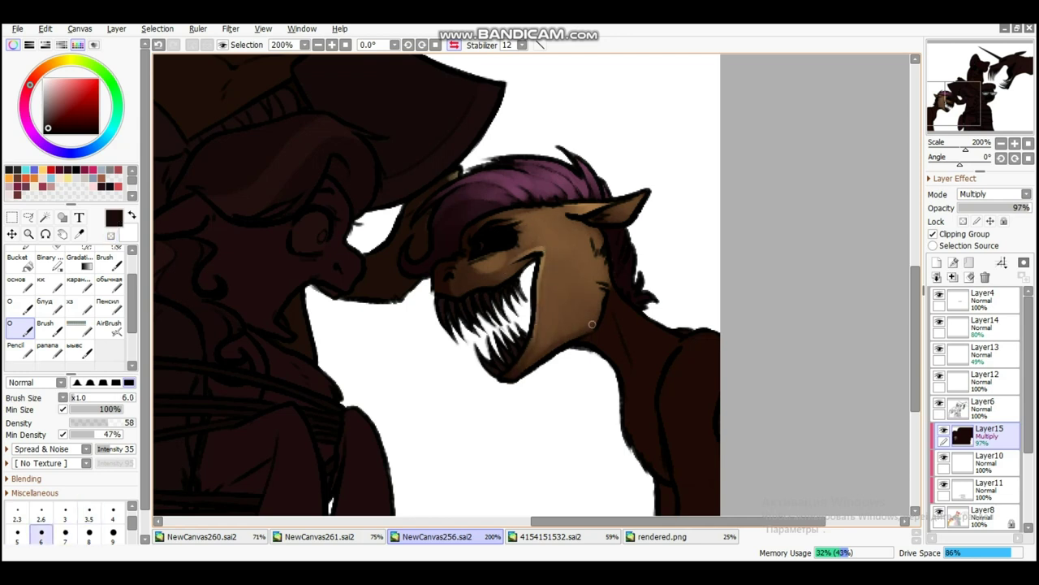
key(v)
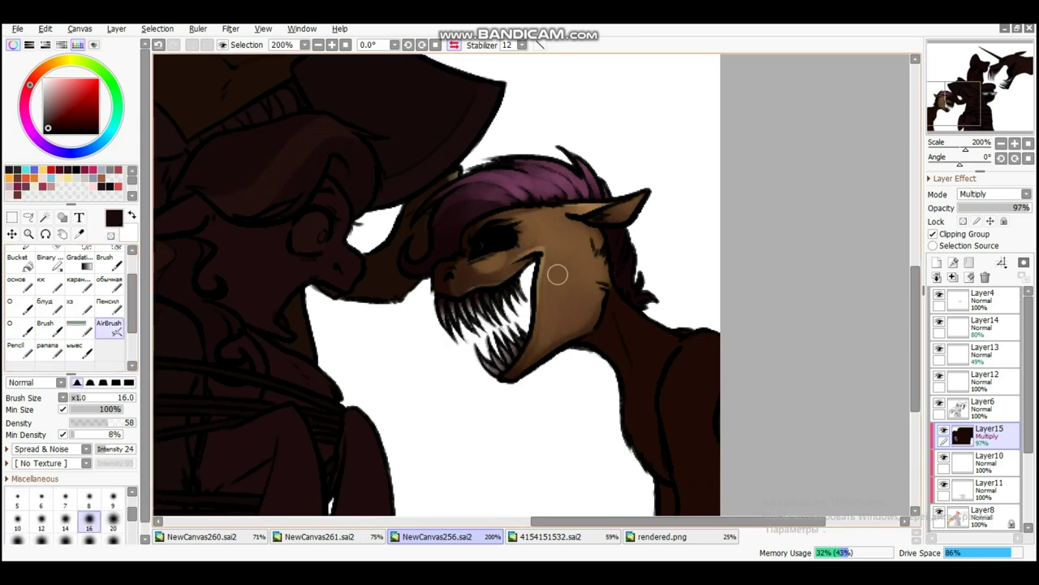
key(e)
scroll(569, 260, right, 2)
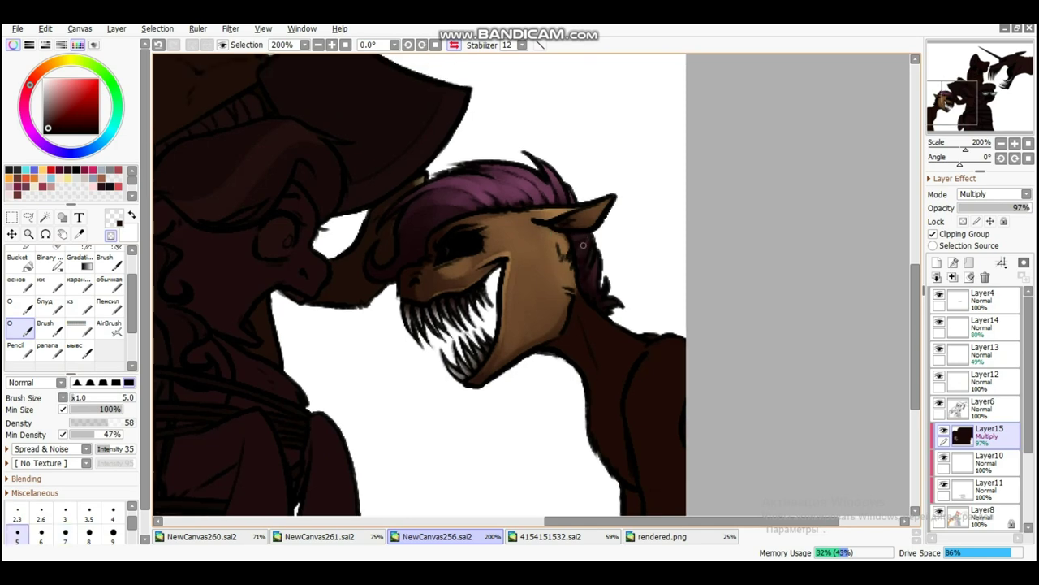
Erase the dark shading from the orange monster's nape mane and neck, leaving shadow along the neck muscles
key(h)
key(bracketright)
key(bracketright)
key(bracketright)
key(bracketright)
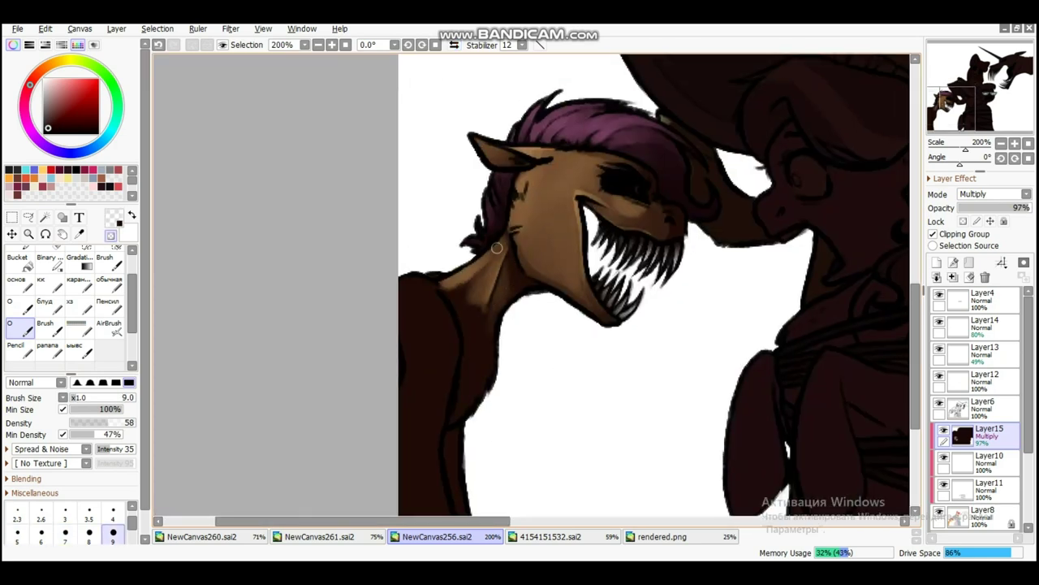
drag(497, 247, 471, 376)
key(bracketleft)
key(bracketleft)
key(bracketleft)
drag(500, 255, 434, 382)
Erase the dark shading from the orange monster's shoulder, chest and body with progressively larger brush sizes
scroll(430, 341, down, 2)
key(bracketright)
key(bracketright)
key(bracketright)
key(bracketright)
key(bracketright)
drag(407, 268, 399, 425)
mouse_move(406, 325)
mouse_down()
mouse_move(420, 283)
mouse_move(430, 346)
mouse_up()
key(bracketright)
key(bracketright)
key(bracketright)
mouse_move(406, 244)
mouse_down()
mouse_move(435, 317)
mouse_move(399, 409)
mouse_up()
Lift the dark shading from the orange monster's shoulder and upper body, keeping the underside of the neck shadowed
key(bracketright)
key(bracketleft)
key(bracketleft)
key(bracketleft)
key(bracketleft)
key(bracketleft)
key(bracketleft)
key(bracketleft)
key(bracketleft)
key(h)
scroll(572, 262, up, 1)
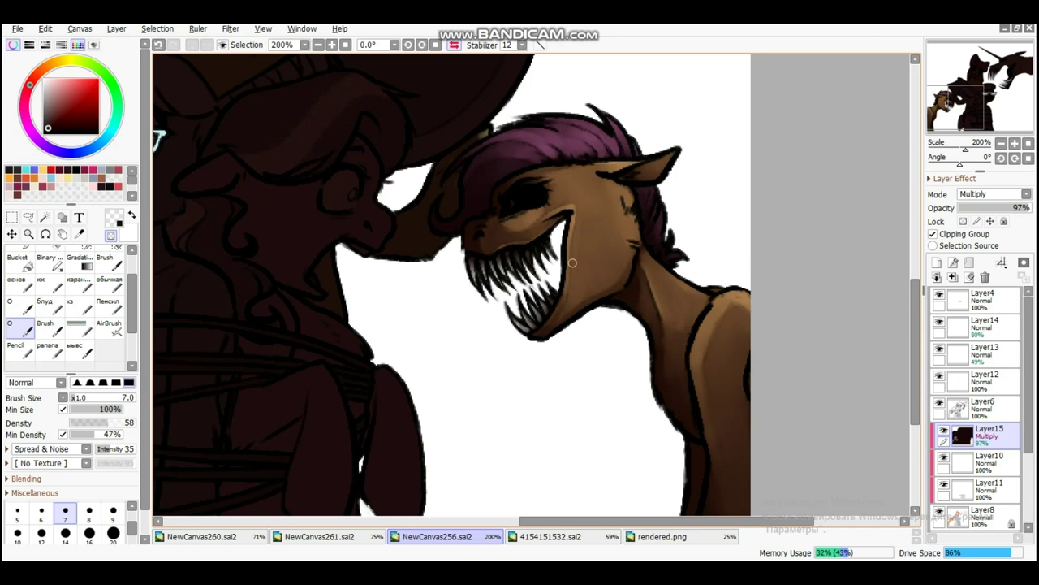
Refine the light on the orange monster's nose and upper lip with a size 3 brush
key(bracketleft)
key(bracketleft)
key(bracketleft)
key(bracketleft)
key(bracketleft)
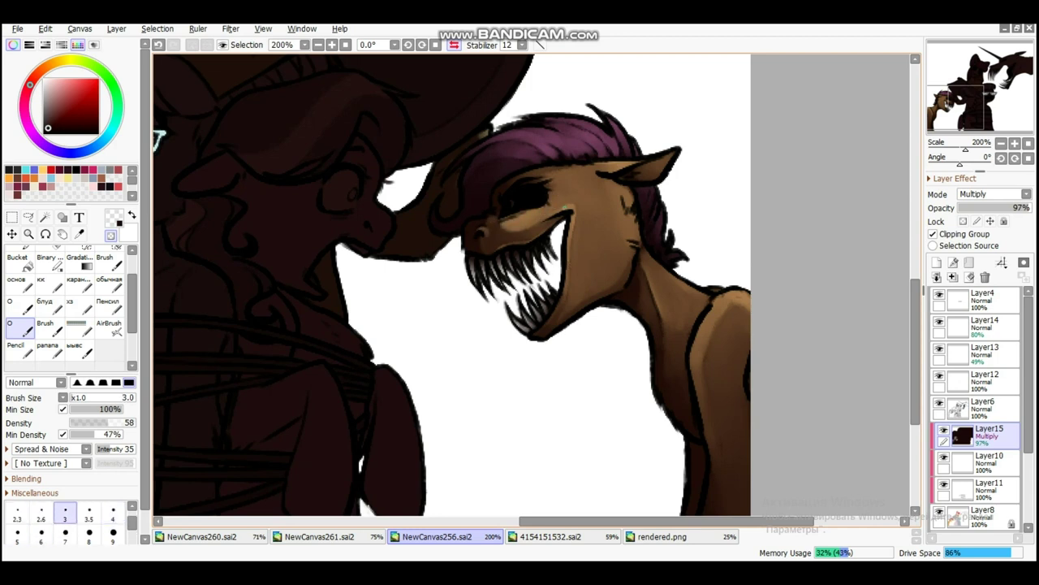
key(bracketright)
key(bracketright)
key(bracketright)
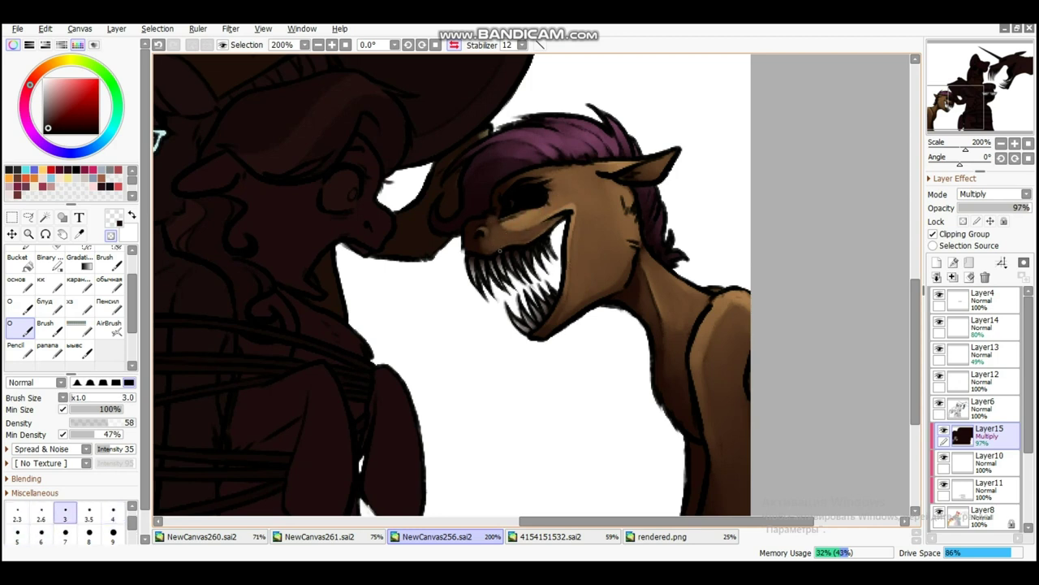
Erase the dark shading from the pink pony's forelock to bring out its purple and white stripes
key(x)
scroll(490, 284, up, 1)
key(bracketleft)
key(bracketleft)
mouse_move(490, 285)
mouse_down()
mouse_move(670, 411)
mouse_move(738, 410)
mouse_up()
key(bracketright)
key(bracketright)
key(bracketright)
key(bracketright)
drag(601, 256, 585, 304)
mouse_move(576, 231)
mouse_down()
mouse_move(581, 296)
mouse_move(597, 316)
mouse_up()
key(bracketright)
mouse_move(609, 248)
mouse_down()
mouse_move(610, 211)
mouse_move(575, 155)
mouse_move(512, 170)
mouse_up()
Lift lighter streaks along the top of the pink pony's mane and the curl of its forelock
key(h)
drag(455, 244, 527, 164)
mouse_move(451, 223)
mouse_down()
mouse_move(495, 175)
mouse_move(532, 167)
mouse_up()
key(h)
drag(487, 194, 561, 166)
key(bracketleft)
key(bracketleft)
key(bracketleft)
key(bracketleft)
drag(557, 213, 479, 232)
drag(520, 191, 443, 231)
drag(552, 213, 528, 189)
Erase the dark shading from the pink pony's muzzle and the area below its eye
key(bracketright)
key(bracketright)
key(bracketright)
key(bracketright)
key(bracketright)
key(minus)
key(bracketleft)
key(bracketleft)
mouse_move(589, 223)
mouse_down()
mouse_move(536, 134)
mouse_move(488, 151)
mouse_up()
scroll(533, 238, down, 1)
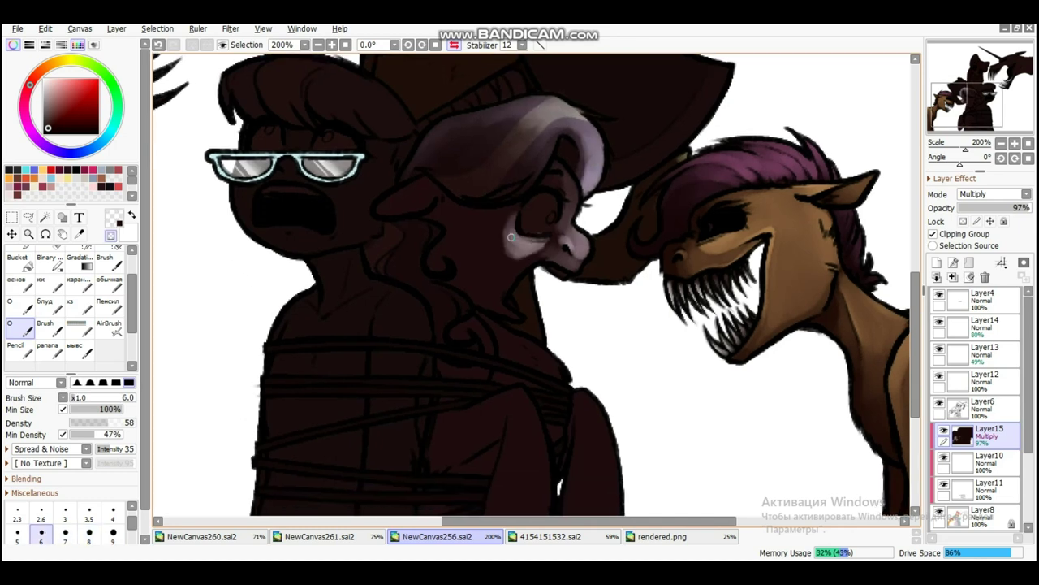
Erase the dark shading from the pink pony's eye, cheek and jaw with a size 5 brush
key(h)
key(bracketright)
key(bracketleft)
key(bracketleft)
mouse_move(513, 300)
mouse_down()
mouse_move(482, 268)
mouse_move(440, 277)
mouse_up()
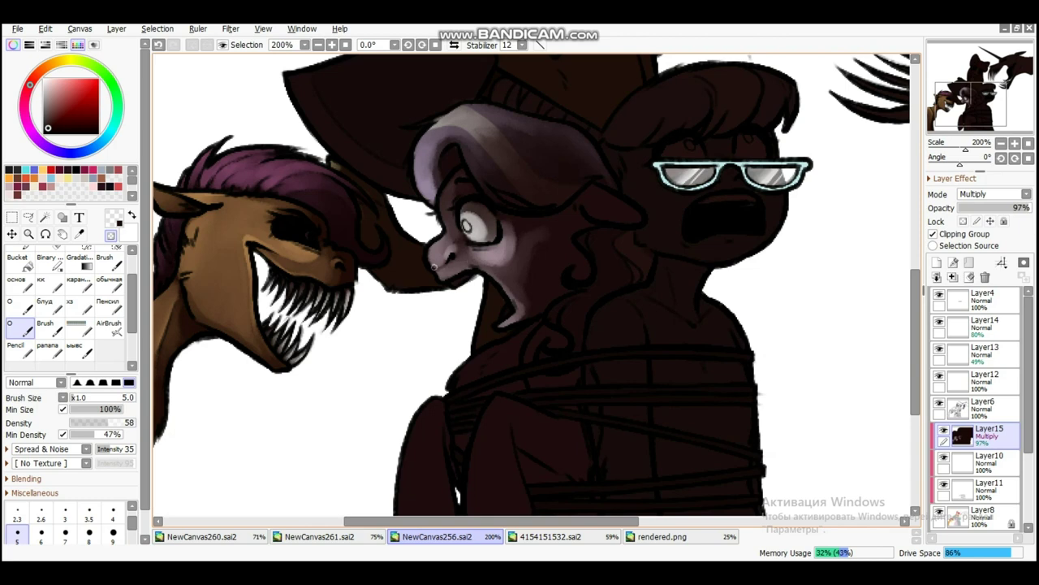
Lighten the pink pony's cheek, throat and folded ear, keeping shadow beneath the mane
key(bracketright)
key(bracketright)
key(bracketleft)
key(bracketleft)
drag(517, 283, 545, 307)
key(x)
drag(463, 266, 524, 212)
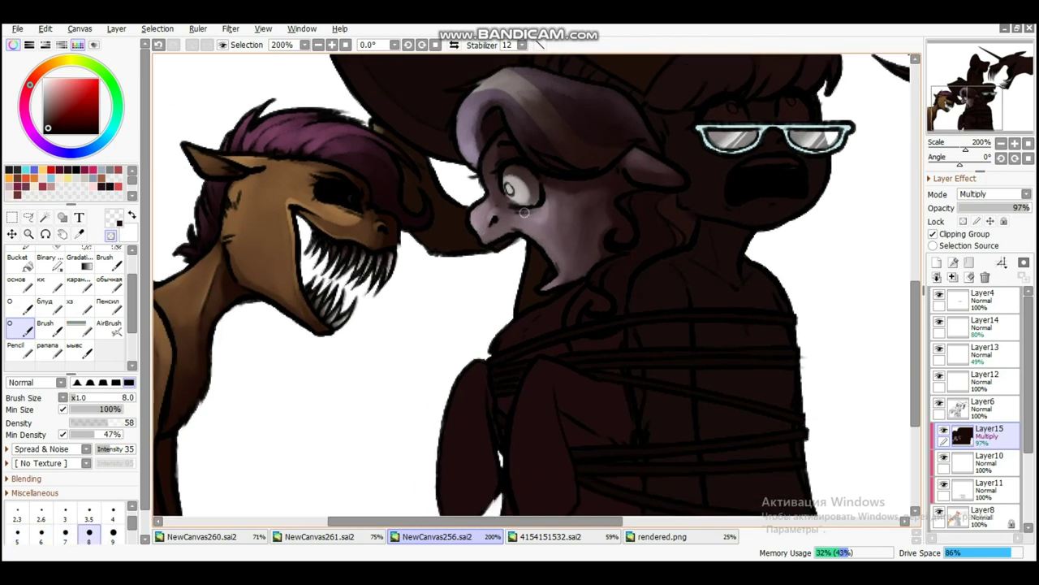
Refine the light on the pink pony's eye, muzzle and tooth with a size 5 brush
key(x)
key(bracketleft)
key(bracketleft)
key(bracketleft)
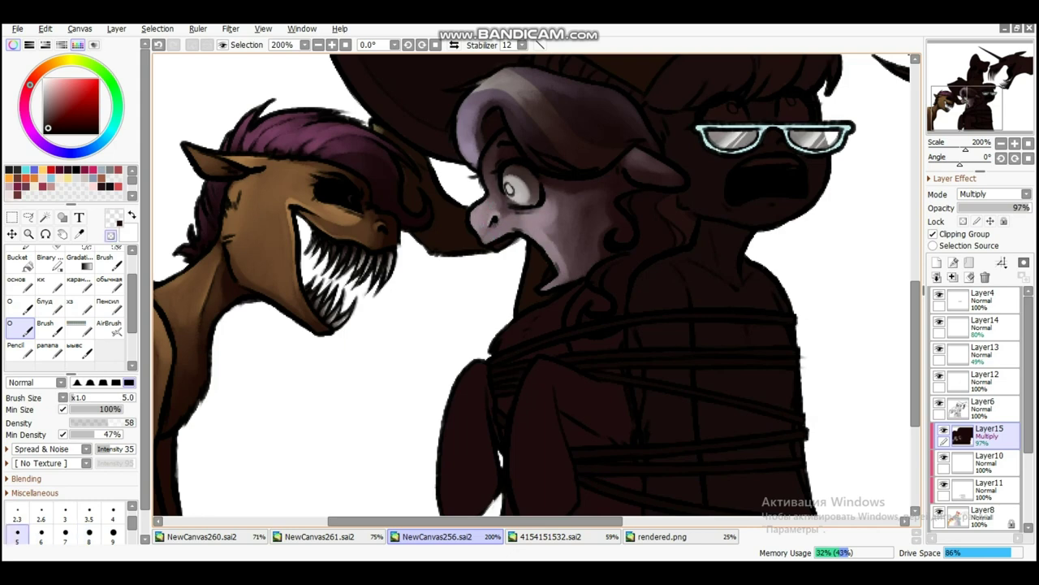
key(h)
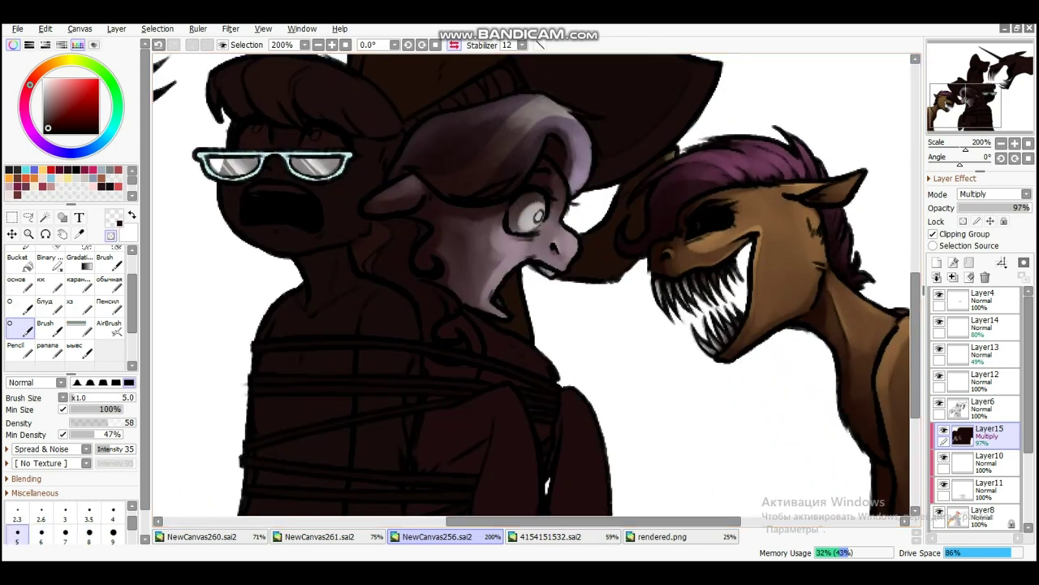
Erase the dark shading from the pink pony's lower mane curls and the chest above the ropes
key(h)
mouse_move(565, 264)
mouse_down()
mouse_move(562, 313)
mouse_move(602, 192)
mouse_up()
key(bracketright)
key(bracketright)
drag(574, 292, 647, 304)
drag(568, 325, 559, 235)
Erase the dark shading from both of the pink pony's forelegs, leaving shadow along their inner edges
mouse_move(471, 272)
mouse_down()
mouse_move(457, 383)
mouse_move(478, 271)
mouse_move(469, 399)
mouse_move(490, 408)
mouse_move(481, 402)
mouse_move(496, 283)
mouse_move(490, 386)
mouse_move(493, 340)
mouse_move(476, 369)
mouse_move(497, 381)
mouse_up()
key(bracketright)
key(bracketright)
drag(568, 325, 521, 312)
key(bracketleft)
mouse_move(499, 260)
mouse_down()
mouse_move(484, 373)
mouse_move(519, 303)
mouse_move(497, 407)
mouse_move(520, 301)
mouse_move(527, 386)
mouse_move(503, 408)
mouse_move(515, 366)
mouse_move(485, 309)
mouse_move(497, 418)
mouse_move(534, 372)
mouse_move(516, 410)
mouse_up()
key(bracketright)
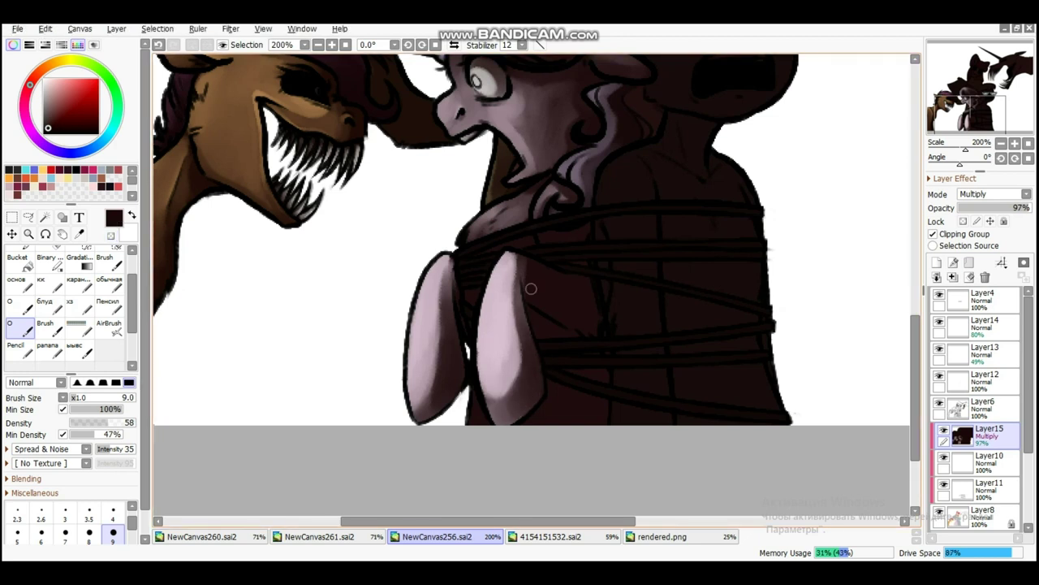
Adjust the boundary between light and shadow on the pink pony's forelegs with a size 9 brush
mouse_move(477, 316)
mouse_down()
mouse_move(504, 273)
mouse_move(502, 386)
mouse_move(528, 269)
mouse_up()
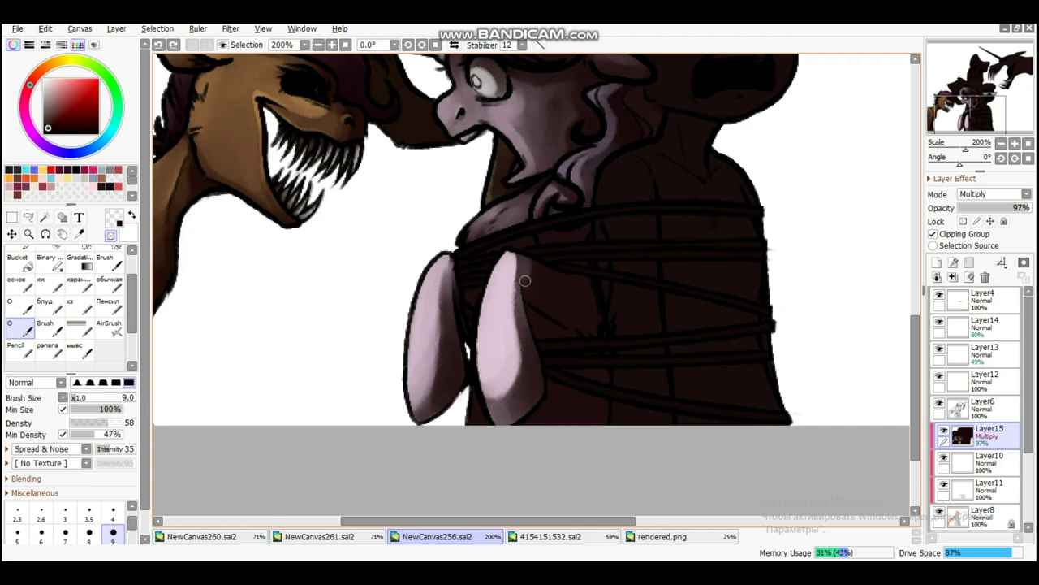
scroll(523, 276, up, 2)
key(a)
mouse_move(463, 454)
mouse_down()
mouse_move(448, 441)
mouse_move(451, 416)
mouse_up()
key(a)
scroll(463, 403, down, 1)
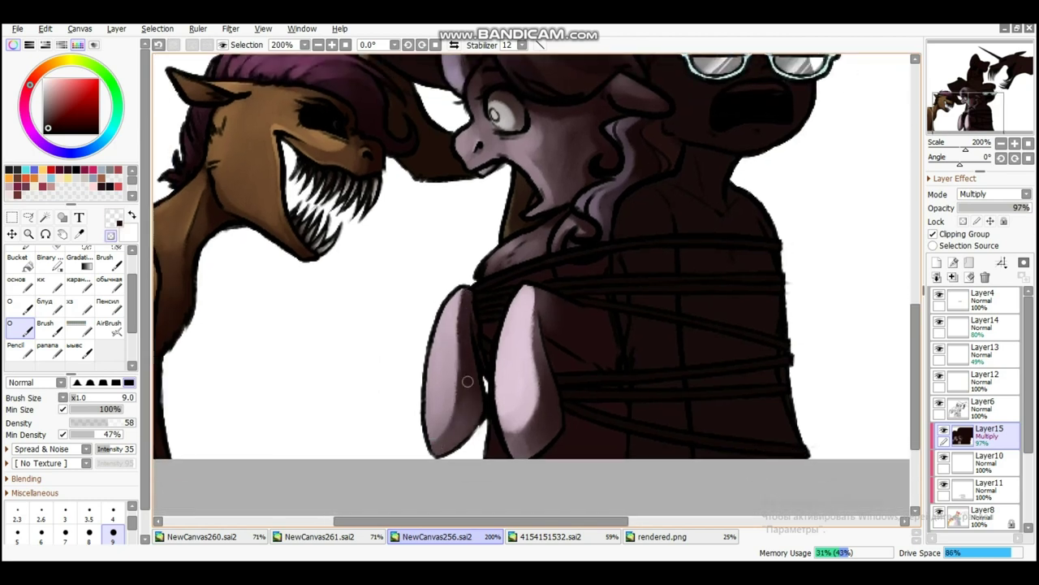
Refine the shading at the lower ends of the pink pony's forelegs with size 5 and 8 brushes
scroll(468, 381, up, 3)
key(bracketleft)
key(bracketleft)
key(bracketleft)
key(bracketleft)
scroll(509, 359, down, 2)
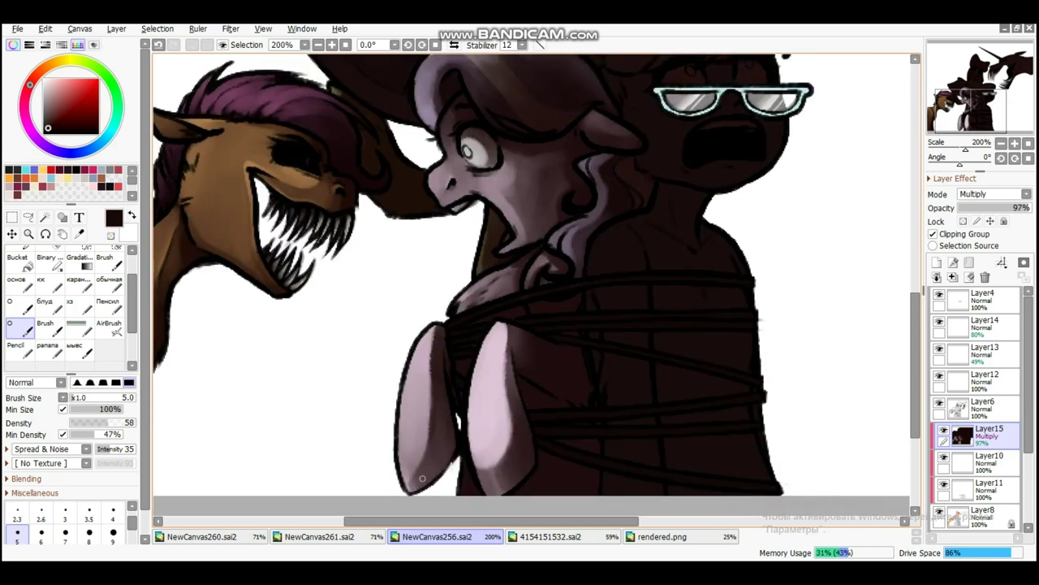
key(bracketright)
key(bracketright)
key(bracketright)
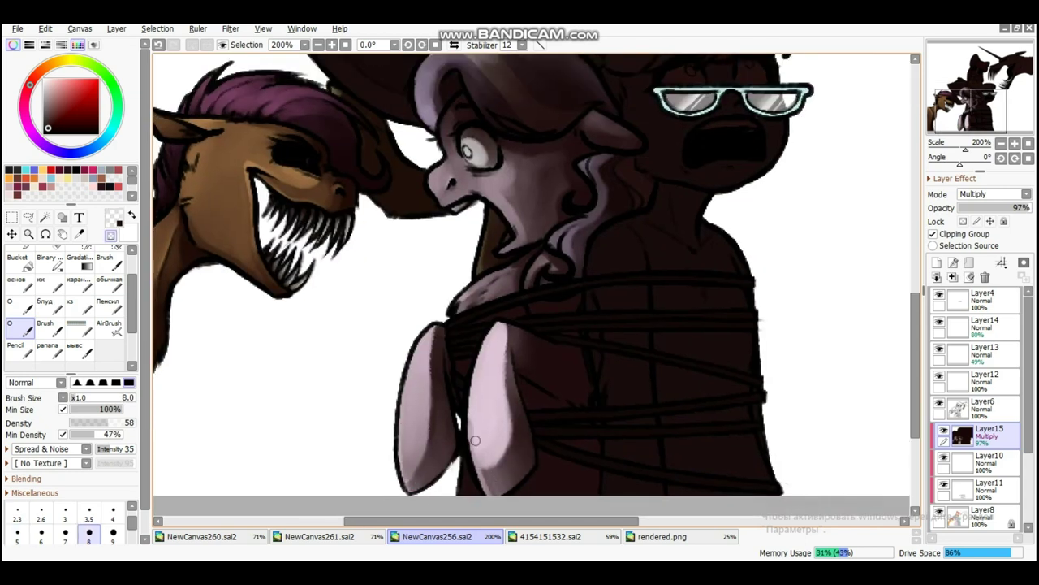
Sample the eye colour from the 4154151532.sai2 reference and paint the pink pony's iris light blue on a new layer
scroll(479, 430, down, 1)
scroll(519, 300, up, 5)
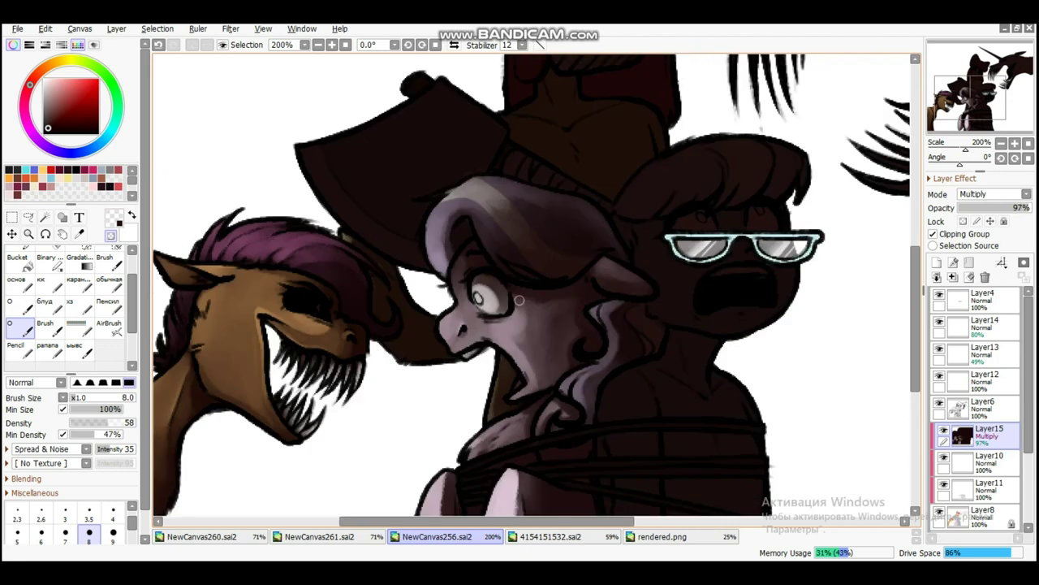
key(h)
alt+click(501, 275)
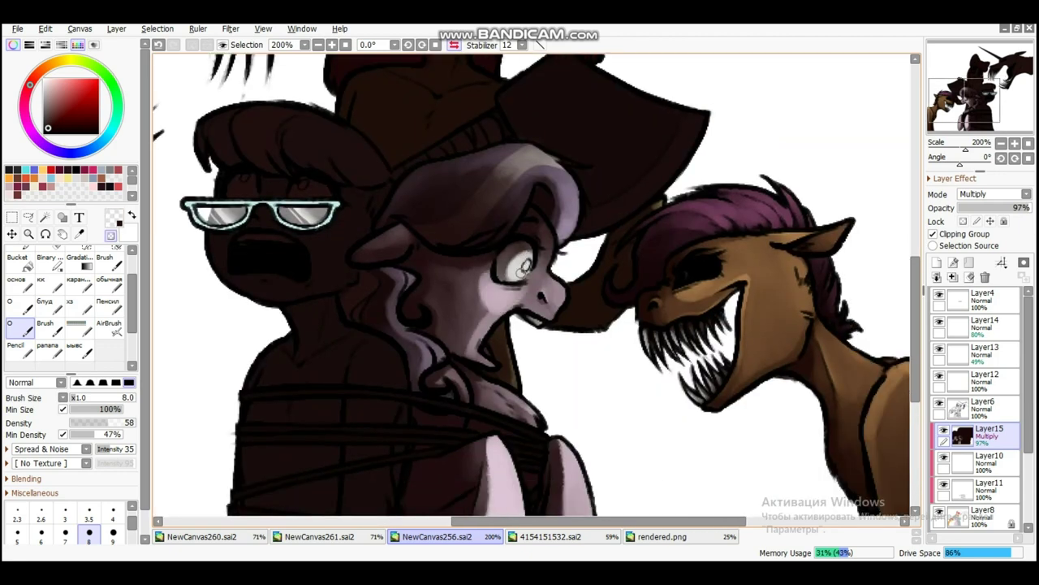
key(ctrl+Tab)
alt+click(633, 292)
key(ctrl+shift+Tab)
key(b)
key(bracketleft)
click(937, 263)
drag(673, 258, 823, 303)
Return to the dark Multiply layer and touch up the shading around the pink pony's forelock and face
alt+click(697, 182)
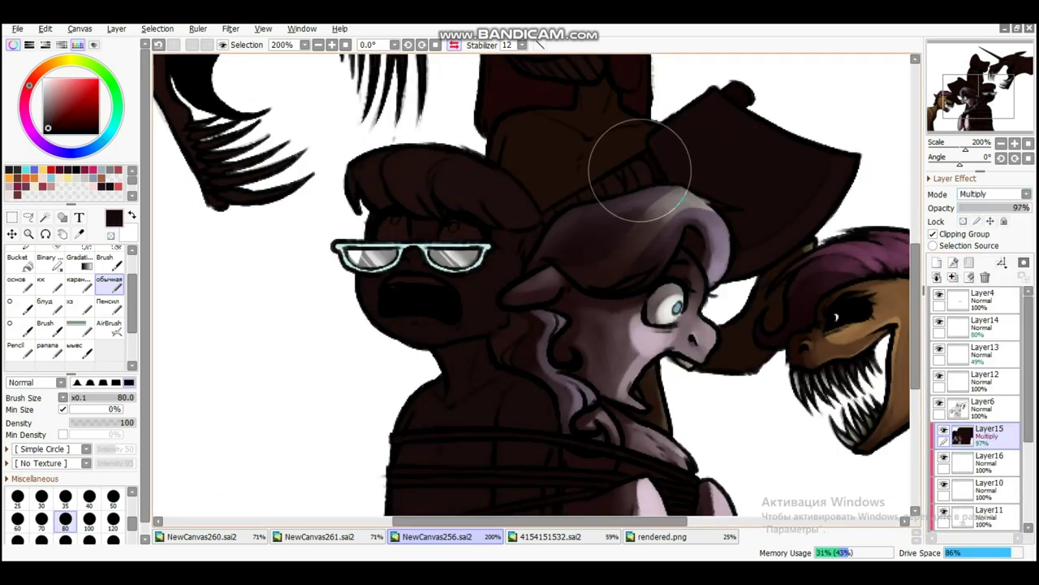
key(n)
drag(636, 339, 558, 290)
key(v)
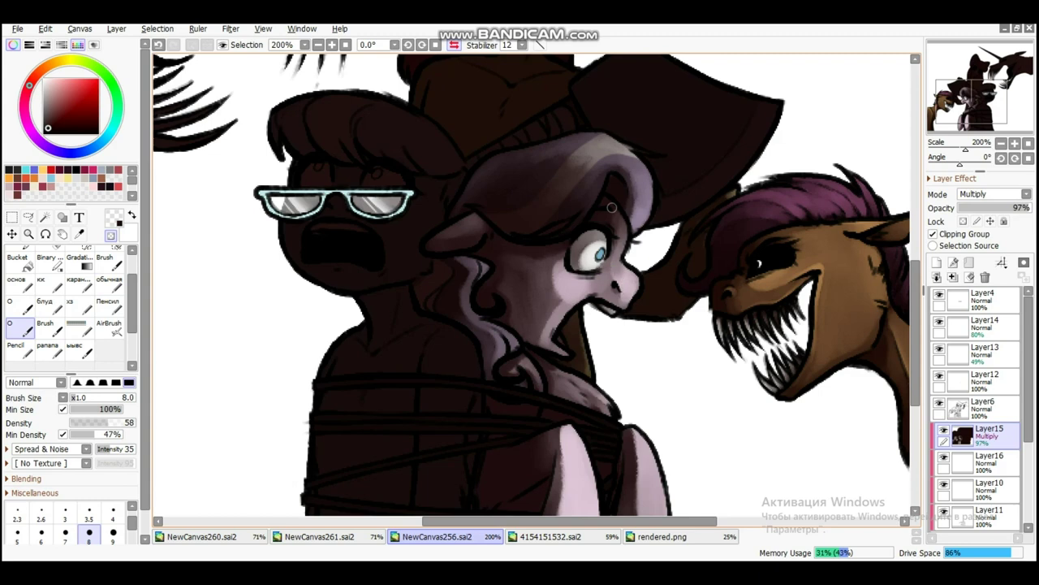
key(x)
drag(625, 320, 583, 314)
key(x)
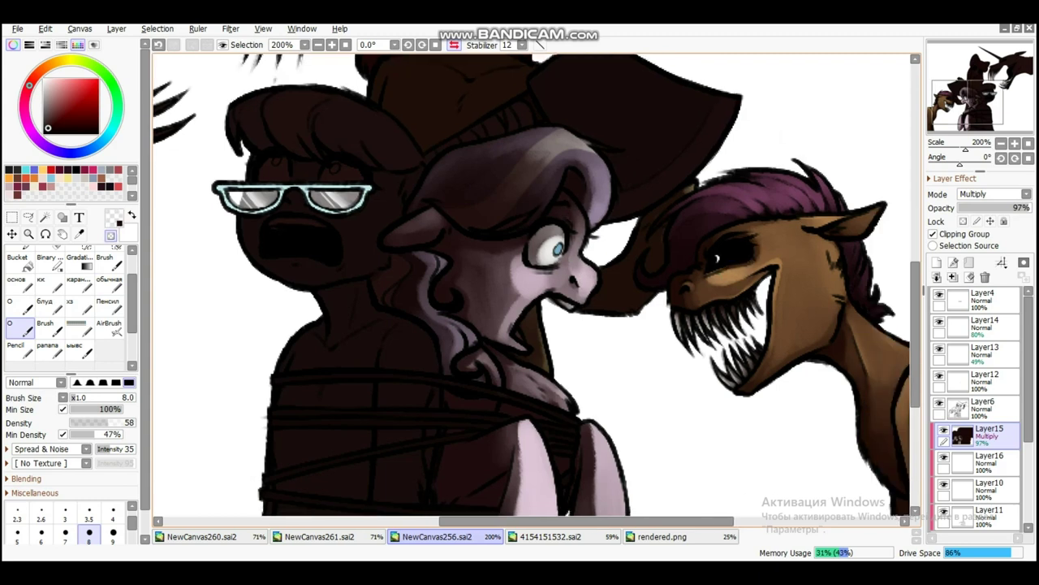
Refine the light along the orange monster's muzzle and the corner of its mouth with small brush sizes
drag(735, 275, 716, 279)
key(bracketleft)
key(bracketleft)
key(bracketleft)
key(bracketleft)
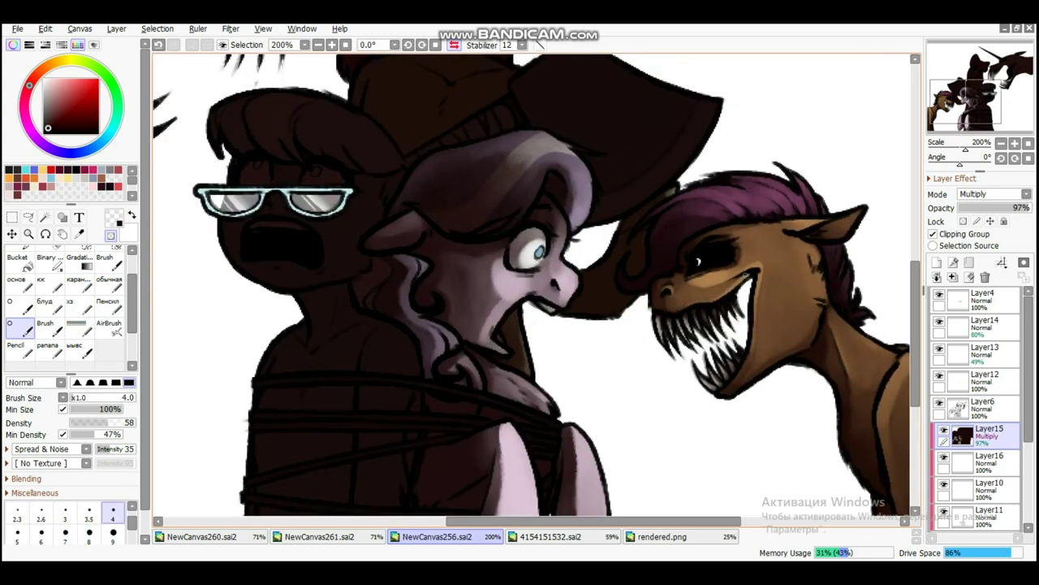
key(bracketright)
key(bracketright)
key(bracketright)
key(bracketright)
key(bracketleft)
key(bracketleft)
key(bracketleft)
key(bracketleft)
key(bracketleft)
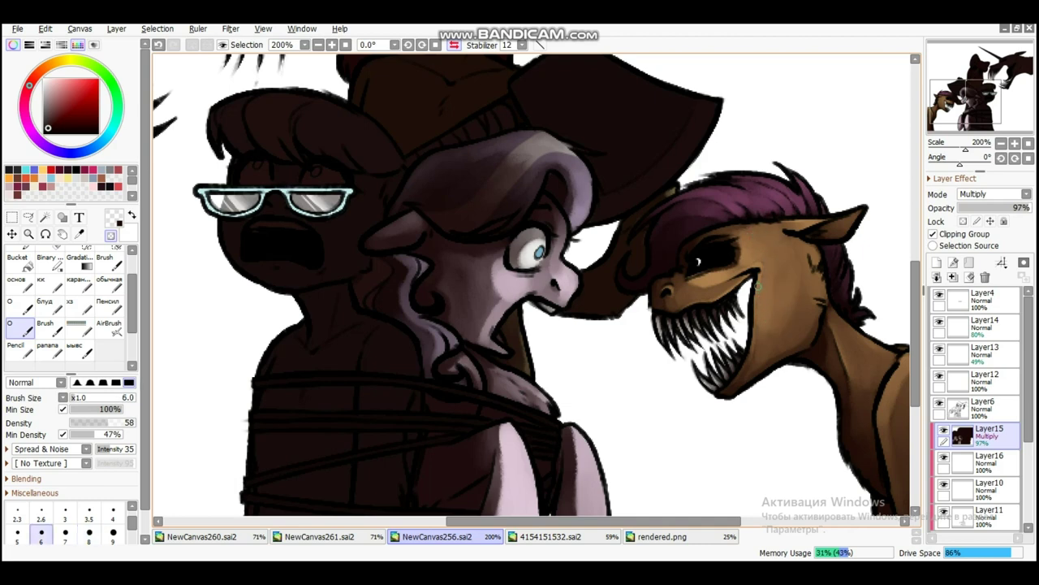
Touch up the shading on the orange monster's cheek and the front of its purple mane
key(bracketright)
key(bracketright)
key(bracketright)
drag(684, 219, 720, 271)
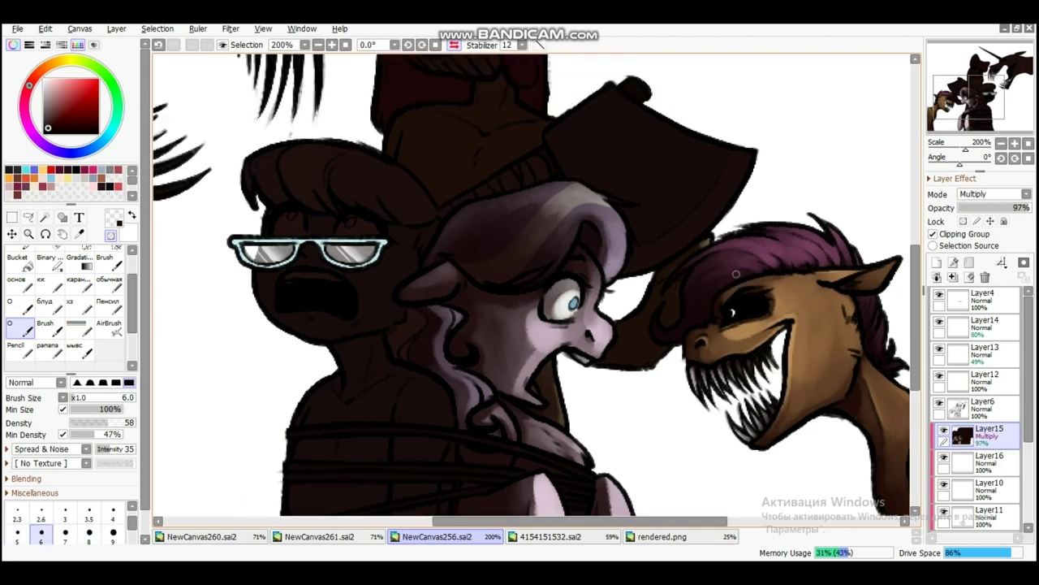
Add lighter strands to the pink pony's lower mane behind the cheek with a size 4 brush
drag(812, 238, 661, 83)
drag(268, 158, 475, 297)
key(bracketleft)
key(bracketleft)
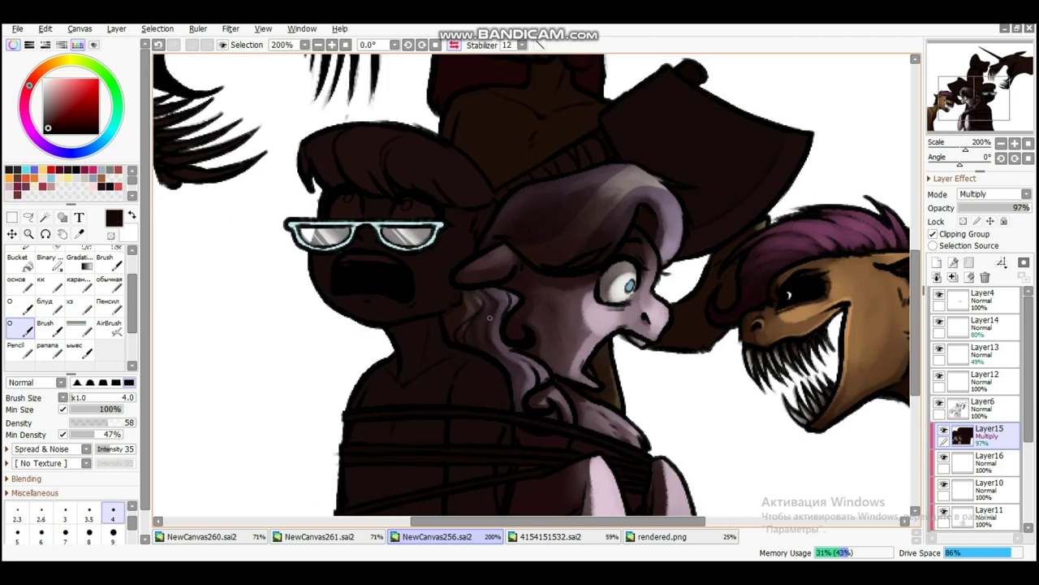
key(h)
mouse_move(468, 209)
mouse_down()
mouse_move(511, 319)
mouse_move(501, 323)
mouse_up()
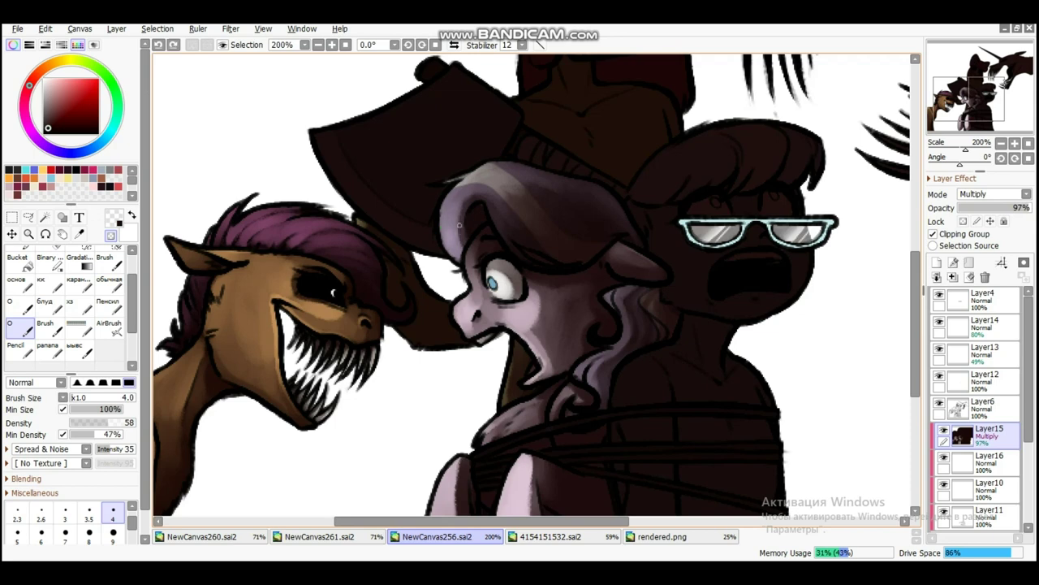
Touch up the shading on the pink pony's forelock and mane with size 9 and size 4 brushes
key(bracketright)
key(bracketright)
key(bracketright)
key(bracketright)
key(bracketright)
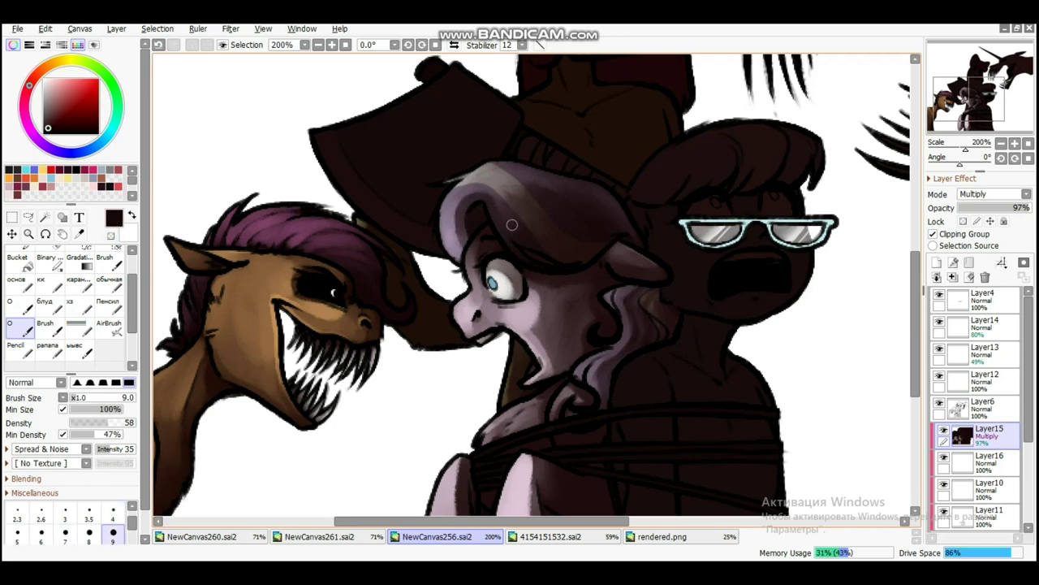
key(c)
key(bracketleft)
key(bracketleft)
key(bracketleft)
key(bracketleft)
key(bracketleft)
drag(514, 208, 597, 277)
Lift light along the ropes around the tied ponies with a size 4 brush
drag(578, 514, 492, 303)
mouse_move(756, 271)
mouse_down()
mouse_move(778, 357)
mouse_move(723, 260)
mouse_up()
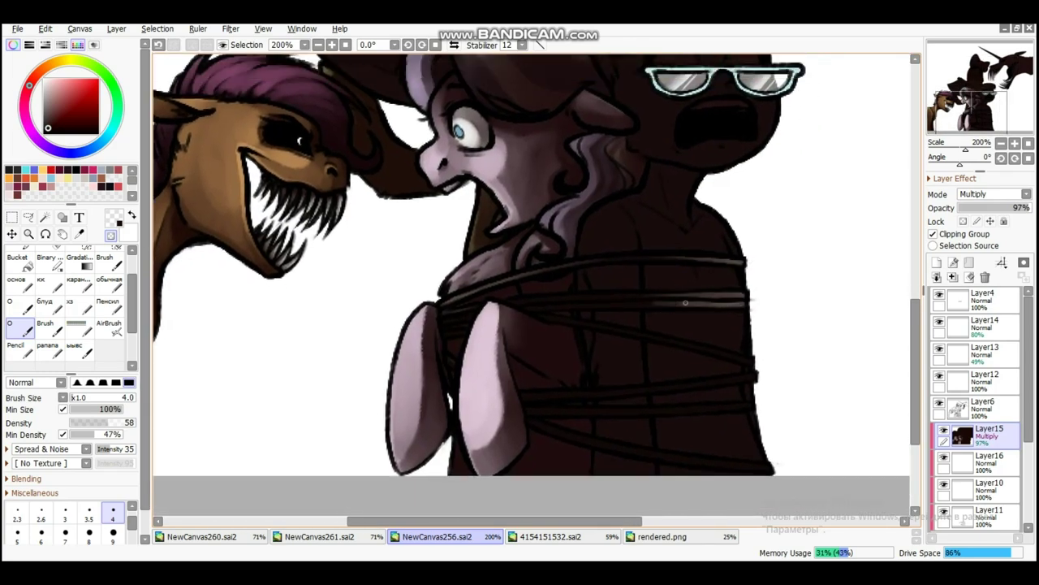
drag(685, 302, 569, 296)
key(h)
drag(443, 258, 511, 283)
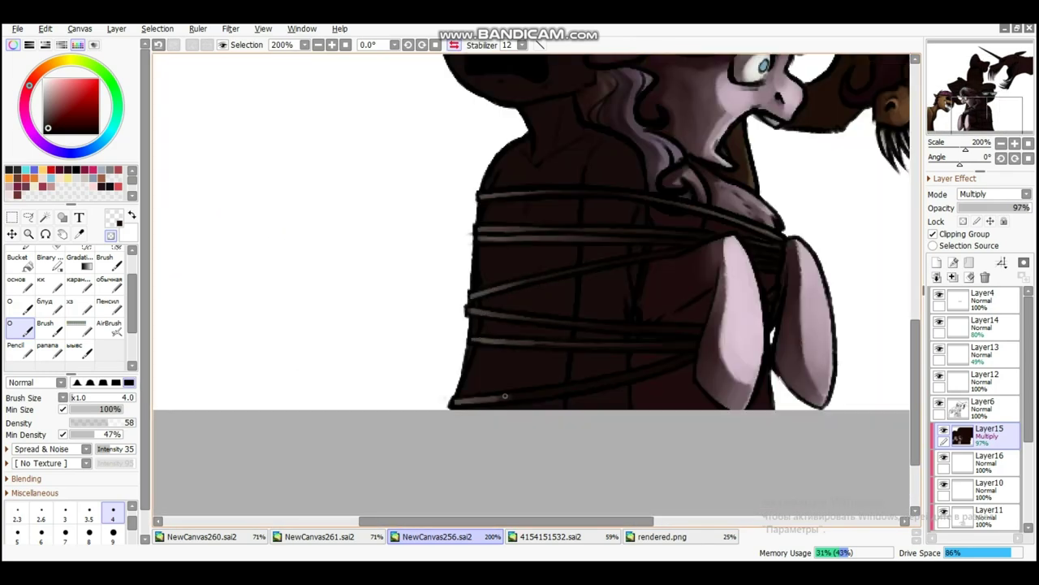
drag(504, 396, 442, 440)
Lift light on the grey pony's shoulders and upper chest with brush sizes 8 and 4
click(89, 532)
mouse_move(507, 260)
mouse_down()
mouse_move(530, 351)
mouse_move(577, 296)
mouse_up()
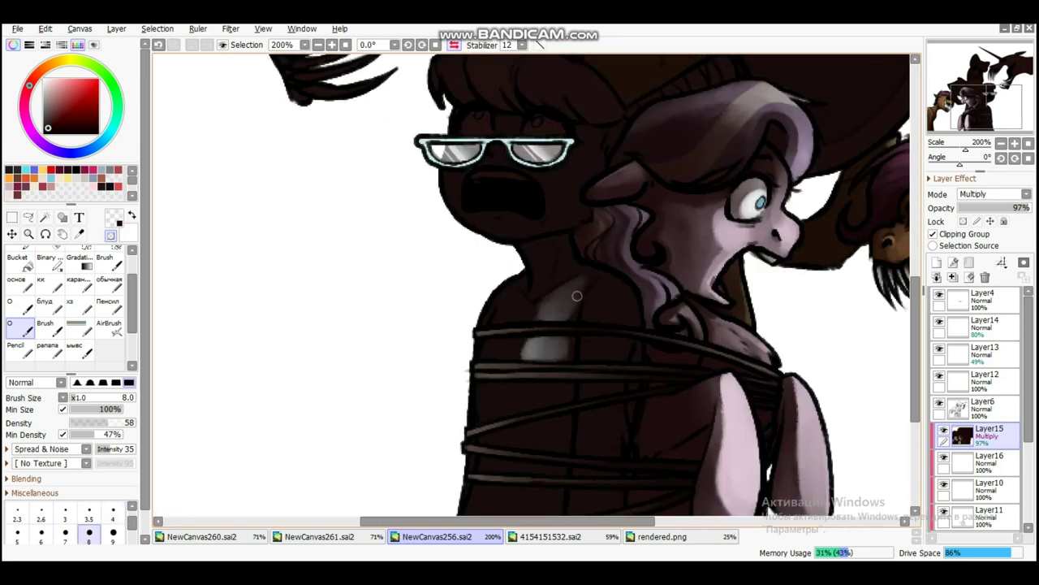
drag(503, 347, 523, 353)
click(113, 509)
drag(530, 307, 553, 291)
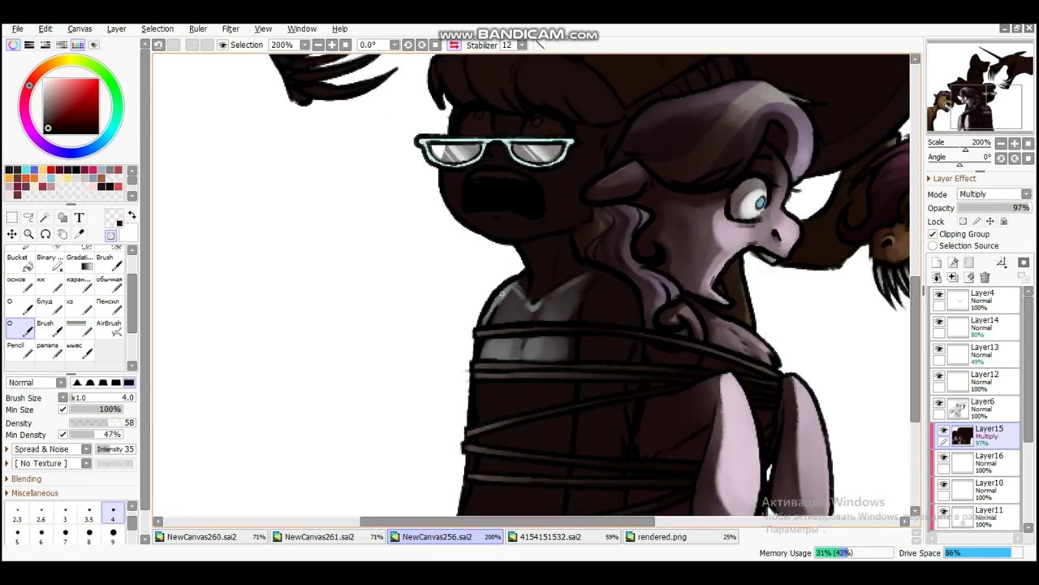
Start lifting light on the grey pony's neck and the cheek beside the glasses with a size 9 brush
key(bracketright)
key(bracketright)
key(bracketright)
key(bracketleft)
scroll(505, 367, up, 3)
drag(443, 292, 468, 340)
alt+click(469, 337)
key(bracketright)
key(bracketright)
key(bracketright)
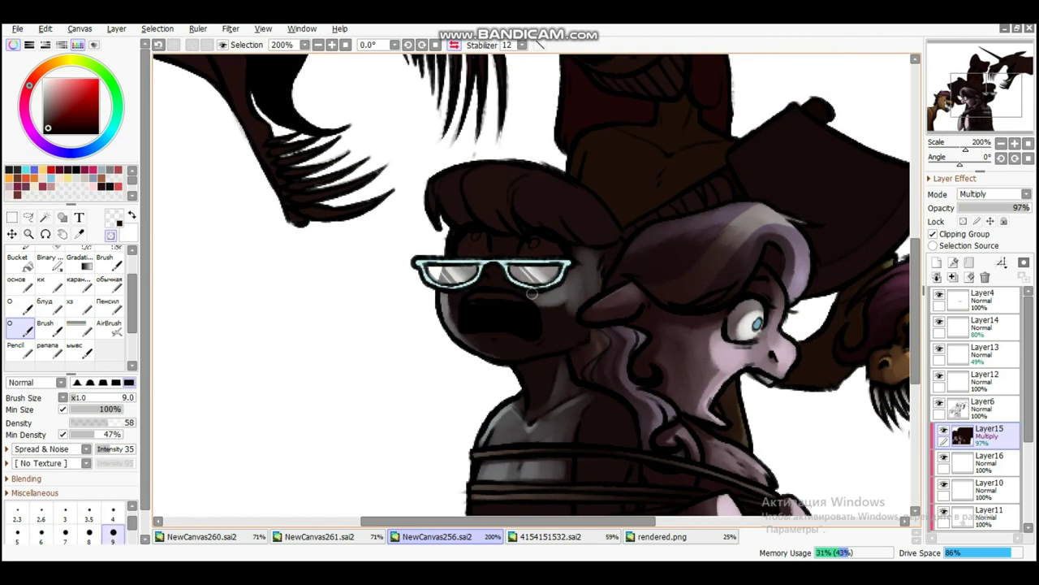
Hide Layer4, Layer14, Layer13 and Layer12, and lift light on the grey pony's eyes and face with a size 7 brush
drag(940, 299, 940, 380)
mouse_move(453, 276)
mouse_down()
mouse_move(471, 247)
mouse_move(548, 260)
mouse_move(480, 171)
mouse_move(520, 217)
mouse_move(426, 215)
mouse_move(471, 278)
mouse_up()
key(bracketleft)
key(bracketleft)
drag(484, 219, 509, 210)
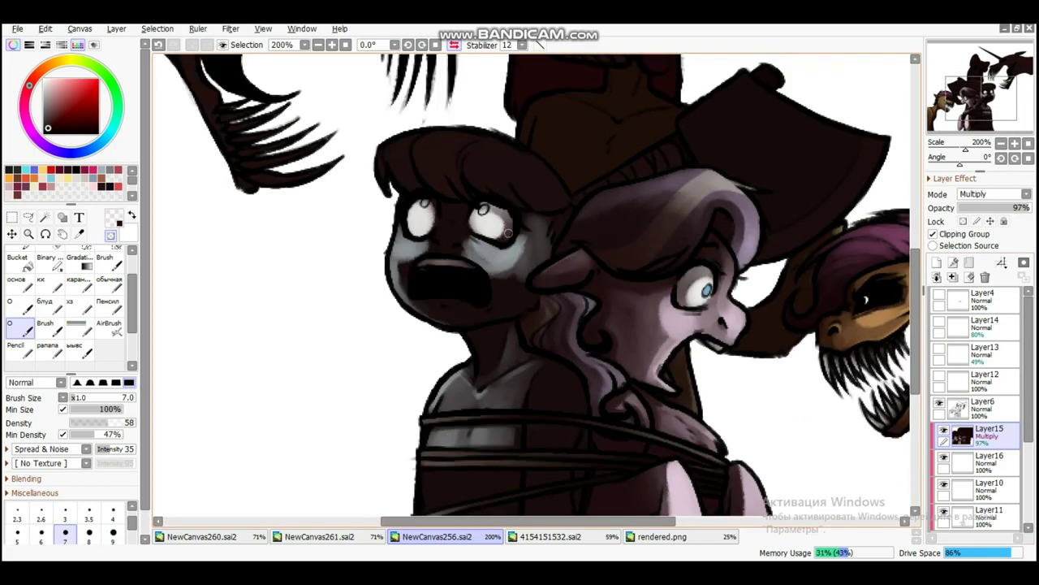
drag(487, 243, 508, 293)
Sample purple from the 4154151532.sai2 reference and colour both of the grey pony's irises in NewCanvas256.sai2
click(545, 536)
alt+click(580, 186)
click(437, 536)
click(108, 280)
click(443, 213)
click(502, 218)
key(e)
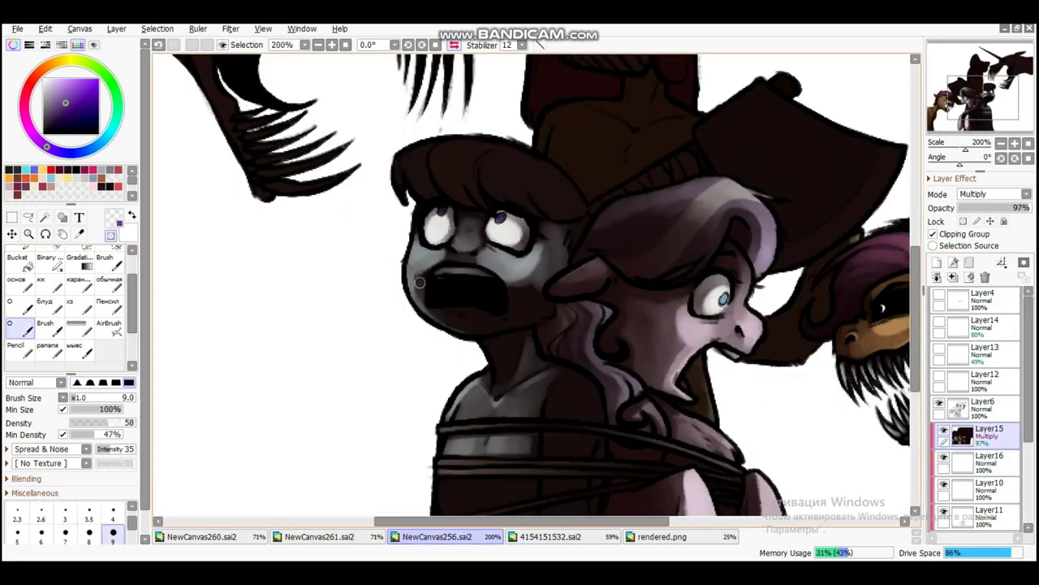
Sample the dark shadow colour and rework the shading around the grey pony's mouth and chin with brush sizes 8 and 9
alt+click(534, 343)
key(bracketleft)
drag(411, 281, 458, 311)
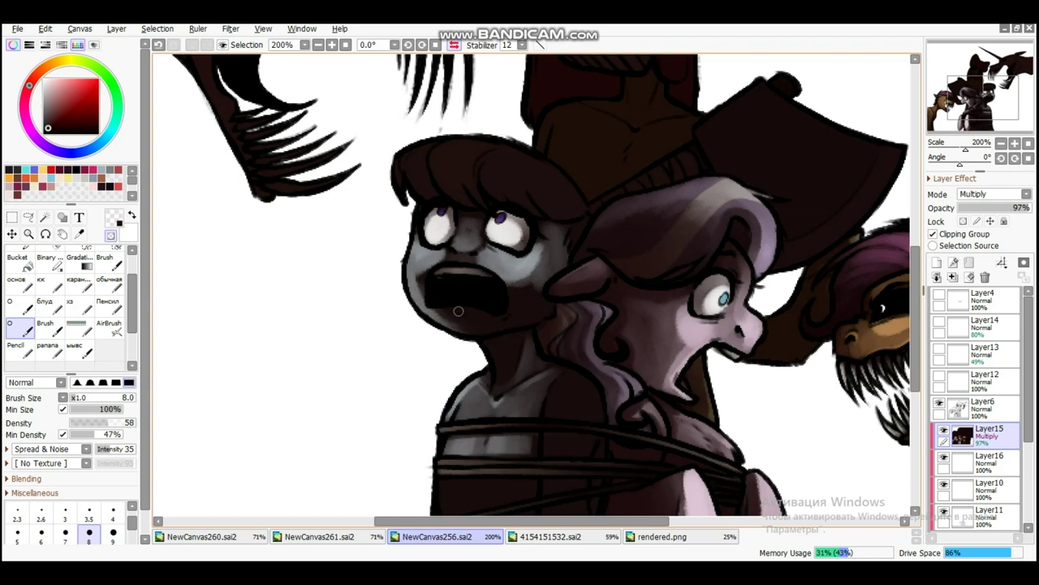
key(bracketleft)
key(bracketright)
key(bracketright)
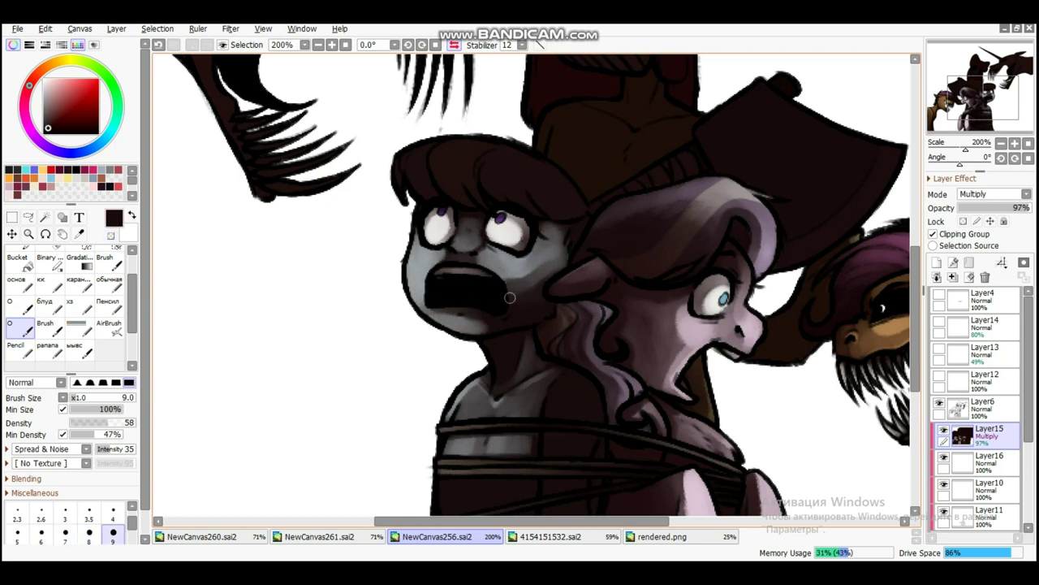
Even out the light on the grey pony's cheeks and under its eyes with a size 7 brush
scroll(510, 297, up, 1)
key(bracketleft)
key(bracketleft)
scroll(479, 254, up, 4)
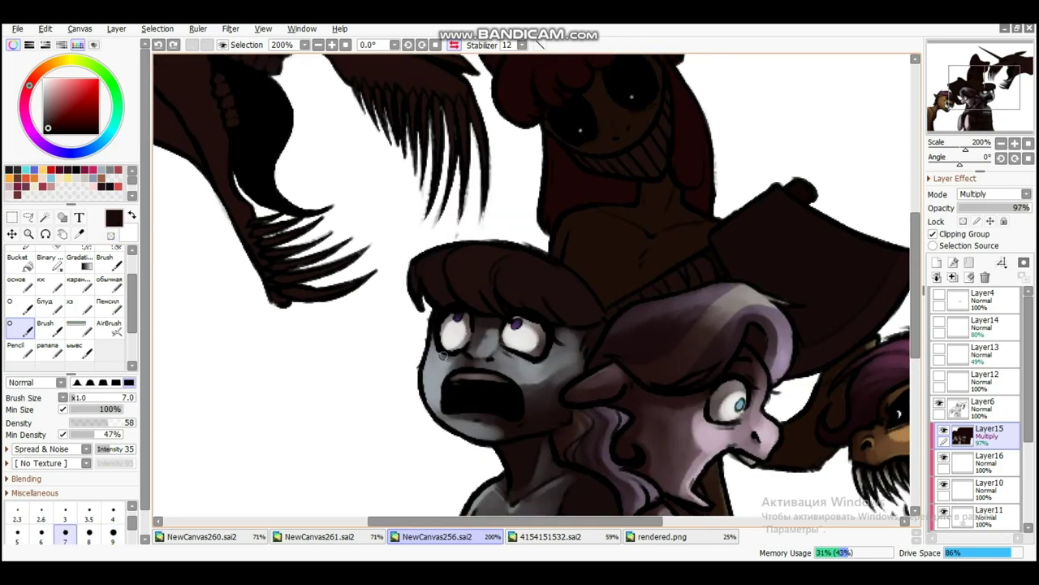
Lift light across the grey pony's fringe in rounded strands with a size 7 brush
key(h)
mouse_move(625, 189)
mouse_down()
mouse_move(633, 207)
mouse_move(568, 220)
mouse_move(633, 195)
mouse_move(598, 241)
mouse_up()
key(h)
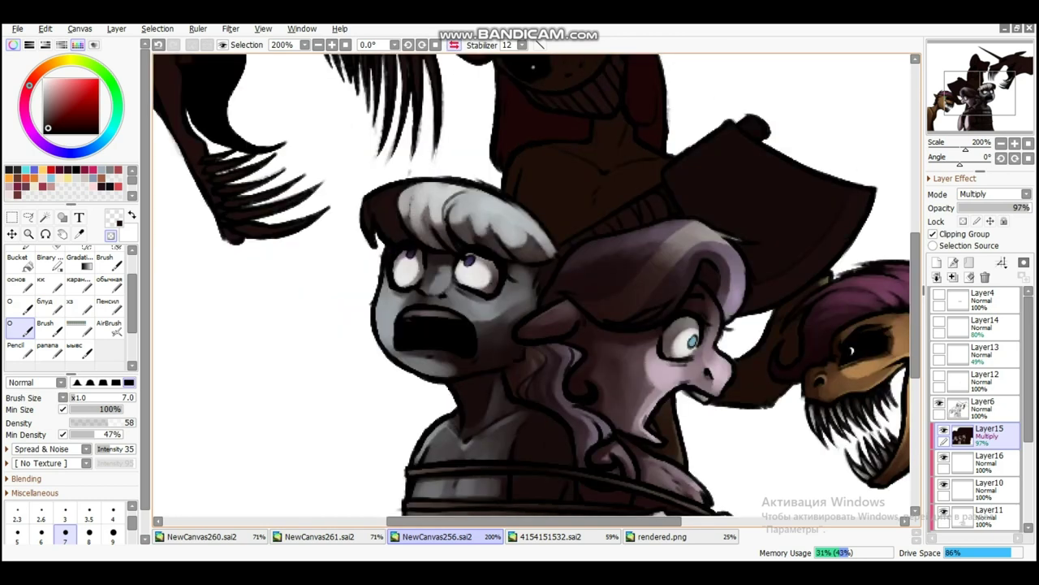
Brighten the grey pony's near shoulder and the chest above the upper rope with a size 7 brush
key(h)
scroll(488, 284, down, 5)
mouse_move(471, 232)
mouse_down()
mouse_move(495, 195)
mouse_move(507, 201)
mouse_up()
scroll(474, 262, up, 5)
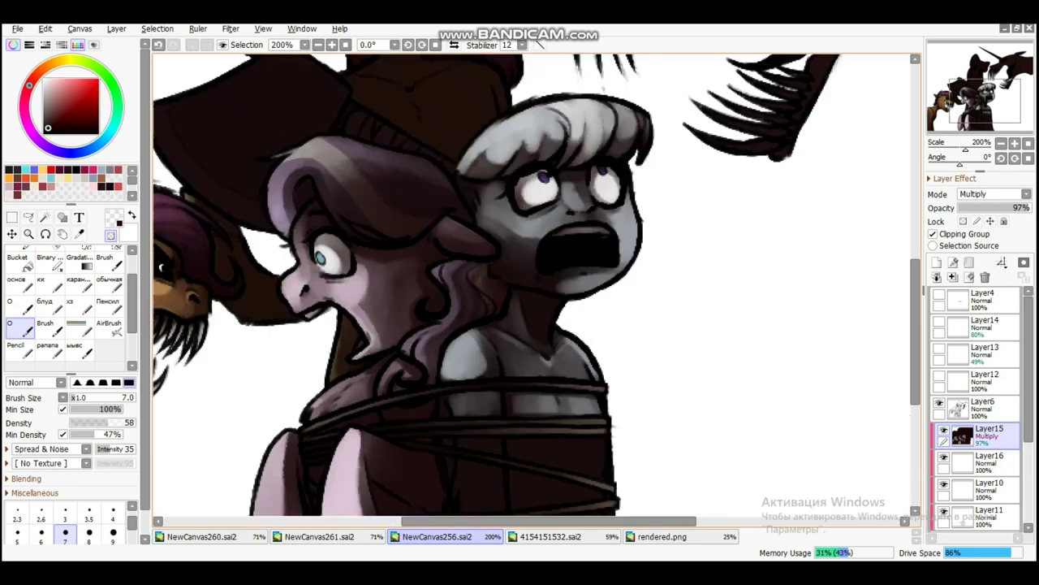
Lift light on the grey pony's arm, the torso between the ropes and the ropes themselves with a size 4 brush
scroll(516, 281, down, 5)
scroll(516, 314, down, 2)
scroll(504, 320, up, 3)
scroll(484, 334, down, 2)
scroll(539, 313, up, 1)
key(e)
mouse_move(629, 345)
mouse_down()
mouse_move(624, 321)
mouse_move(539, 313)
mouse_up()
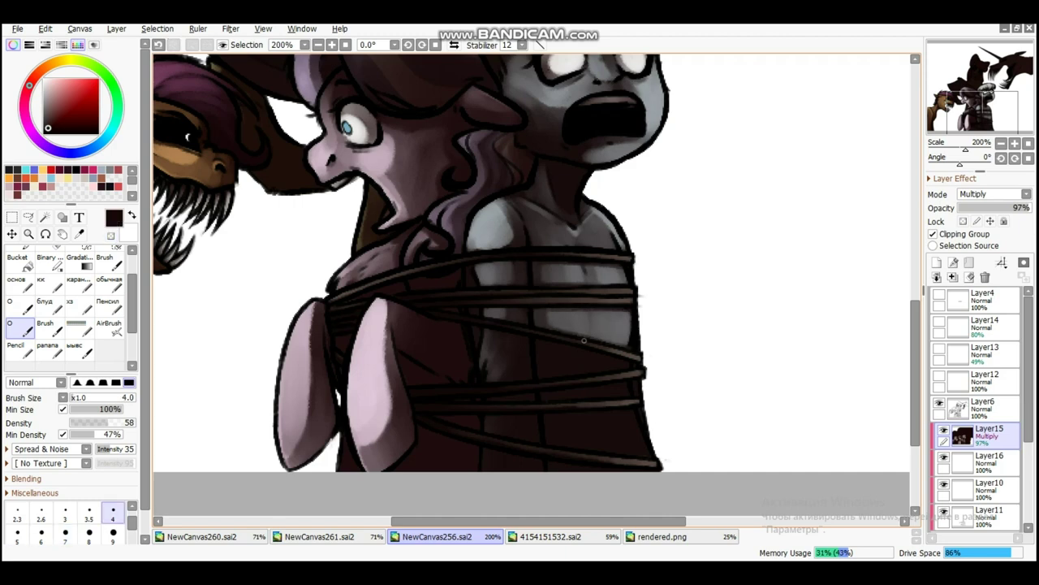
Paint shadow back over the ropes and the far side of the grey pony's chest and torso
key(Home)
scroll(520, 309, down, 3)
scroll(503, 309, up, 4)
scroll(487, 309, down, 2)
key(e)
mouse_move(484, 366)
mouse_down()
mouse_move(480, 308)
mouse_move(438, 260)
mouse_move(455, 325)
mouse_up()
key(ctrl+z)
Darken the grey pony's far eye for reshading with a size 6 brush
scroll(499, 336, up, 2)
scroll(488, 341, up, 1)
scroll(465, 279, up, 1)
key(b)
mouse_move(456, 279)
mouse_down()
mouse_move(431, 258)
mouse_move(471, 271)
mouse_move(520, 325)
mouse_move(553, 244)
mouse_up()
key(bracketleft)
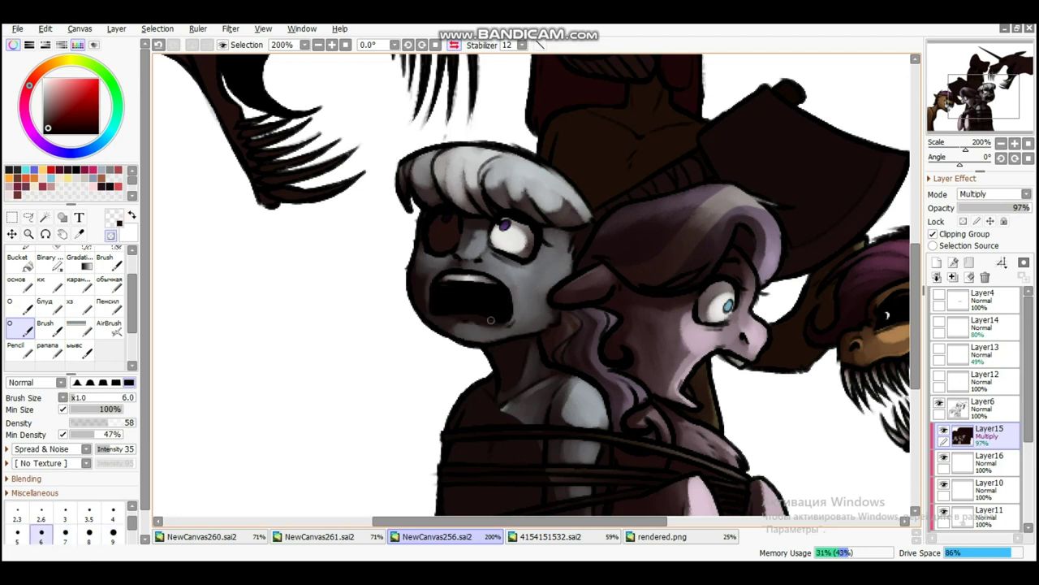
Rework the light and shadow on the grey pony's eyes, far cheek and chin with a size 6 brush
mouse_move(472, 324)
mouse_down()
mouse_move(536, 305)
mouse_move(500, 292)
mouse_move(496, 258)
mouse_move(473, 235)
mouse_move(479, 281)
mouse_move(458, 311)
mouse_up()
alt+click(475, 232)
mouse_move(442, 268)
mouse_down()
mouse_move(459, 296)
mouse_move(528, 300)
mouse_move(446, 211)
mouse_up()
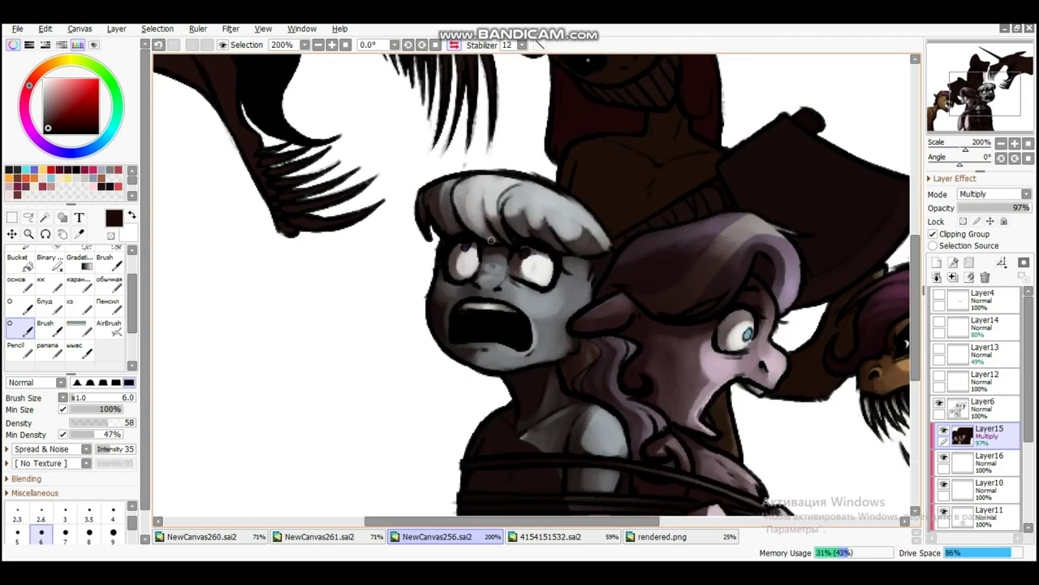
Refine the light and shadow strands across the grey pony's fringe with a size 6 brush
drag(544, 234, 550, 287)
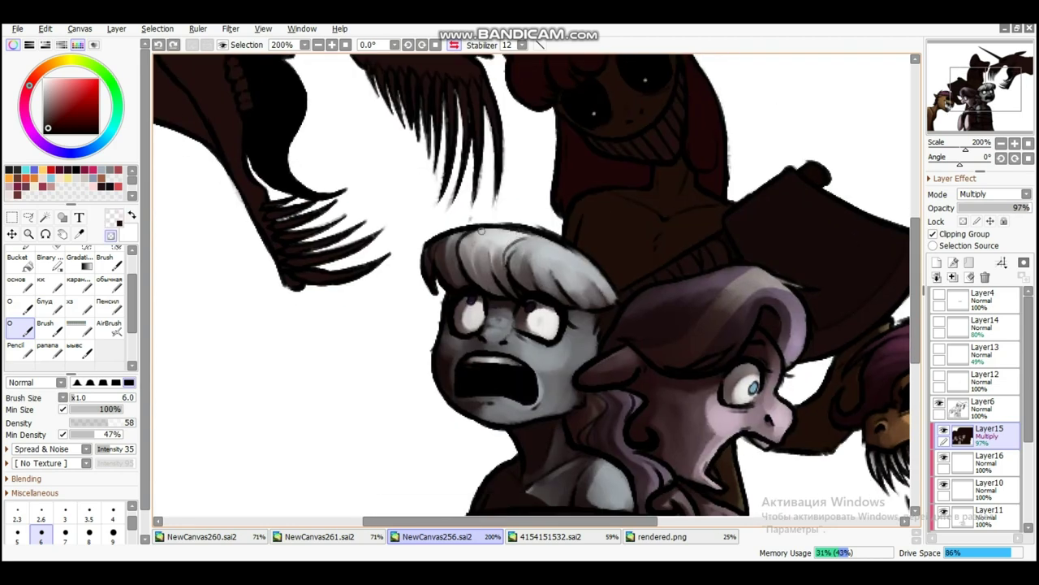
drag(574, 251, 539, 218)
mouse_move(570, 292)
mouse_down()
mouse_move(572, 329)
mouse_move(555, 210)
mouse_move(571, 303)
mouse_up()
Lift light on the grey pony's near shoulder, neck and collarbone with a size 8 brush
mouse_move(916, 506)
mouse_down()
mouse_move(560, 208)
mouse_move(560, 245)
mouse_up()
key(bracketright)
key(bracketright)
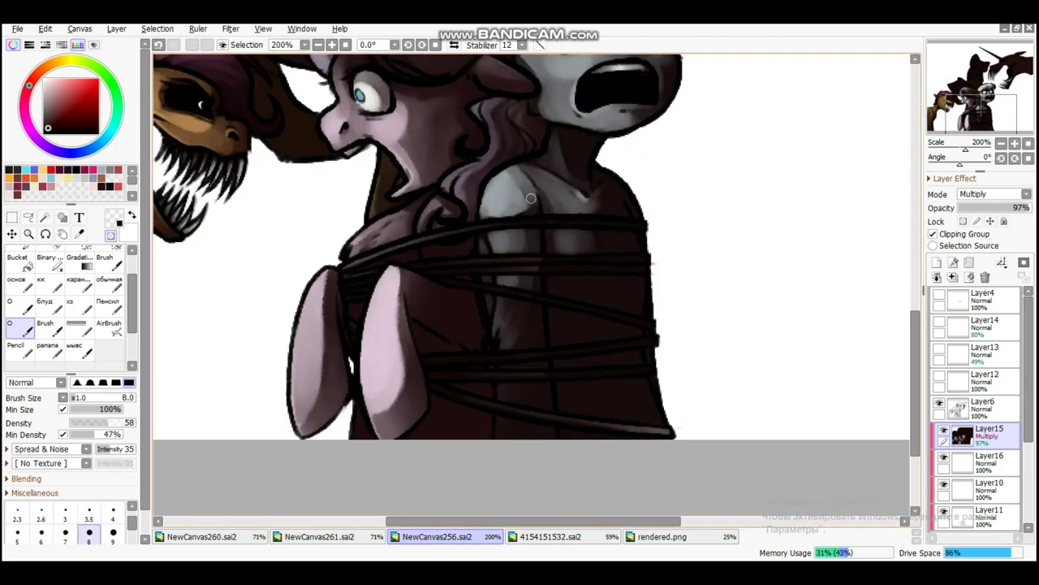
key(x)
drag(561, 154, 517, 138)
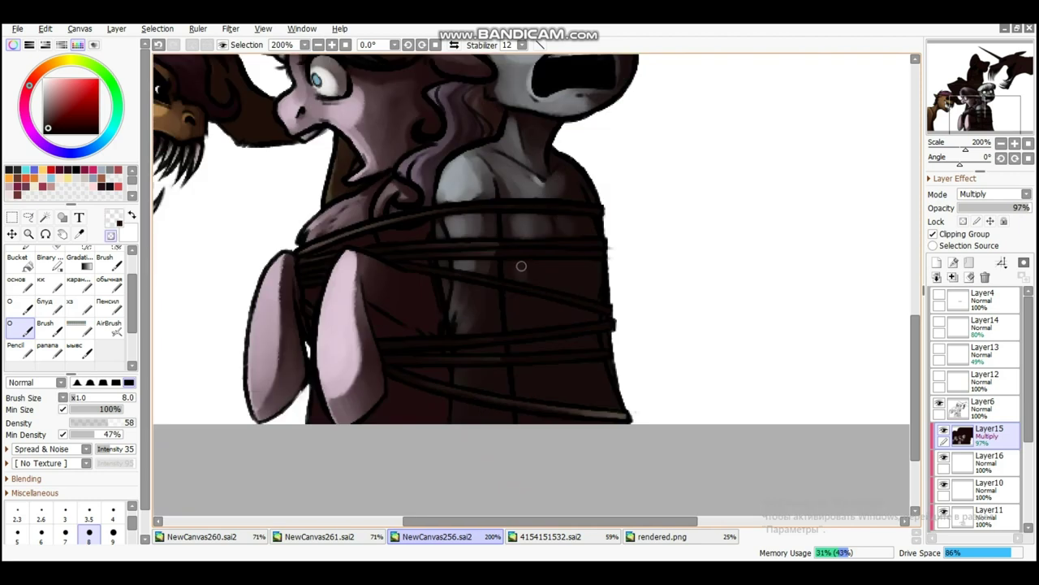
Lift soft light over the grey pony's torso between and below the ropes
scroll(536, 252, down, 1)
key(bracketright)
key(bracketright)
key(bracketright)
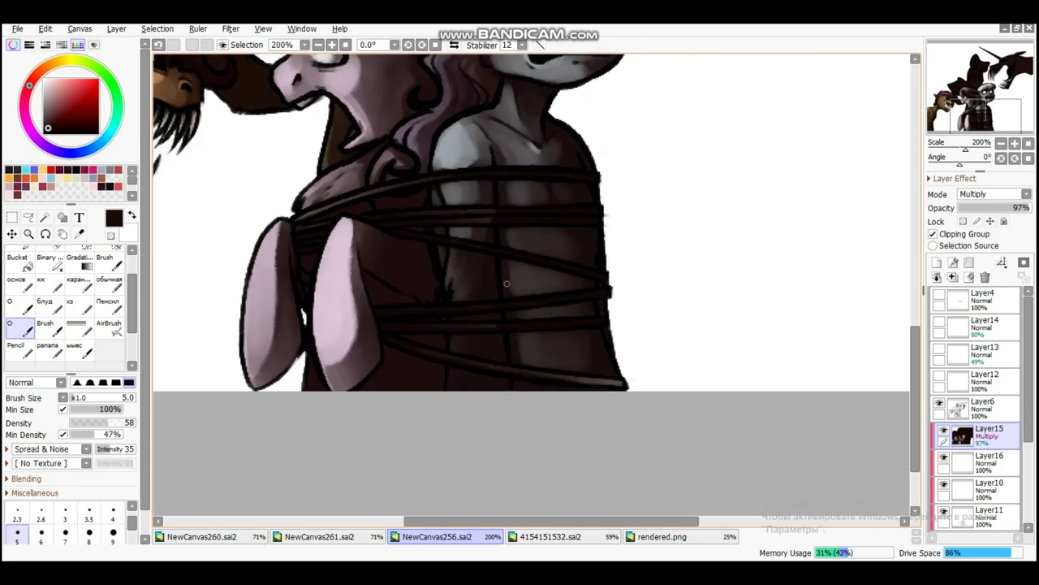
Darken the lowest rope and soften the torso shading with the AirBrush at sizes 6 and 4
key(v)
key(bracketright)
key(bracketright)
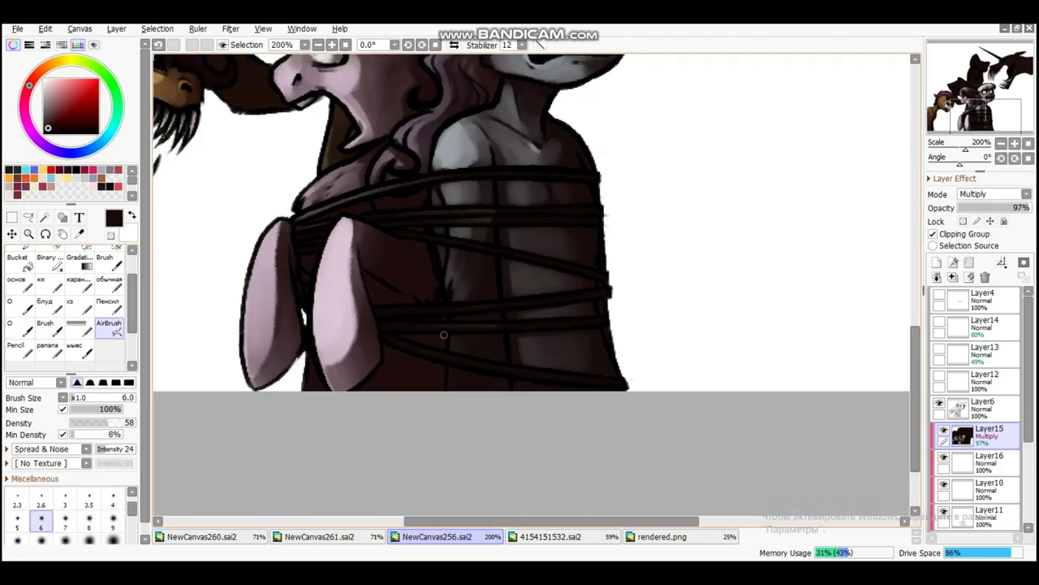
scroll(520, 290, up, 1)
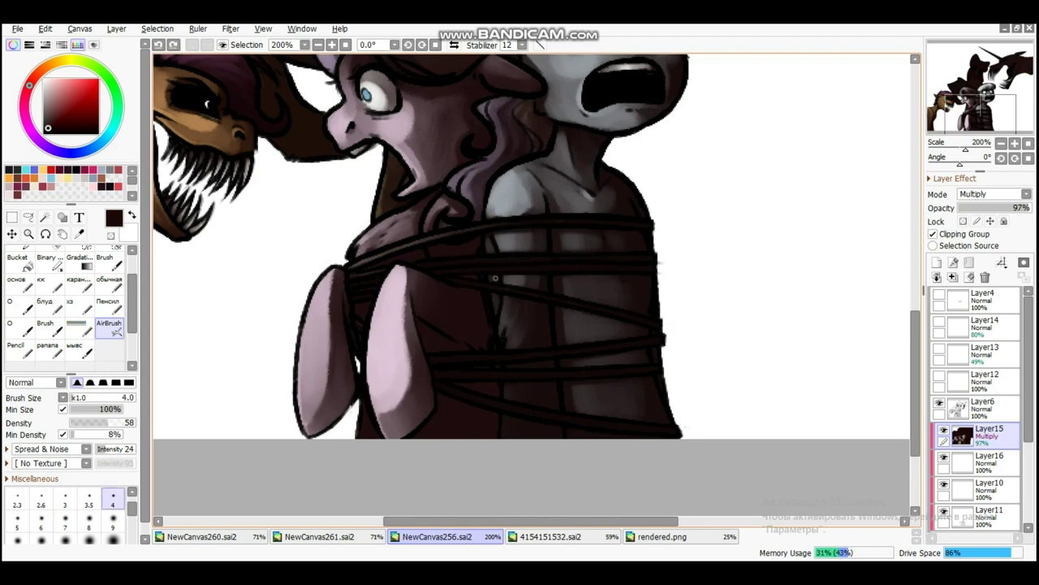
mouse_move(561, 381)
mouse_down()
mouse_move(537, 423)
mouse_move(676, 372)
mouse_up()
Lift light on the pink pony's upper foreleg with a size 8 brush and refine its edges at size 5
key(b)
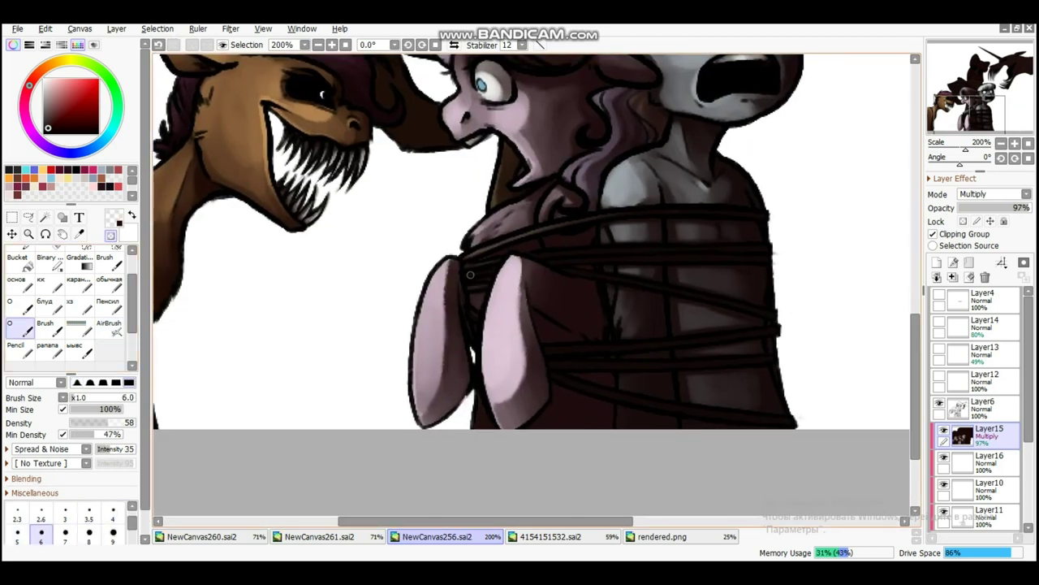
key(bracketright)
scroll(545, 324, up, 1)
key(x)
drag(551, 342, 598, 376)
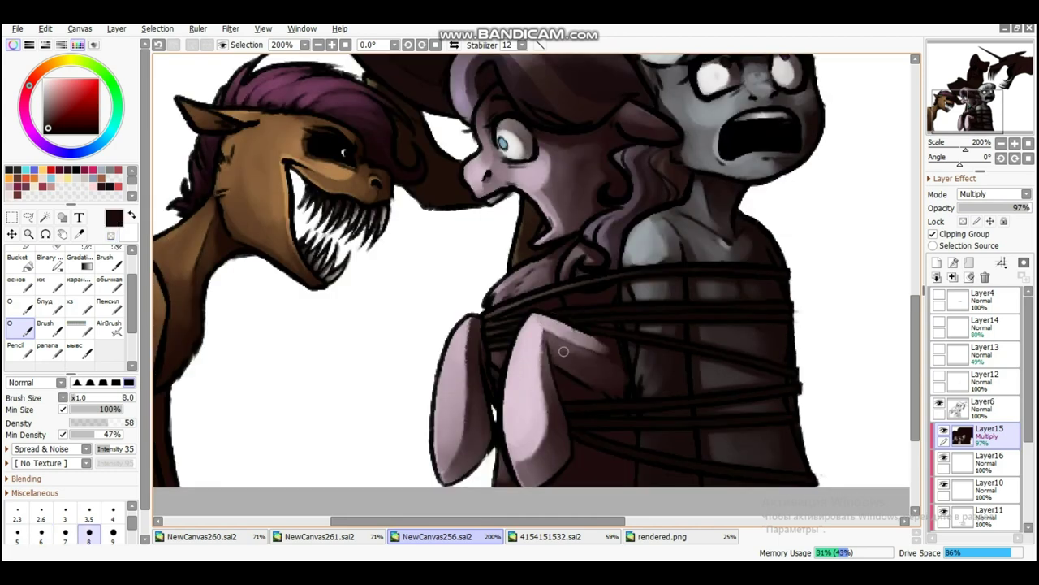
key(x)
key(bracketleft)
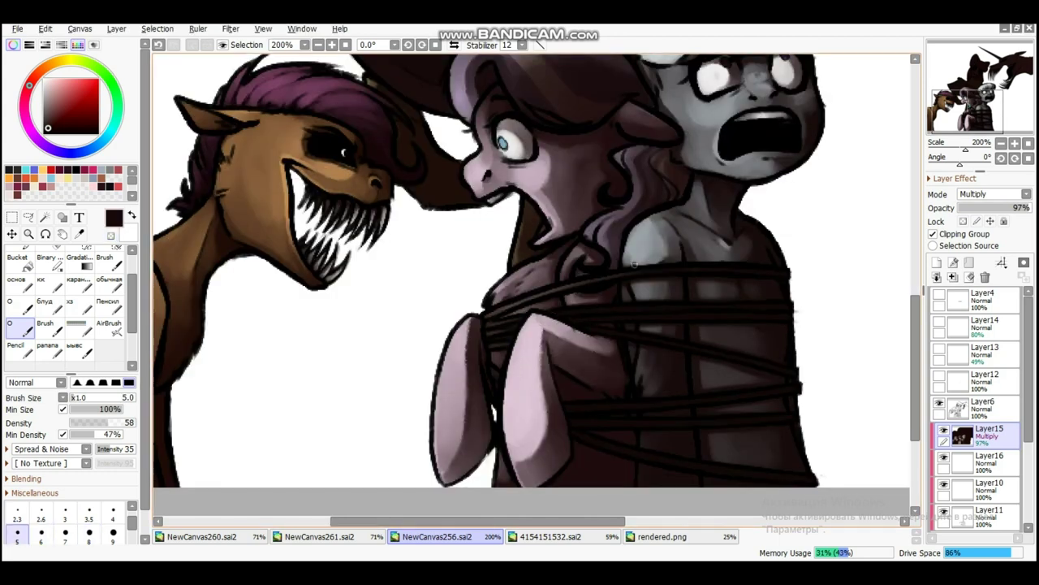
Lift light along the upper edge of the cleaver's blade with a size 10 brush
scroll(696, 295, up, 5)
key(x)
key(bracketright)
key(bracketright)
key(bracketright)
key(bracketright)
key(bracketright)
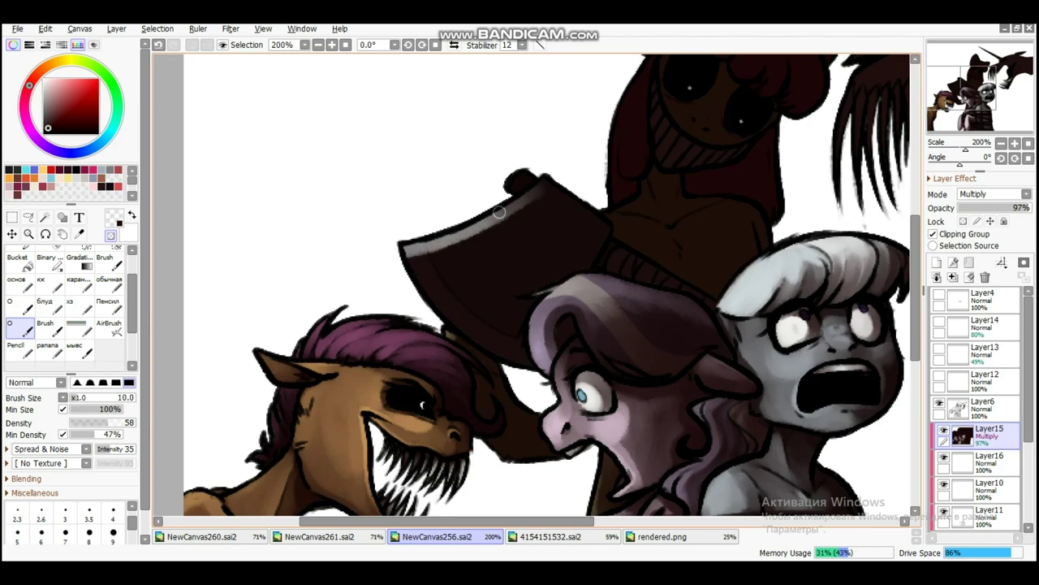
Lift light over the cleaver's blade face and cutting edge with a size 20 brush
key(bracketright)
key(bracketright)
key(bracketright)
key(bracketright)
mouse_move(411, 238)
mouse_down()
mouse_move(537, 192)
mouse_move(424, 278)
mouse_move(504, 348)
mouse_move(490, 312)
mouse_move(549, 217)
mouse_move(494, 242)
mouse_move(562, 212)
mouse_move(504, 340)
mouse_move(536, 244)
mouse_up()
scroll(536, 243, up, 2)
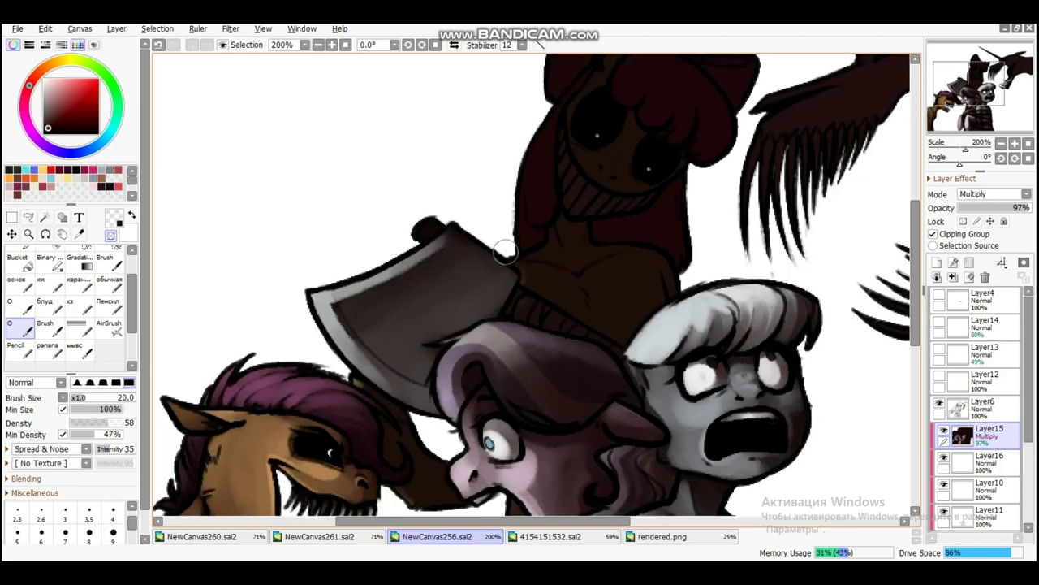
Refine the cleaver blade's light and brighten its handle end with a size 8 brush
key(bracketleft)
drag(398, 325, 430, 293)
drag(430, 292, 484, 211)
key(h)
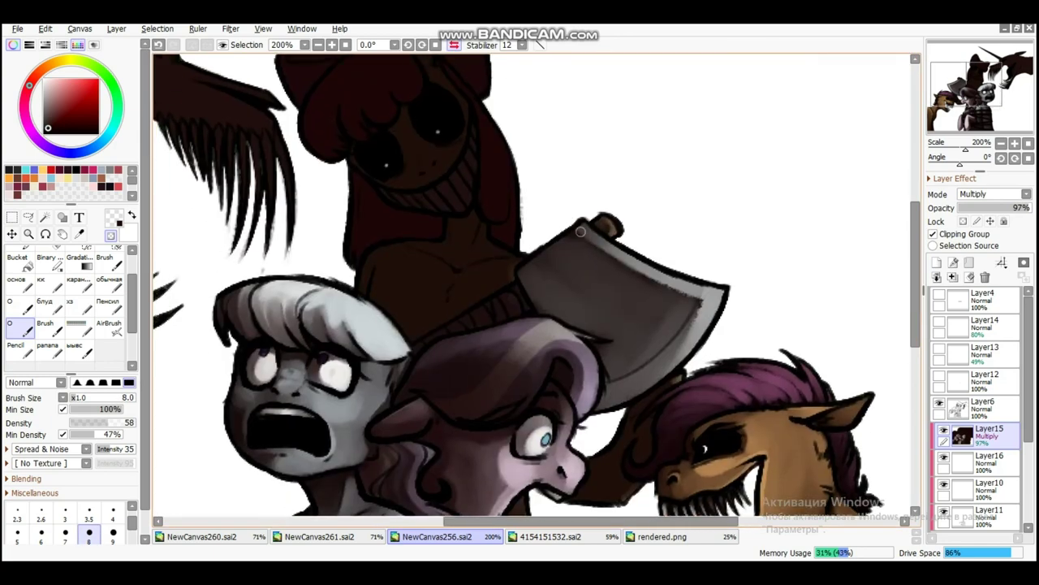
Return the cleaver's blade and handle to flat dark using the обычная brush at size 80
key(b)
drag(522, 260, 598, 302)
key(h)
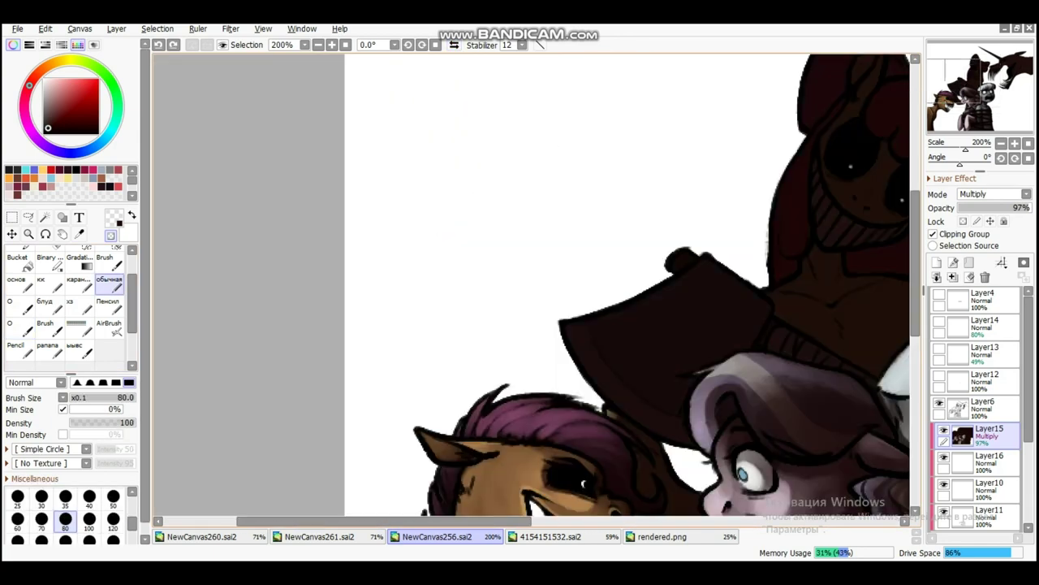
key(ctrl+z)
Relight the cleaver's blade, keeping it brightest at the cutting edge and shadowed near the pink pony's head
key(n)
mouse_move(397, 333)
mouse_down()
mouse_move(424, 333)
mouse_move(540, 216)
mouse_up()
drag(398, 308, 476, 295)
mouse_move(400, 311)
mouse_down()
mouse_move(520, 252)
mouse_move(553, 215)
mouse_up()
drag(467, 357, 552, 268)
Refine the cleaver blade's upper edge and lift light on its handle end, reducing the brush to size 5
key(bracketleft)
mouse_move(507, 187)
mouse_down()
mouse_move(490, 256)
mouse_move(491, 191)
mouse_up()
key(bracketleft)
key(bracketleft)
key(bracketleft)
key(bracketleft)
key(bracketleft)
key(bracketleft)
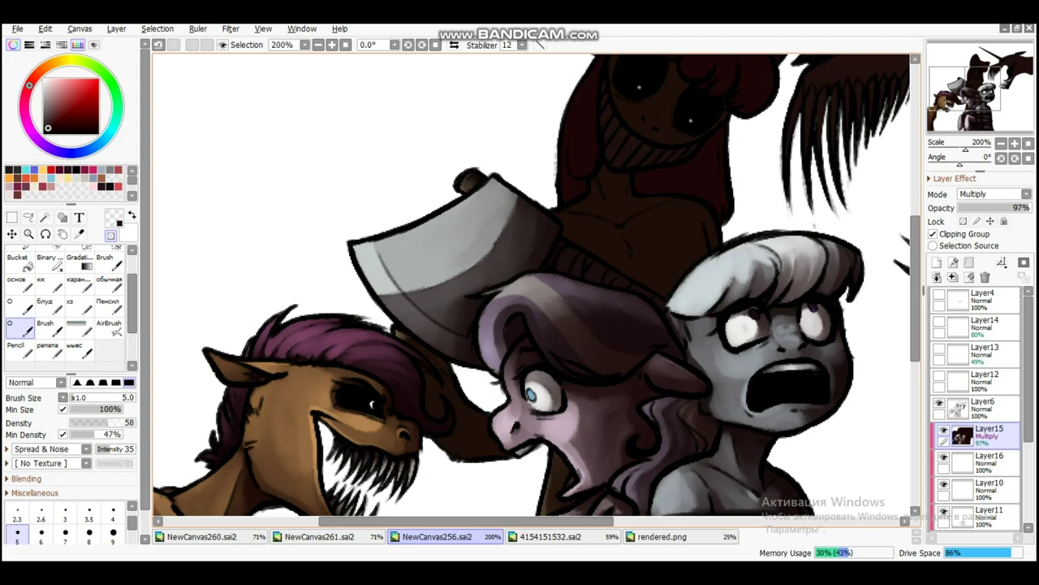
Lift light along the red-haired monster's collarbone and neck with a size 5 brush
key(h)
drag(540, 256, 481, 273)
key(h)
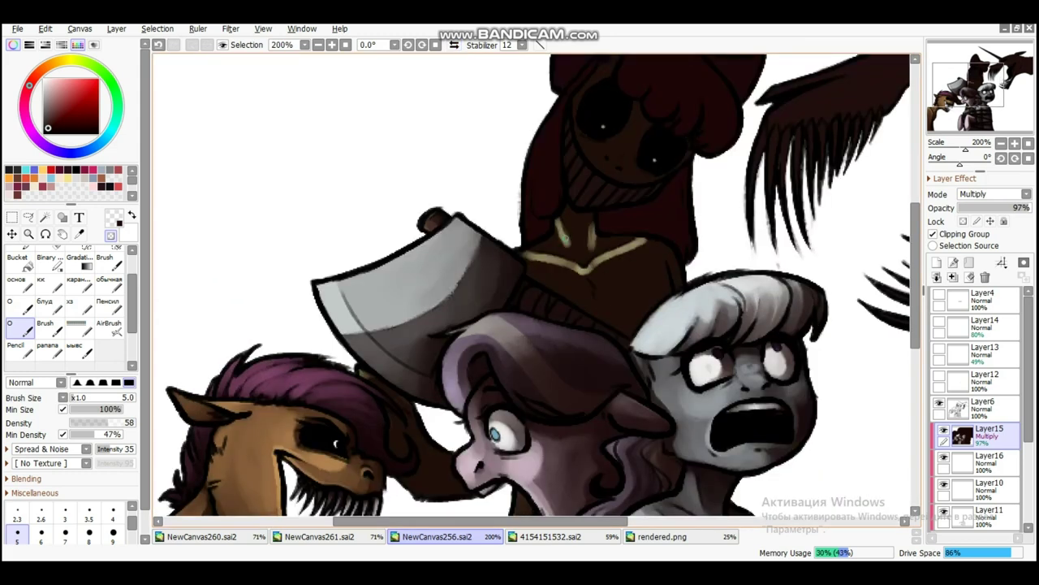
Lift light on the red-haired monster's chest, ear and face with brush sizes 5 and 7
scroll(597, 285, up, 3)
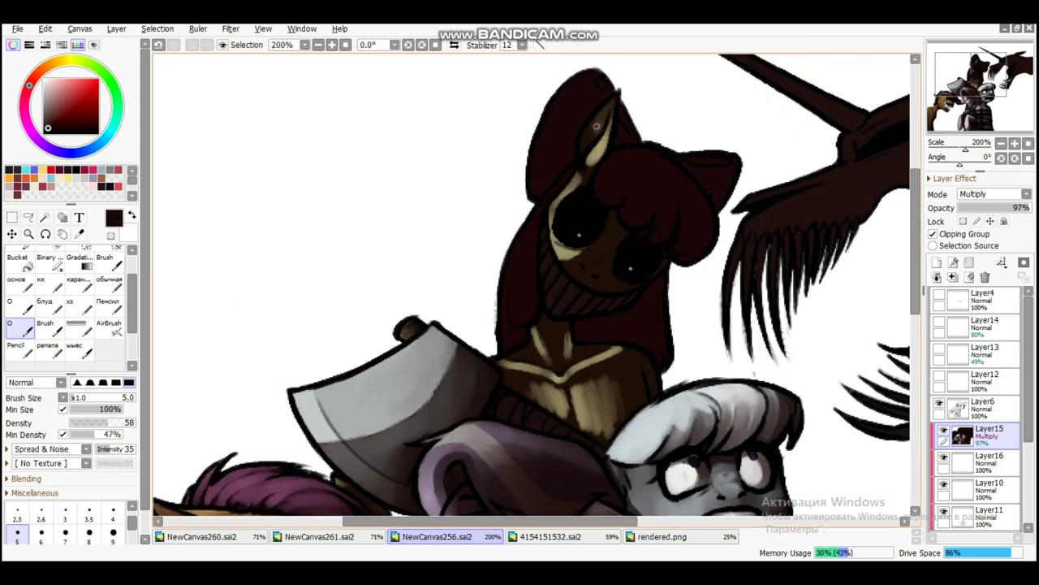
drag(558, 252, 549, 232)
key(bracketright)
key(bracketright)
key(bracketright)
key(bracketright)
key(bracketright)
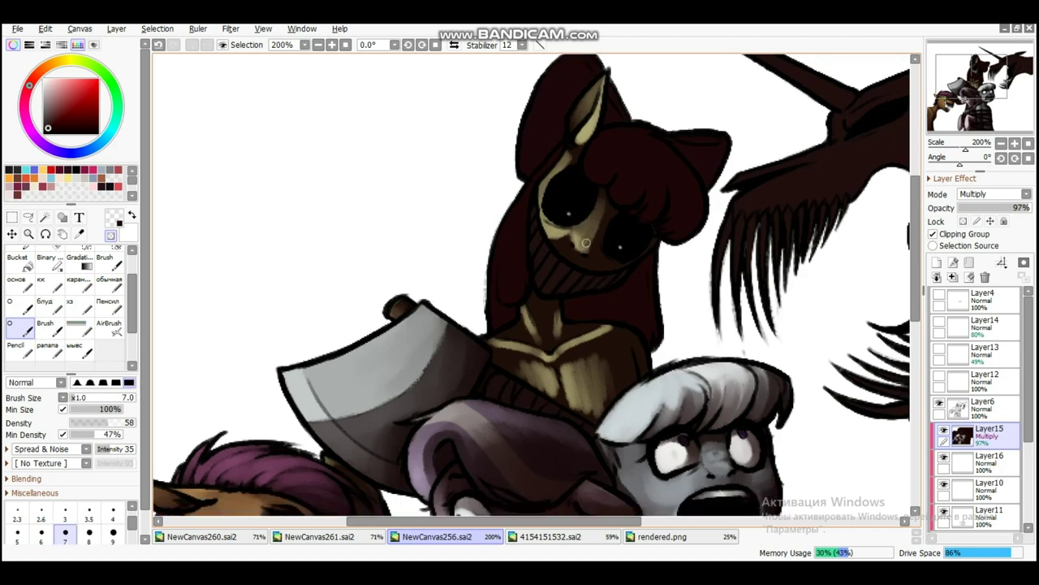
scroll(573, 257, up, 2)
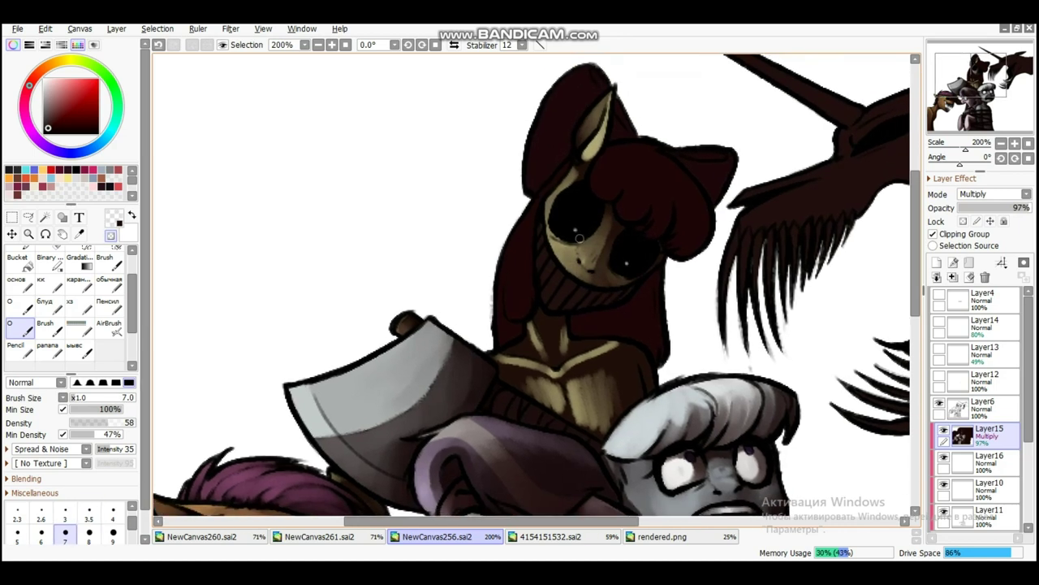
Broaden the light across the red-haired monster's chest and neck with a size 10 brush
scroll(581, 136, down, 4)
key(bracketright)
key(minus)
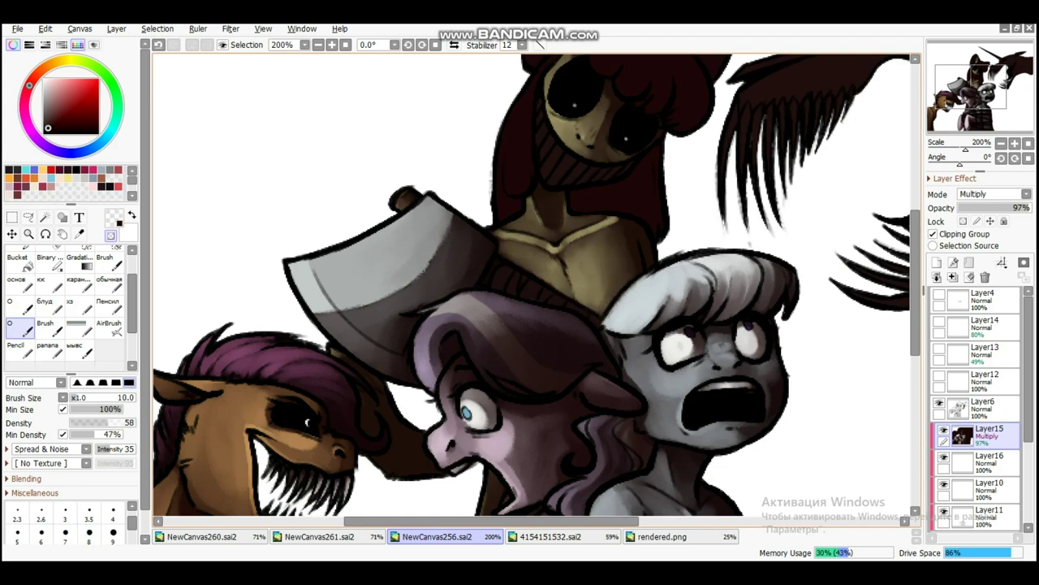
Lift light on the red-haired monster's grinning teeth with a size 6 brush
scroll(581, 294, up, 2)
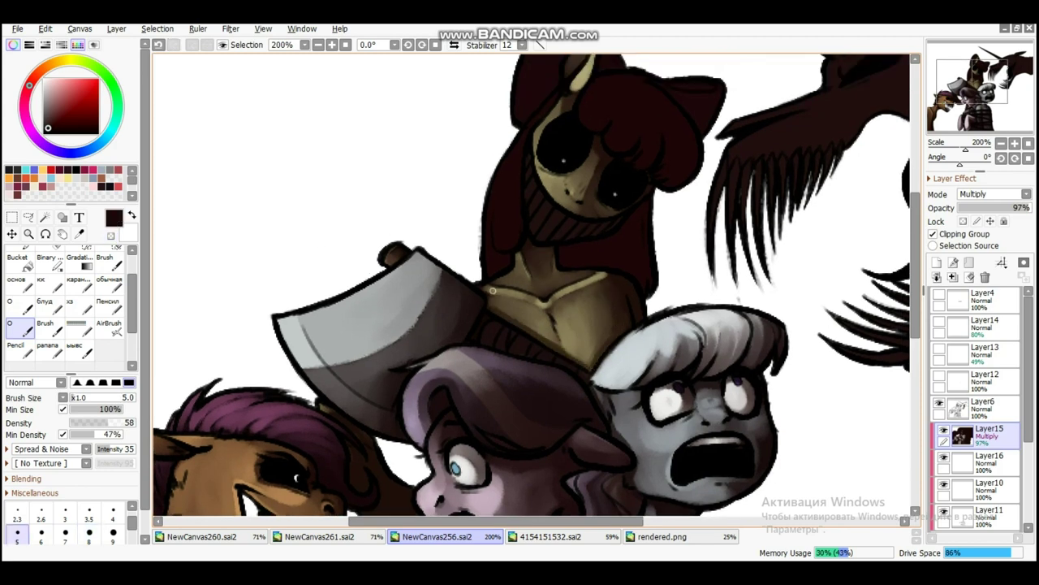
key(bracketright)
scroll(519, 340, up, 3)
drag(527, 232, 543, 277)
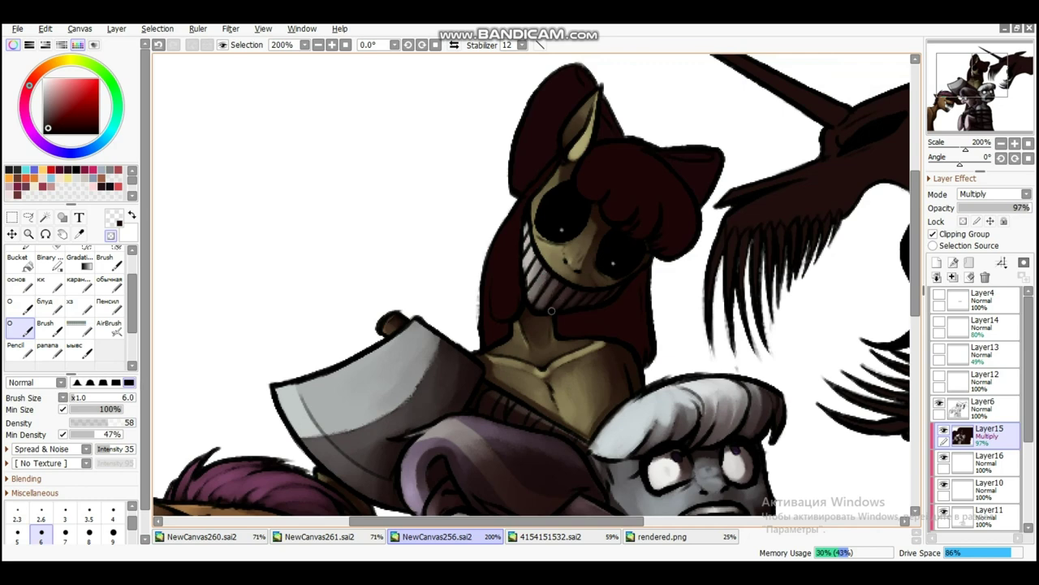
Lift light in strands across the red-haired monster's fringe and side hair with a size 7 brush
scroll(543, 273, up, 1)
key(minus)
key(bracketright)
key(bracketright)
key(bracketright)
key(bracketright)
key(bracketright)
drag(513, 223, 477, 348)
scroll(495, 316, up, 4)
key(h)
mouse_move(512, 254)
mouse_down()
mouse_move(487, 284)
mouse_move(447, 271)
mouse_up()
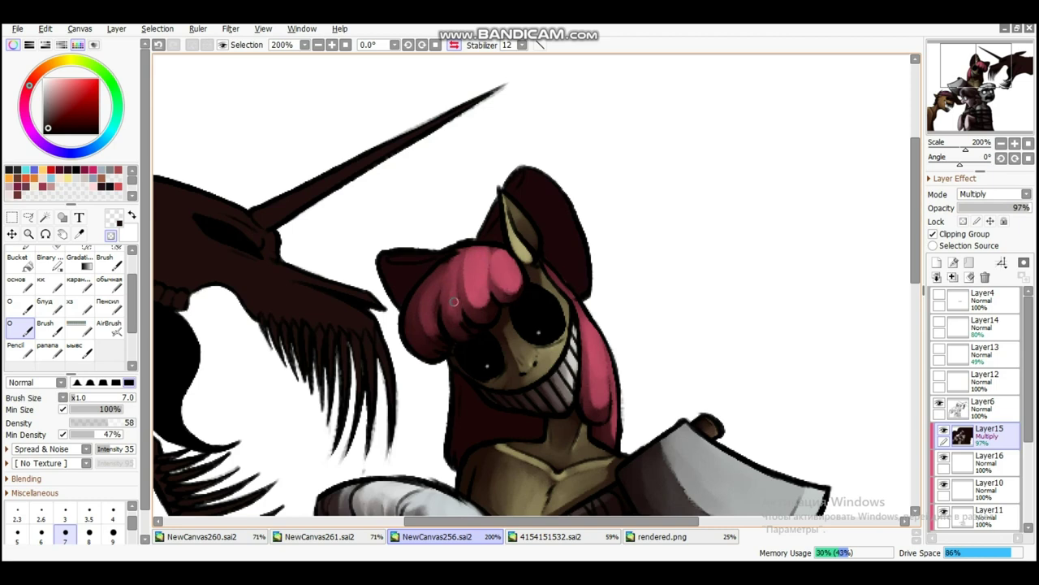
Lift light on the loops of the red-haired monster's bow with a size 7 brush
scroll(445, 276, up, 2)
key(h)
mouse_move(504, 170)
mouse_down()
mouse_move(519, 244)
mouse_move(534, 197)
mouse_up()
scroll(568, 244, up, 3)
scroll(642, 329, down, 5)
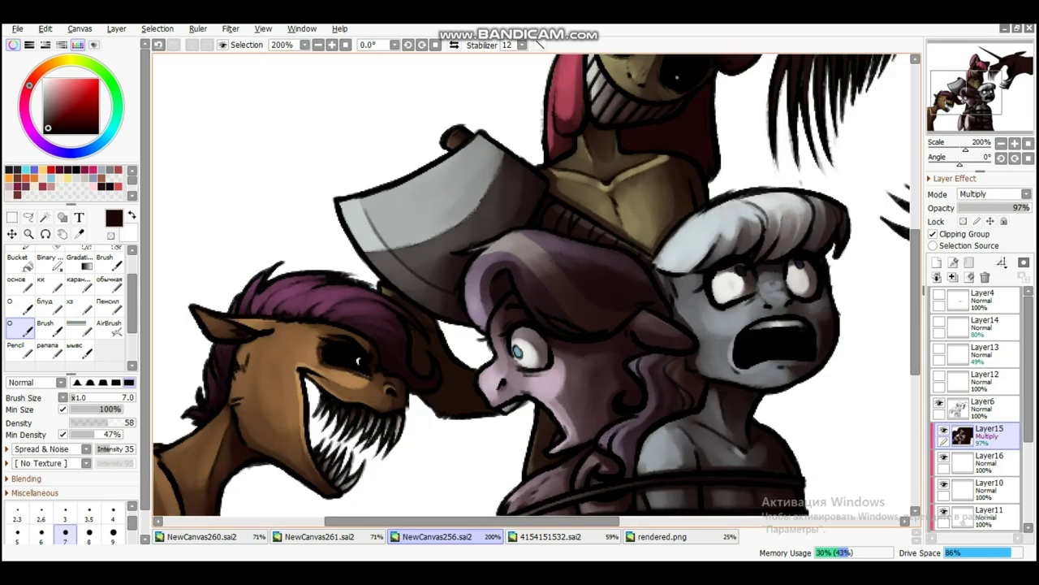
Lift light on the horned monster's upper fangs and along its snout with brush sizes 3 and 8
scroll(489, 315, up, 4)
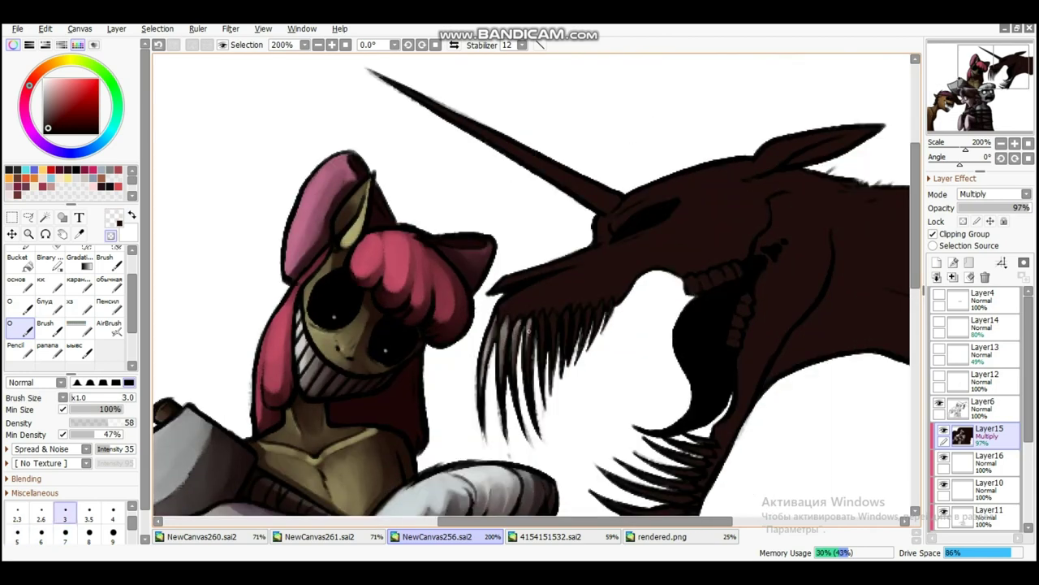
key(])
key(])
key(])
key(])
mouse_move(512, 304)
mouse_down()
mouse_move(580, 276)
mouse_move(603, 290)
mouse_move(696, 214)
mouse_up()
drag(592, 276, 541, 264)
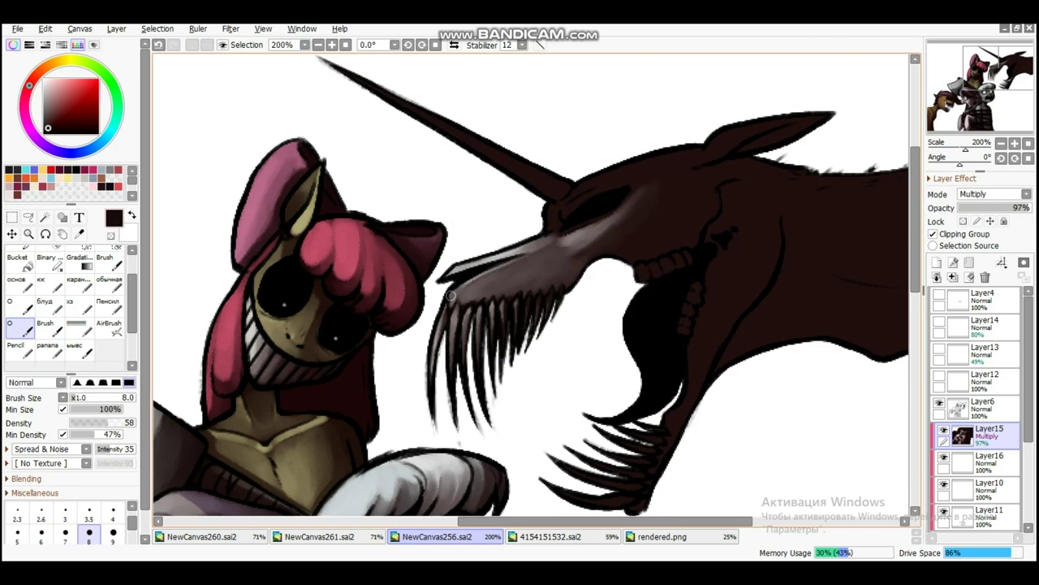
Lift light along the horned monster's horn and brow with a size 5 brush
scroll(521, 282, up, 2)
key([)
key([)
key(h)
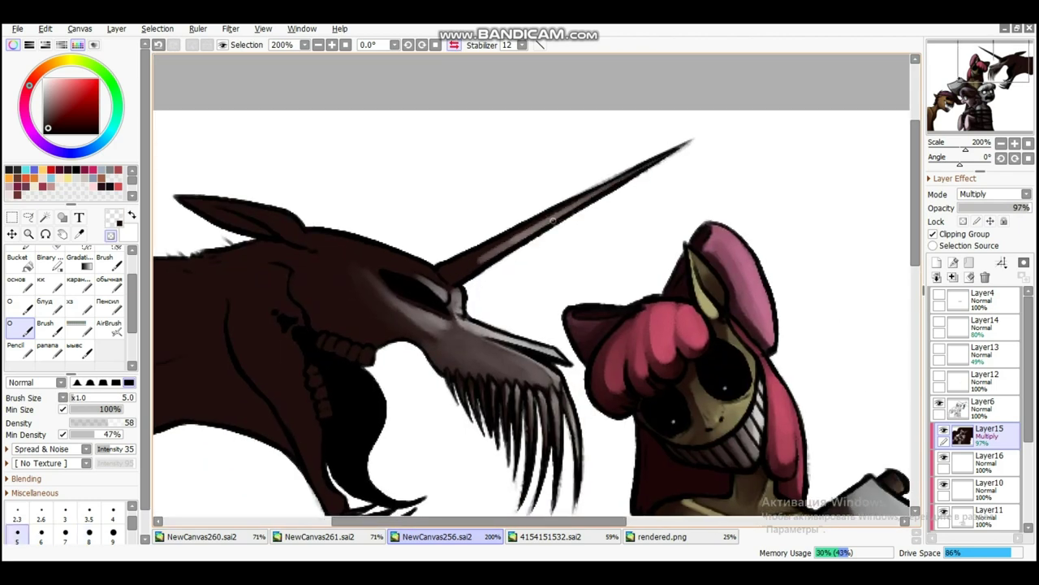
key(h)
scroll(513, 284, down, 3)
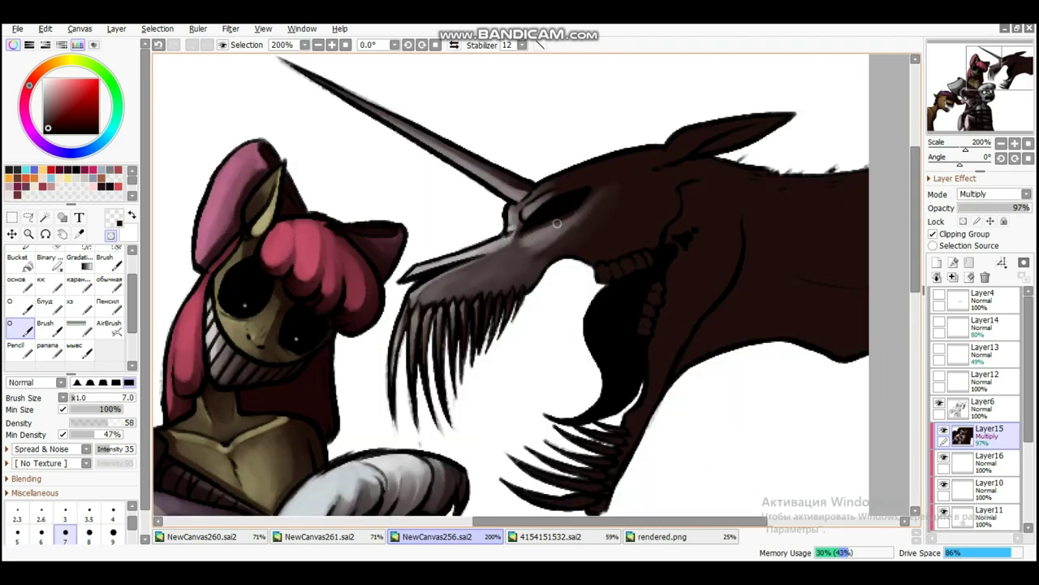
Lift light around the horned monster's eye socket and across its cheekbone with brush sizes 7 and 12
key(])
key(])
drag(581, 237, 642, 199)
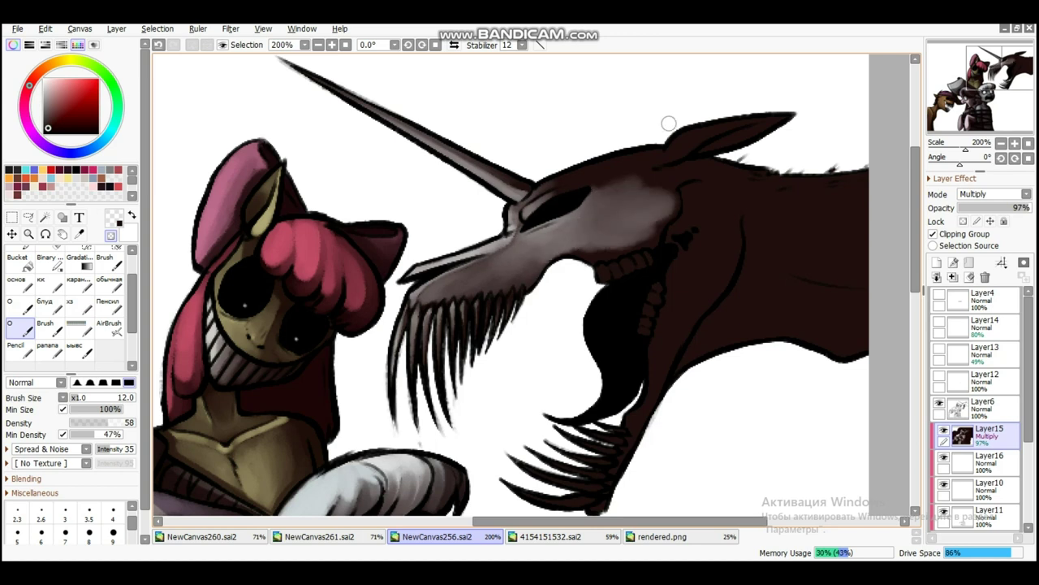
mouse_move(568, 191)
mouse_down()
mouse_move(626, 190)
mouse_move(593, 248)
mouse_move(543, 241)
mouse_move(588, 214)
mouse_up()
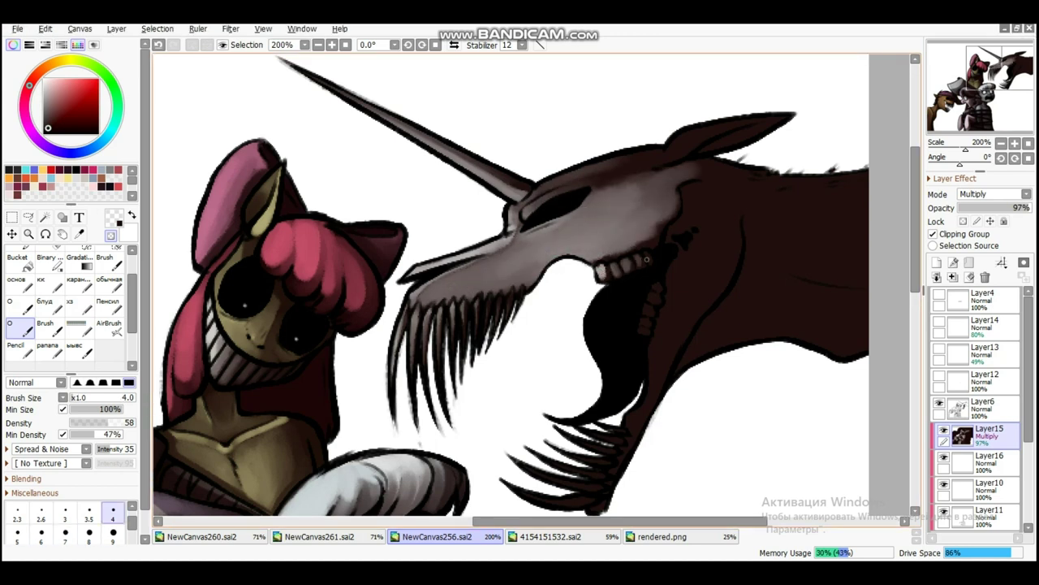
Lift light on the horned monster's back teeth and lower fangs with a size 4 brush
drag(641, 262, 626, 247)
scroll(638, 268, down, 3)
key(h)
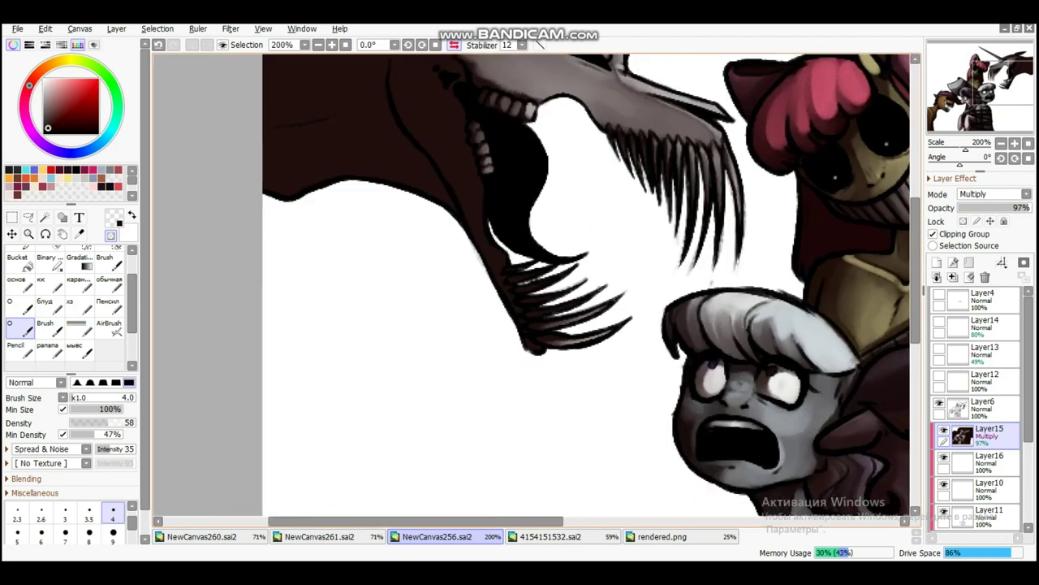
Lift light along the horned monster's lower jawbone with a size 7 brush
scroll(502, 291, up, 1)
key(bracketright)
key(bracketright)
key(bracketright)
key(h)
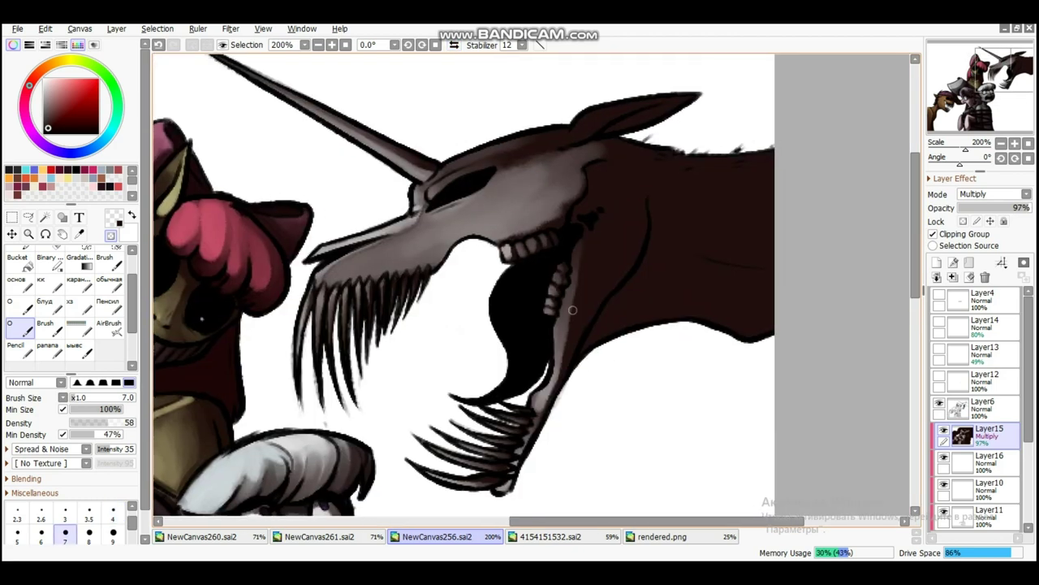
Broaden the light over the horned monster's cheek behind the jaw with a larger brush
key(bracketright)
key(bracketright)
key(bracketright)
key(bracketright)
key(bracketright)
key(bracketright)
key(bracketright)
key(bracketright)
key(bracketright)
mouse_move(562, 279)
mouse_down()
mouse_move(629, 249)
mouse_move(595, 206)
mouse_up()
Refine the light around the horned monster's jaw hinge with a size 6 brush
key(bracketleft)
key(bracketleft)
key(bracketleft)
key(bracketleft)
scroll(590, 249, up, 1)
scroll(593, 255, down, 1)
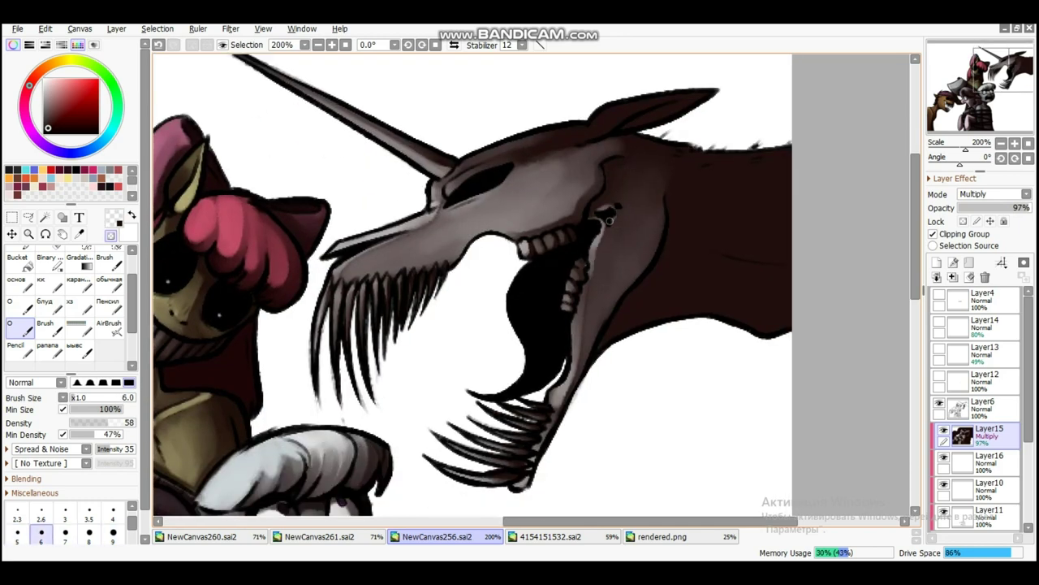
Lift light over the horned monster's skull top and ear with brush sizes 9 and 6
scroll(613, 212, up, 1)
key(bracketright)
key(bracketright)
key(bracketright)
mouse_move(594, 165)
mouse_down()
mouse_move(678, 154)
mouse_move(629, 162)
mouse_up()
key(bracketleft)
key(bracketleft)
key(bracketleft)
scroll(517, 257, down, 1)
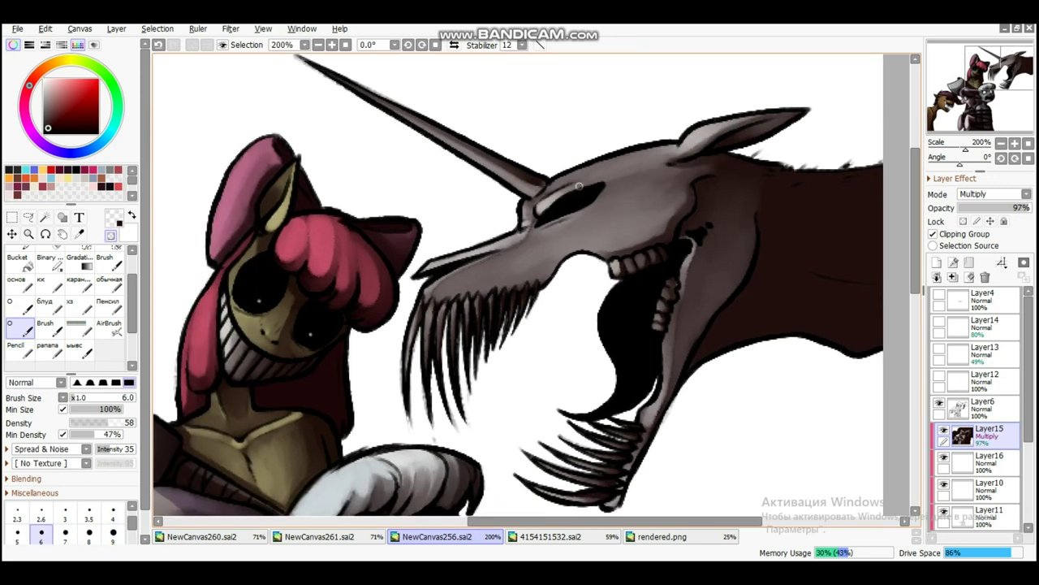
Lift broad light along the horned monster's neck with a size 20 brush
scroll(599, 186, up, 1)
key(bracketright)
key(bracketright)
key(bracketright)
key(bracketright)
key(bracketright)
key(bracketright)
key(bracketright)
key(bracketright)
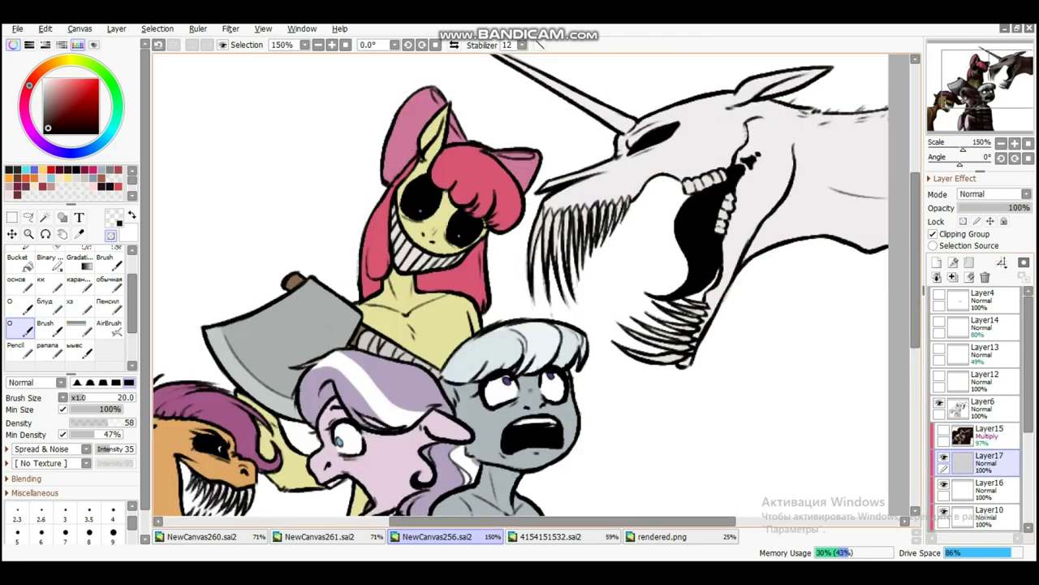
Airbrush dark red over the horned monster's teeth and block in blood along its jaws on Multiply layer Layer18
click(109, 280)
drag(527, 210, 537, 222)
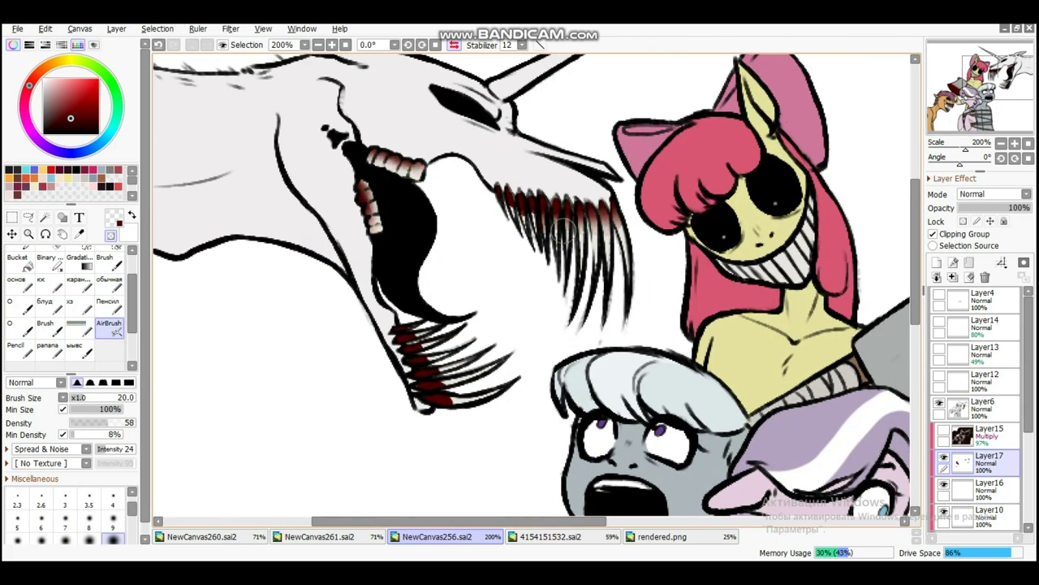
drag(561, 231, 539, 254)
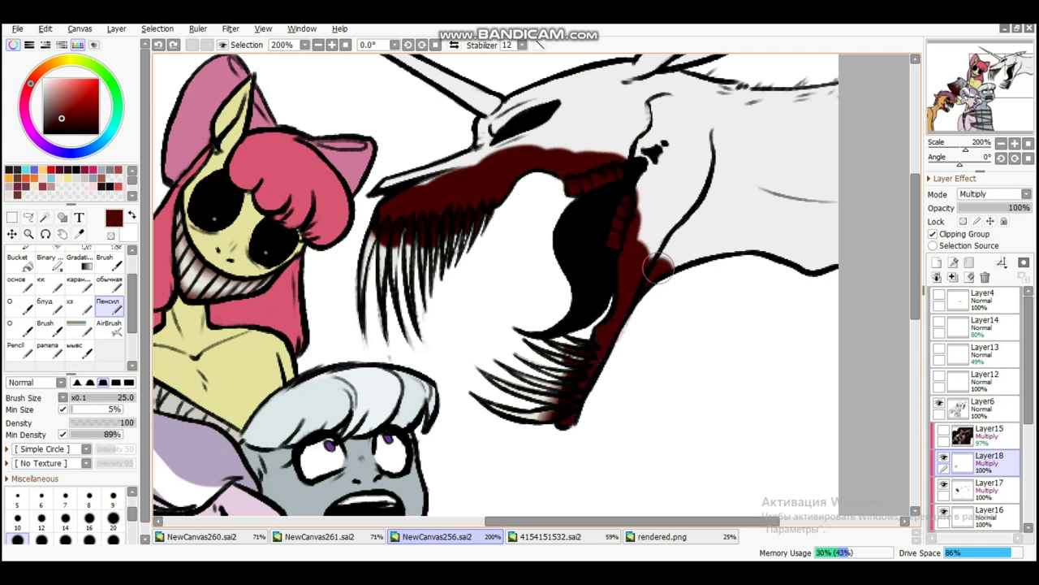
Streak and break up the blood along the horned monster's jaws and throat with a size 6 brush
click(18, 325)
mouse_move(415, 231)
mouse_down()
mouse_move(488, 179)
mouse_move(625, 150)
mouse_move(679, 230)
mouse_move(812, 252)
mouse_move(730, 260)
mouse_up()
click(42, 532)
drag(812, 256, 716, 245)
drag(825, 246, 731, 261)
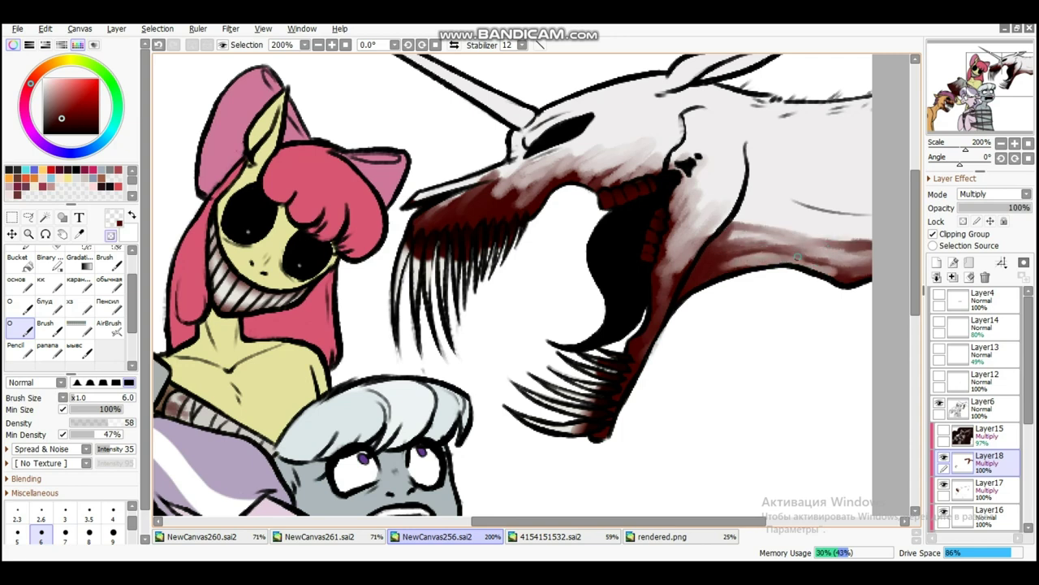
drag(853, 273, 708, 298)
scroll(718, 276, up, 1)
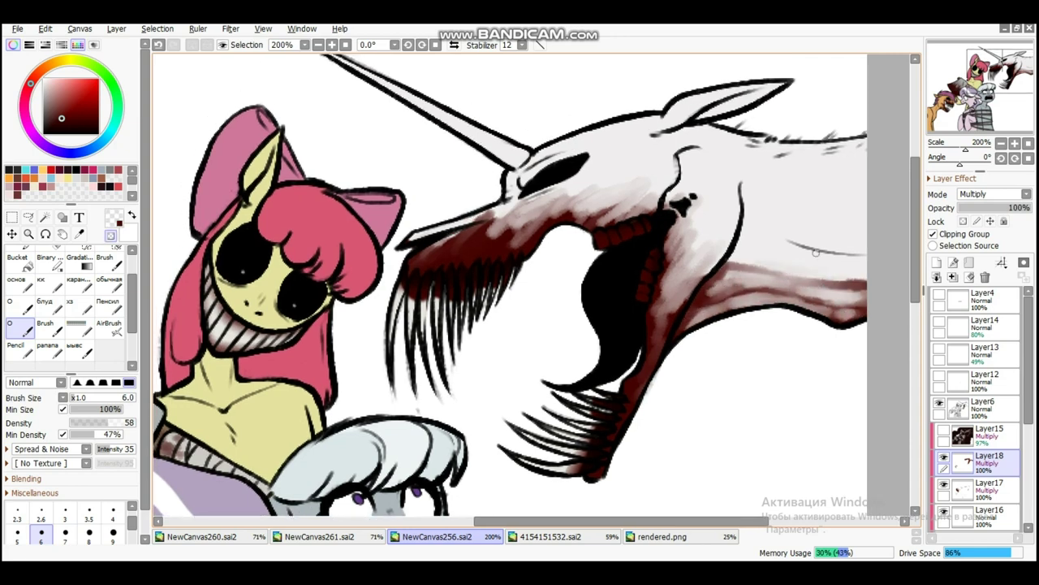
Fade the blood on the horned monster's throat with a size 9 airbrush
key(v)
drag(832, 284, 769, 299)
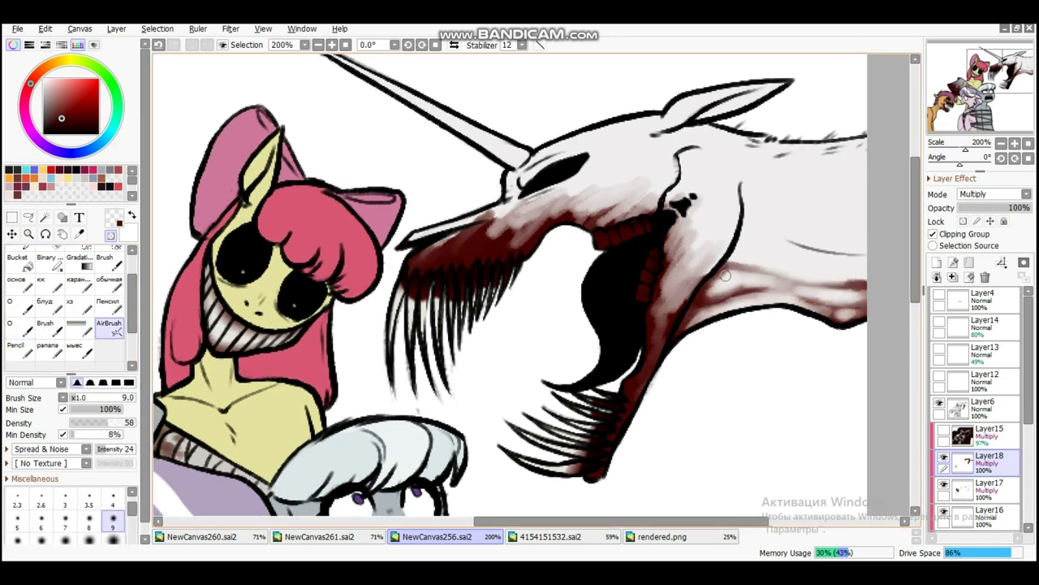
scroll(568, 285, up, 2)
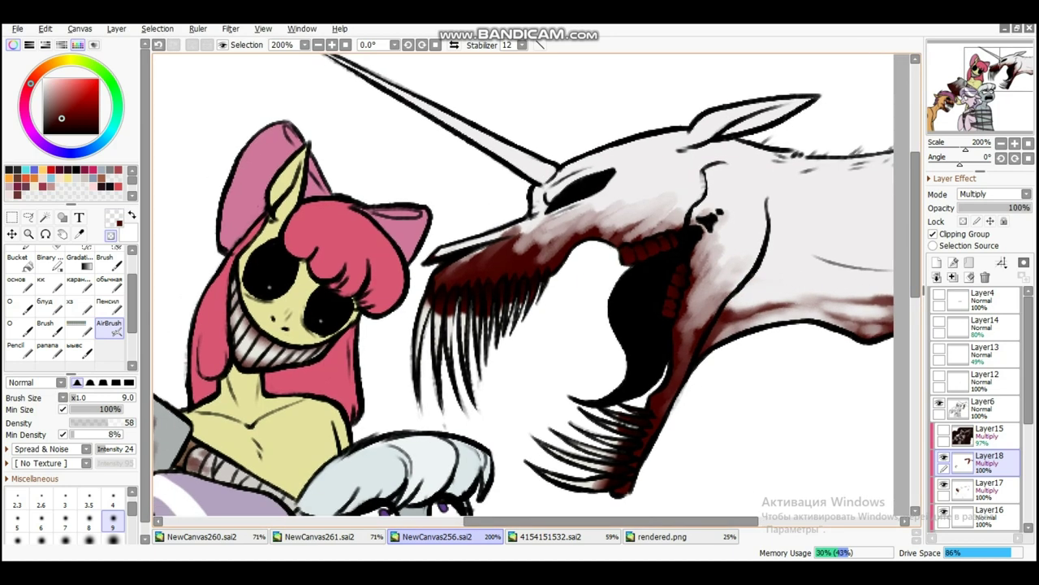
Paint extra dark red blood streaks over the horned monster's snout and cheek with a size 6 brush
key(b)
mouse_move(438, 277)
mouse_down()
mouse_move(642, 219)
mouse_move(699, 268)
mouse_move(714, 300)
mouse_up()
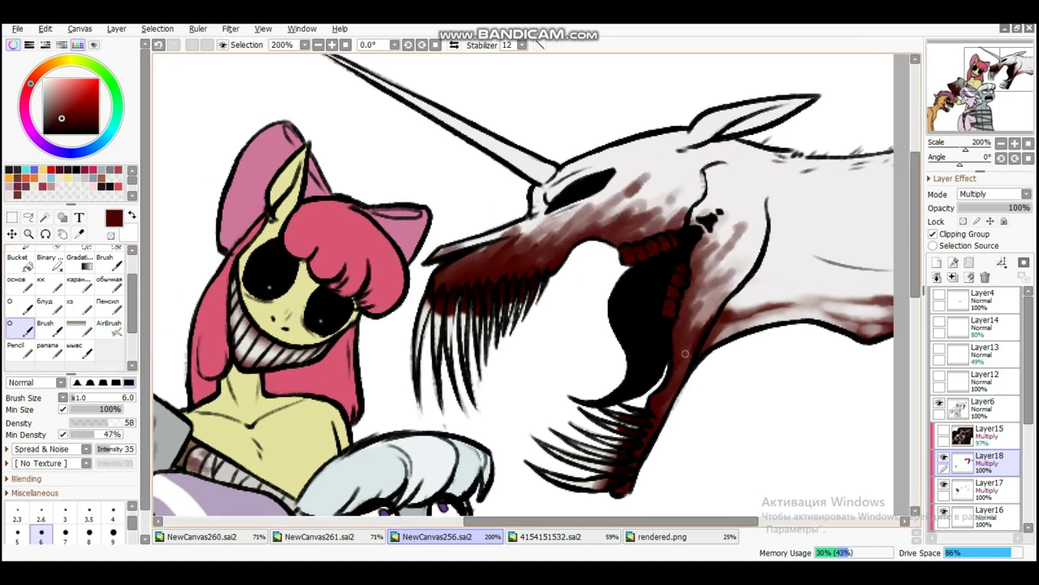
scroll(558, 247, up, 2)
Darken the blood above the horned monster's upper fangs with a near-black size 50 airbrush
scroll(558, 247, down, 1)
key(v)
drag(503, 309, 538, 290)
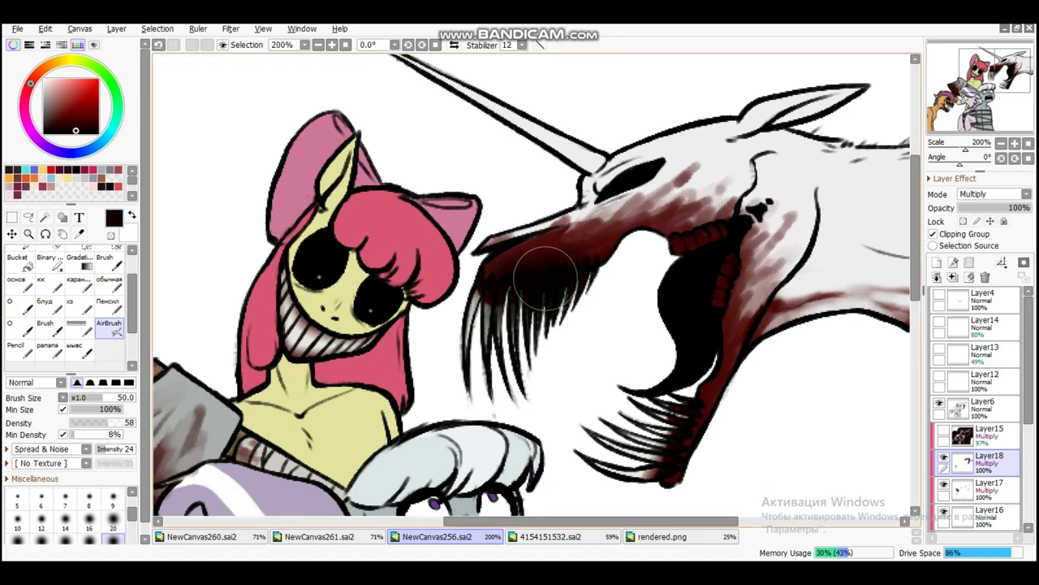
Set Layer18's opacity to 64% and clear the blood from the horned monster's teeth with a size 35 brush
click(108, 280)
drag(1030, 208, 1006, 208)
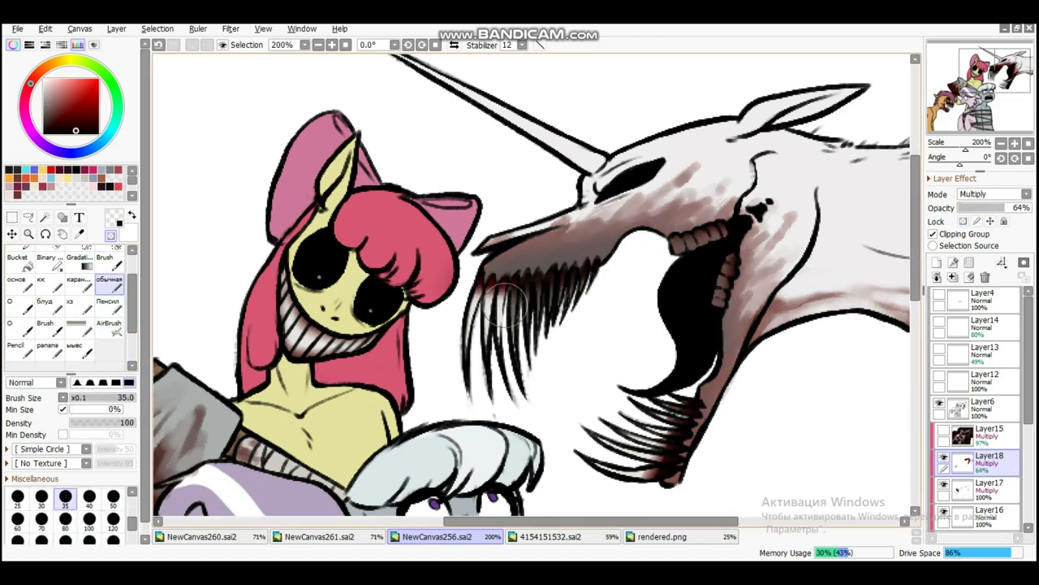
drag(590, 279, 518, 213)
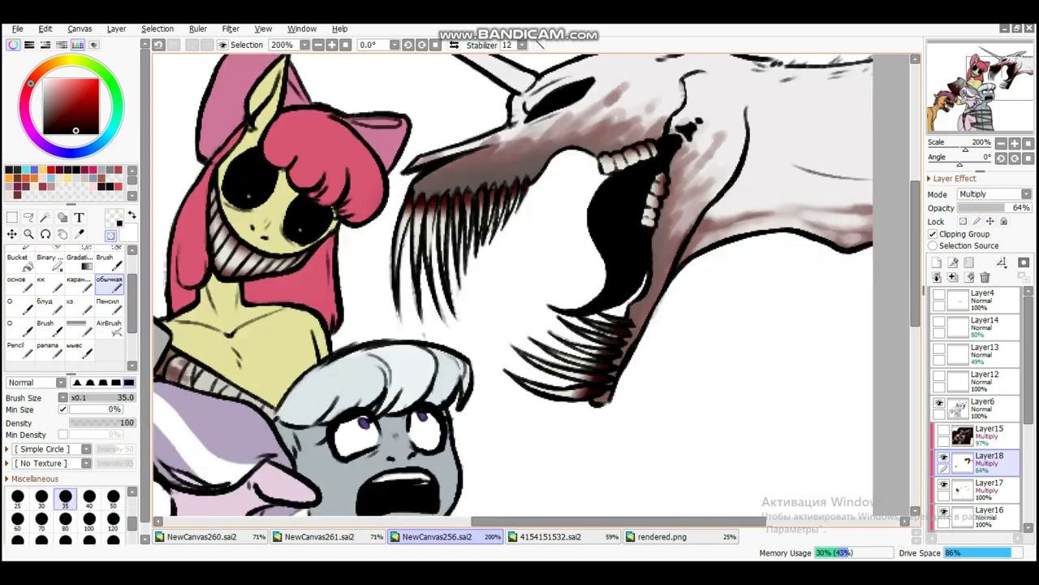
Undo the last stroke and rework the blood around the horned monster's mouth on Layer18
key(ctrl+z)
mouse_move(536, 362)
mouse_down()
mouse_move(674, 382)
mouse_move(592, 319)
mouse_move(660, 361)
mouse_up()
key(minus)
key(b)
mouse_move(601, 235)
mouse_down()
mouse_move(736, 184)
mouse_move(752, 87)
mouse_up()
drag(601, 268, 763, 168)
key(v)
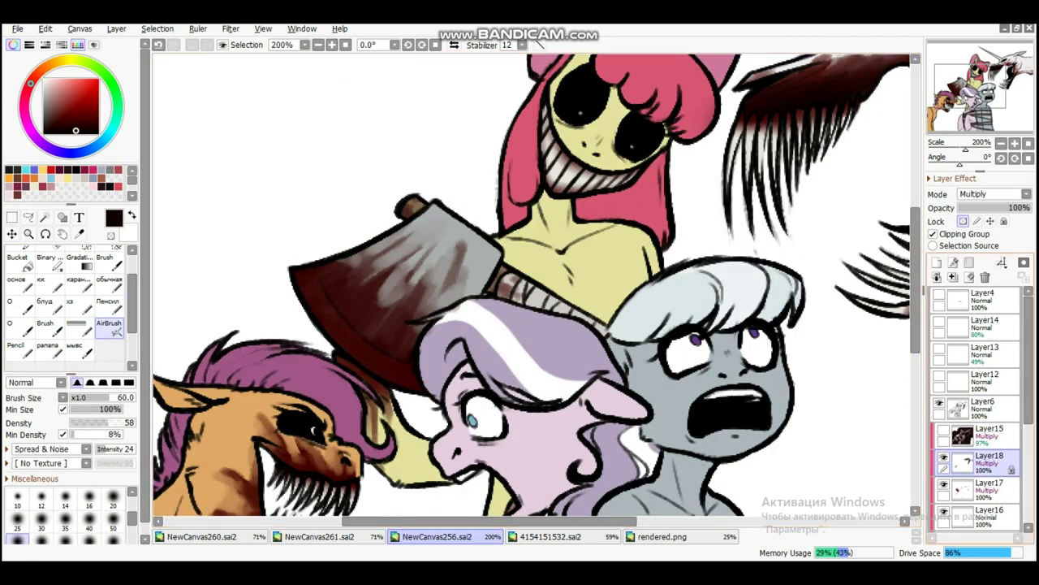
Lock Layer17's transparency and darken its blood stains with a near-black airbrush
click(944, 460)
click(987, 487)
key(bracketleft)
key(bracketleft)
mouse_move(398, 375)
mouse_down()
mouse_move(321, 436)
mouse_move(434, 74)
mouse_up()
Paint dark shading over the orange monster's bloodied mouth on Multiply layer Layer15 with a size 35 brush
key(b)
drag(455, 203, 414, 317)
click(110, 280)
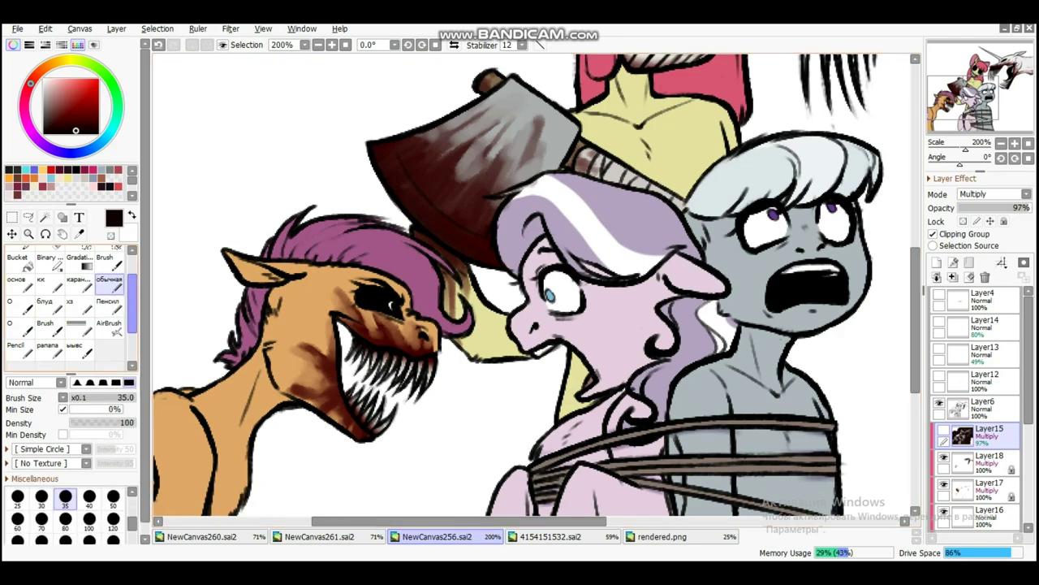
drag(357, 341, 348, 367)
drag(463, 304, 388, 336)
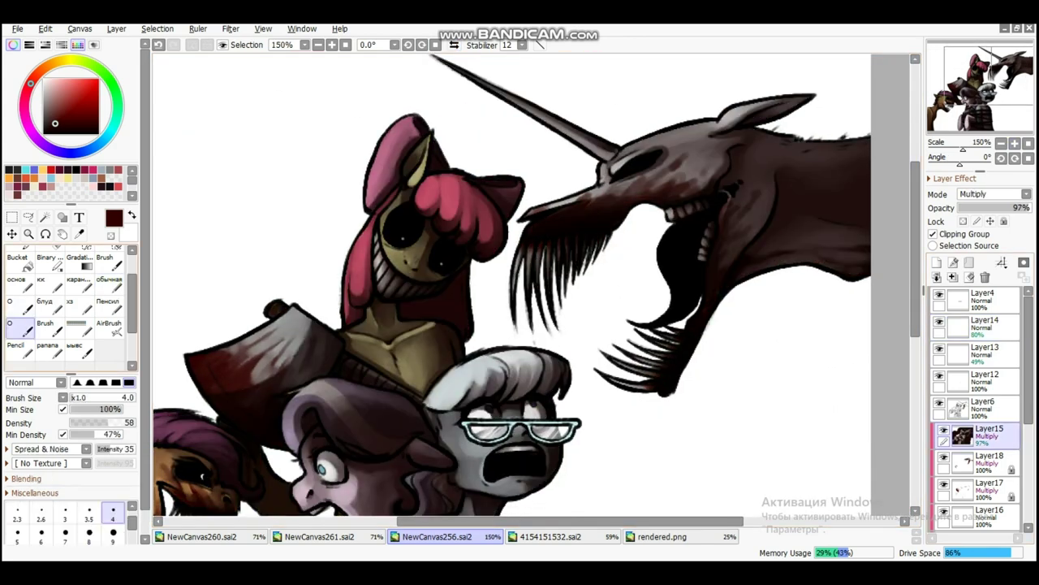
Lift brighter light along the horned monster's horn, ear and head with brush sizes 7 and 9
key(e)
key(bracketleft)
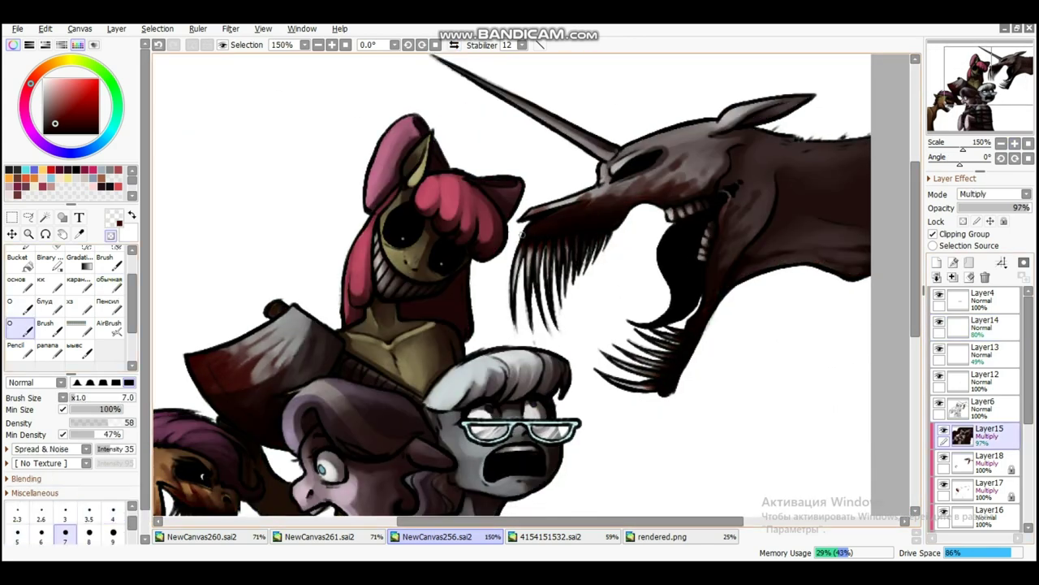
key(h)
key(h)
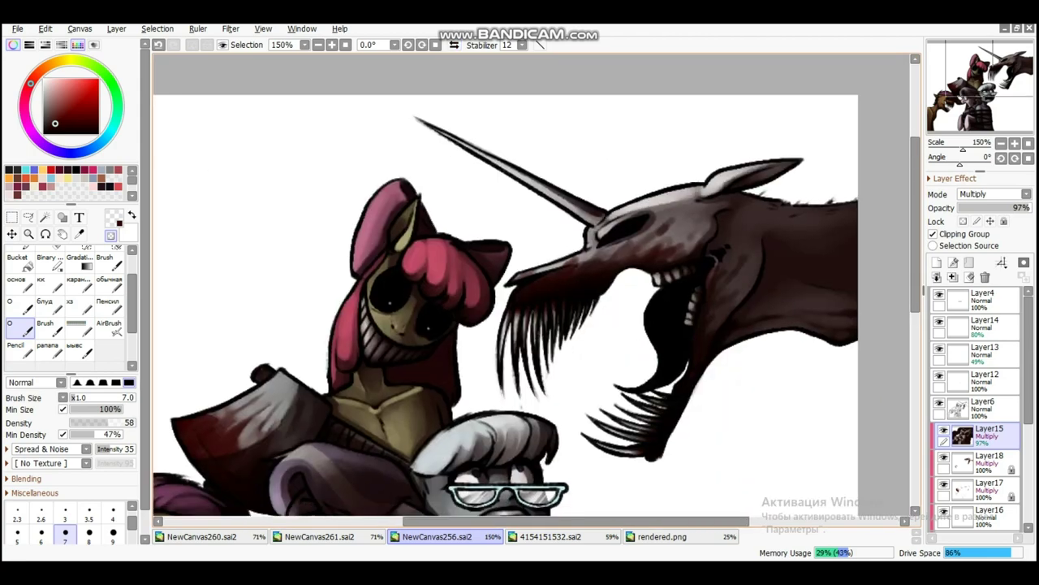
key(bracketright)
key(bracketright)
drag(763, 205, 787, 158)
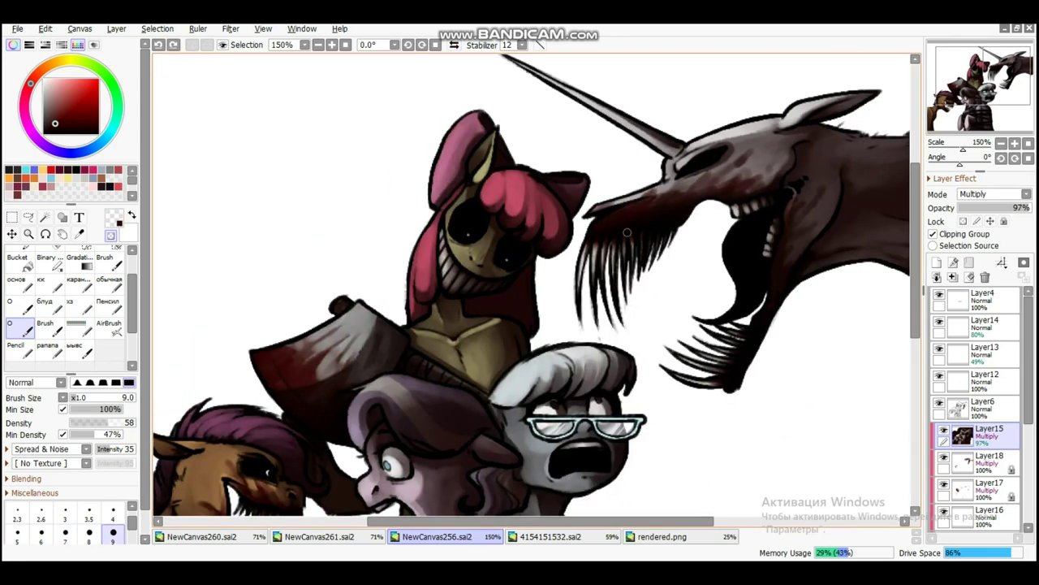
Create a new layer above Layer14 and sample the dark shading colour for the grey pony's glasses
key(h)
scroll(536, 284, down, 5)
scroll(536, 285, up, 2)
key(ctrl+shift+n)
scroll(465, 243, up, 2)
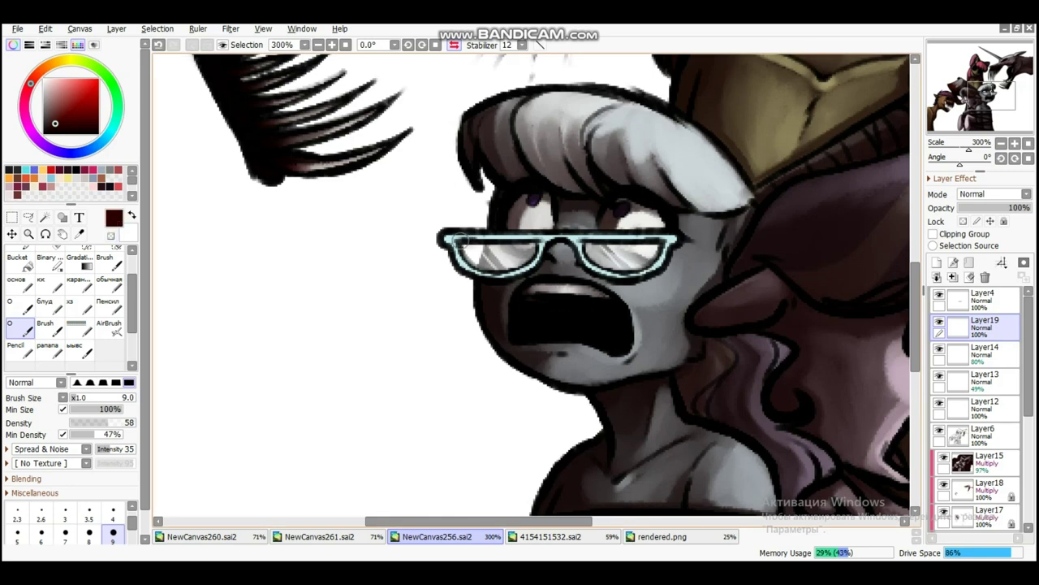
key(b)
ctrl+click(515, 315)
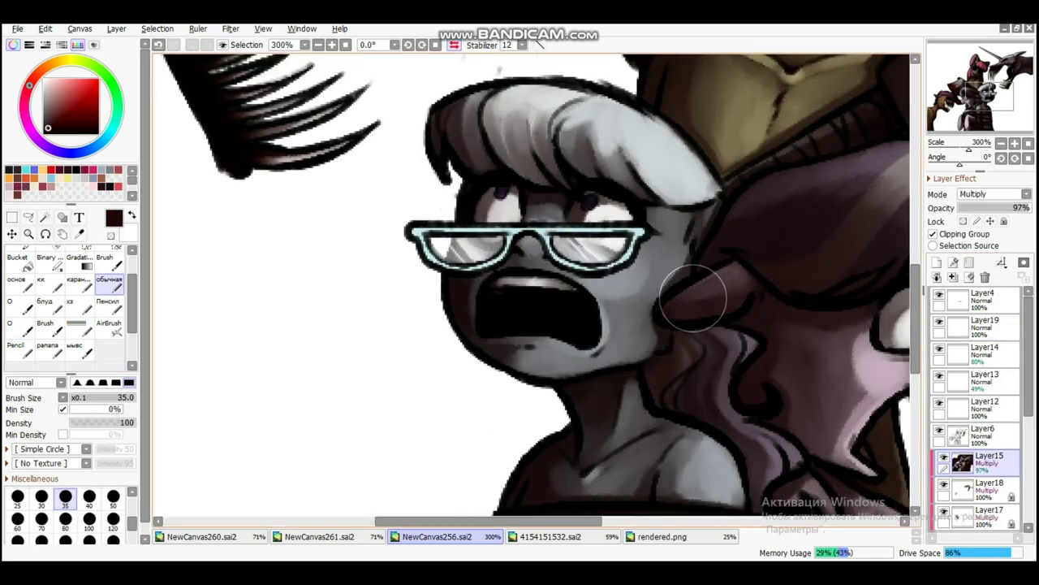
Paint the dark shading colour over the grey pony's glasses on Layer19 and set the layer to Multiply
click(985, 322)
mouse_move(407, 236)
mouse_down()
mouse_move(476, 266)
mouse_move(437, 225)
mouse_move(473, 248)
mouse_move(557, 252)
mouse_move(580, 230)
mouse_move(636, 236)
mouse_move(616, 249)
mouse_move(653, 235)
mouse_up()
click(995, 194)
click(982, 208)
Lift light on the glasses frame with a size 4 brush and set Layer19's opacity to 89%
click(16, 323)
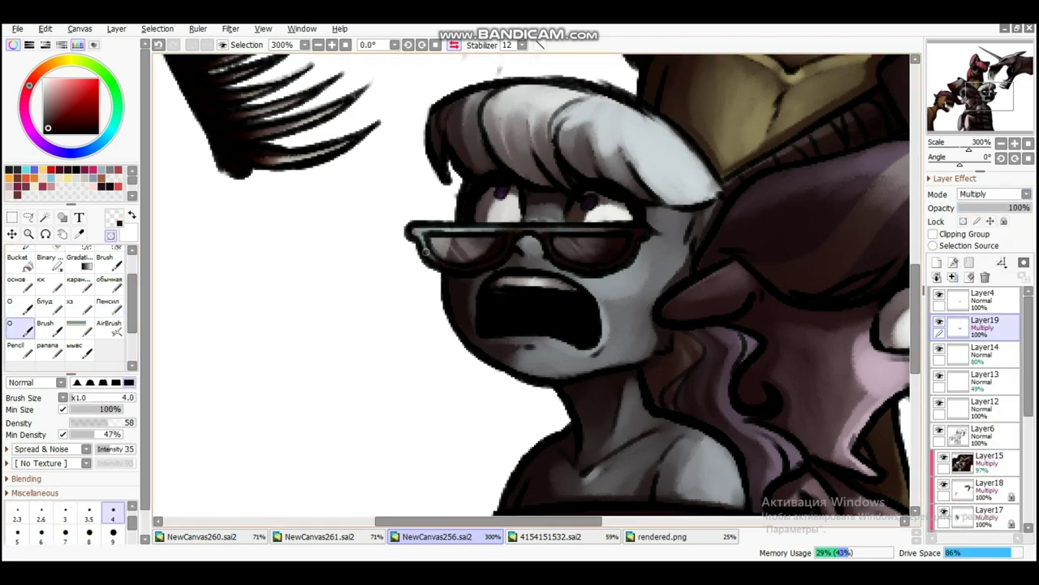
drag(1028, 208, 1020, 208)
Create a new layer above Layer15, set it to Multiply, and choose the обычная brush at size 35
scroll(536, 284, down, 2)
key(h)
click(936, 262)
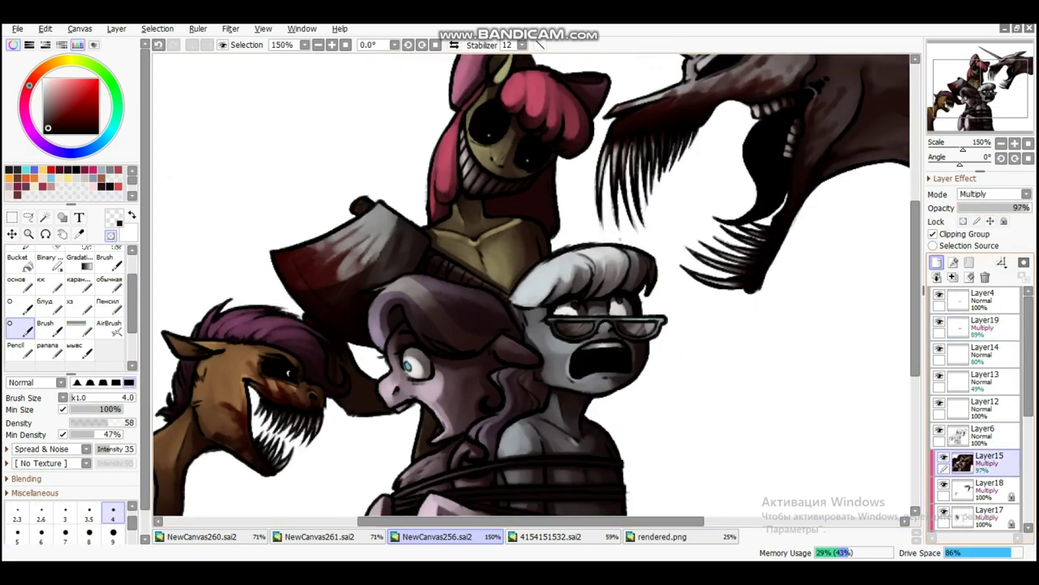
click(108, 281)
click(993, 194)
click(966, 222)
Paint dark shadow over the bow pony's neck and the shaded side of its face, and clip Layer20 to the layers below
drag(566, 198, 593, 246)
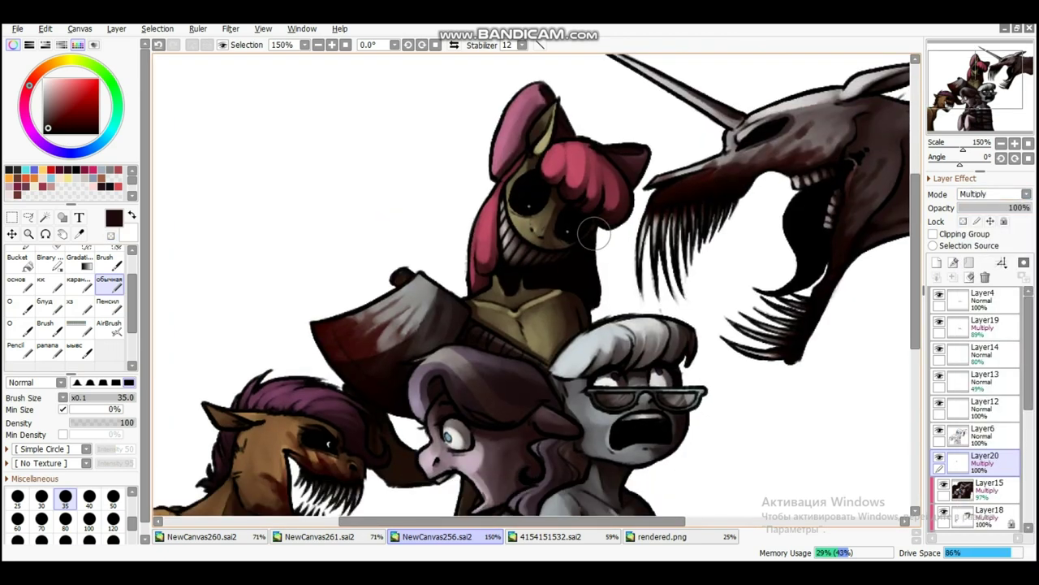
scroll(566, 232, right, 5)
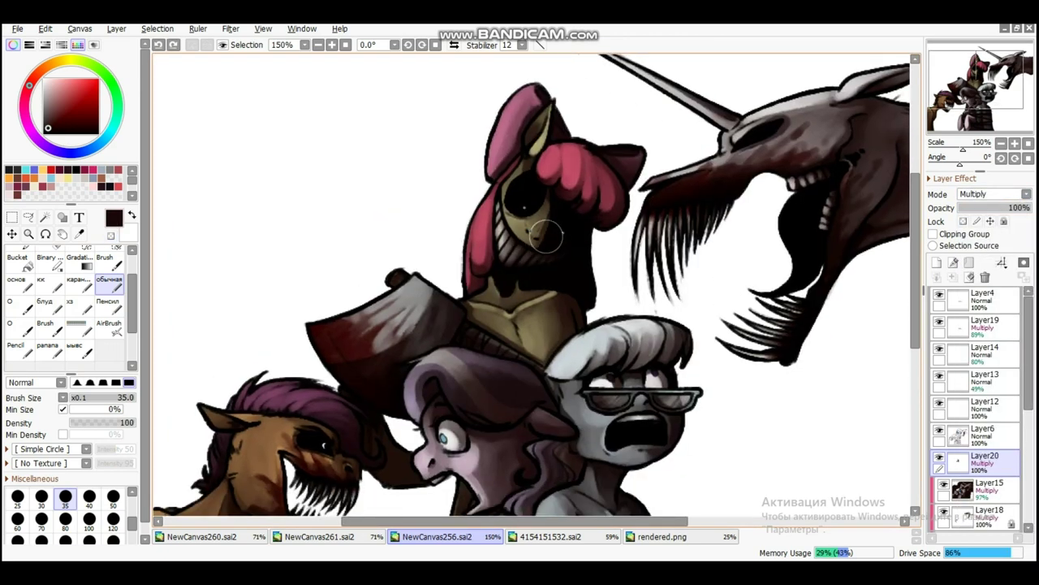
key(x)
key(ctrl+alt+g)
Paint dark shadow along the horned monster's lower jaw and on the arm behind the pink pony
scroll(765, 317, left, 3)
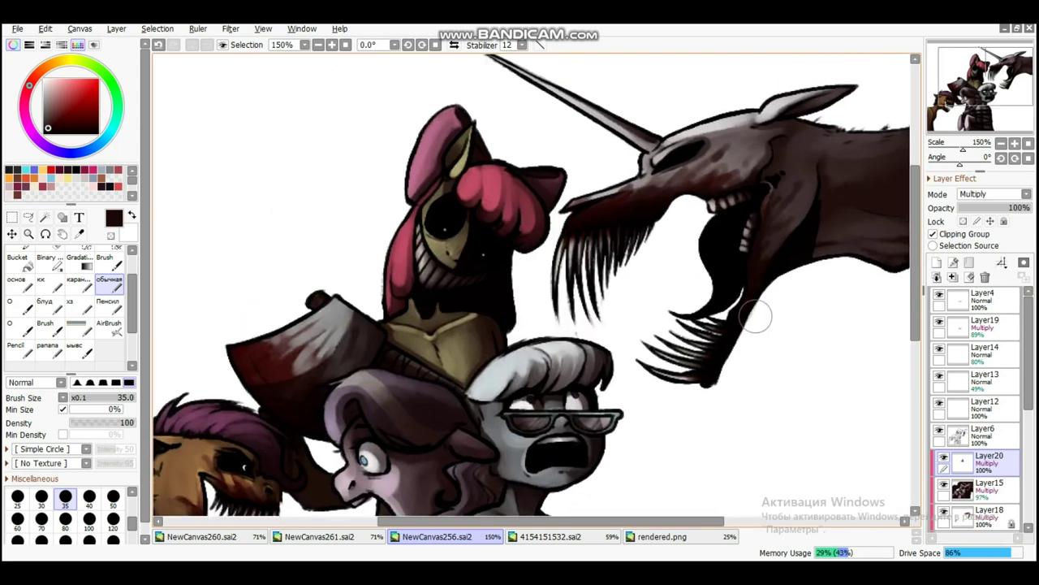
scroll(468, 121, down, 5)
scroll(467, 122, left, 3)
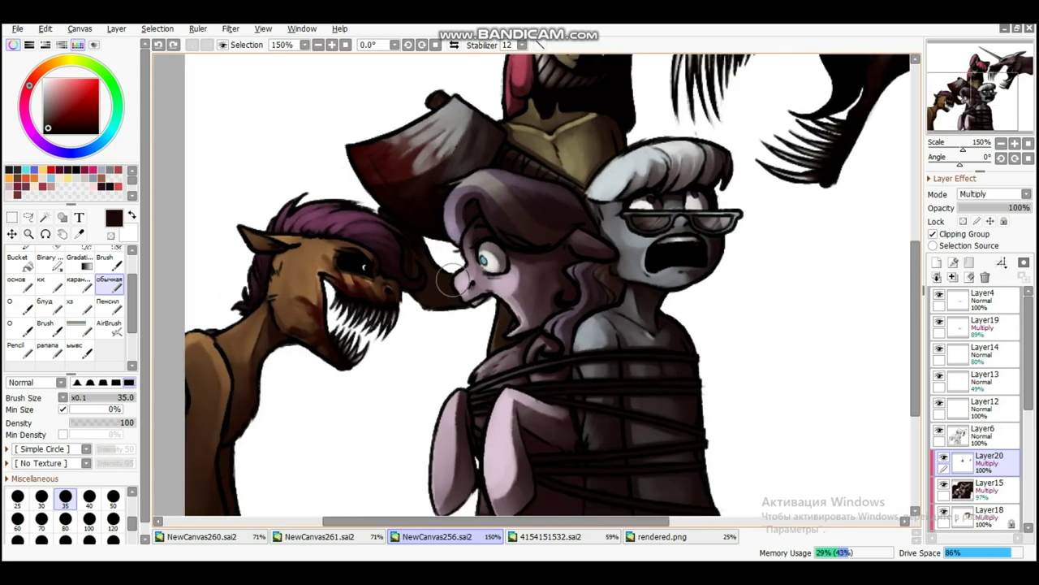
scroll(501, 318, down, 1)
scroll(501, 318, right, 1)
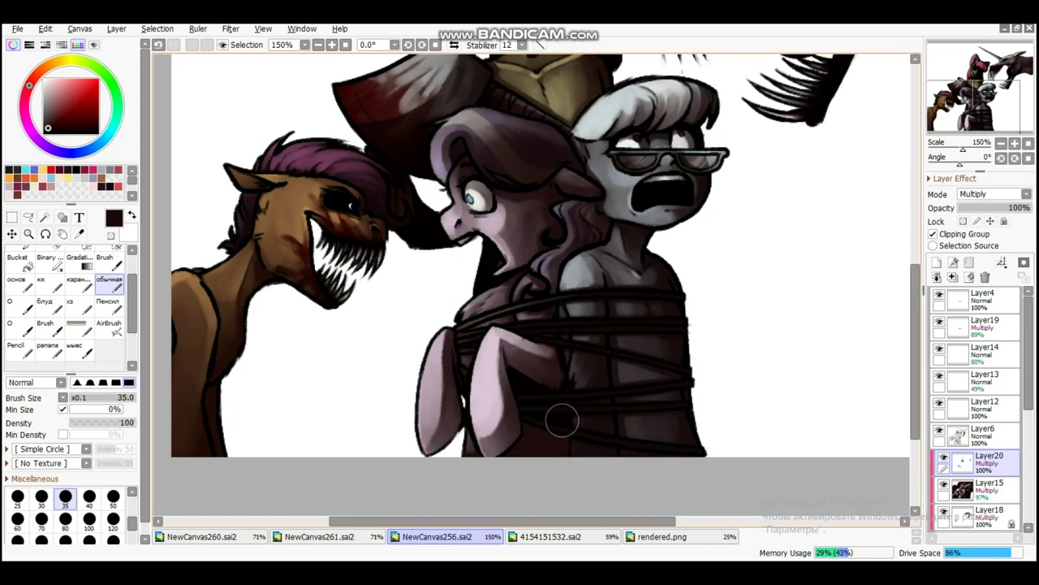
Paint dark shadow on the grey pony's neck and on the bound bodies around the pink pony's front legs
key(h)
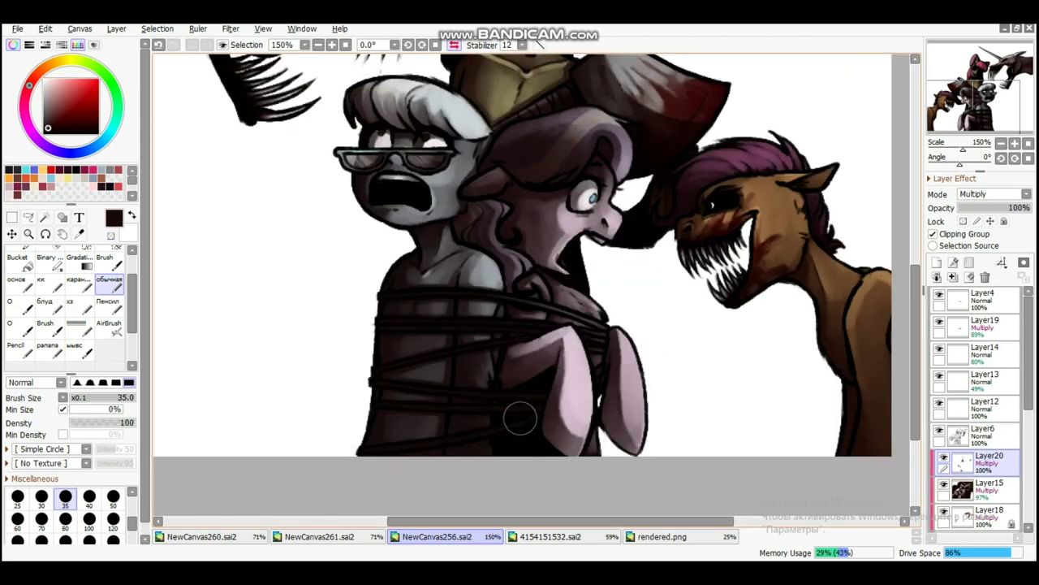
scroll(585, 284, left, 2)
scroll(438, 300, up, 2)
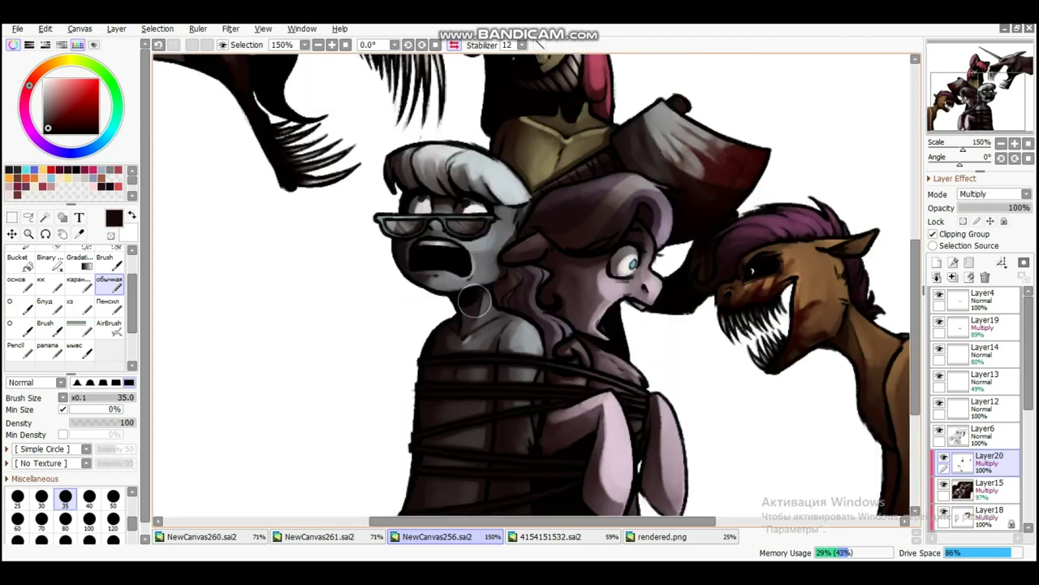
scroll(639, 218, down, 2)
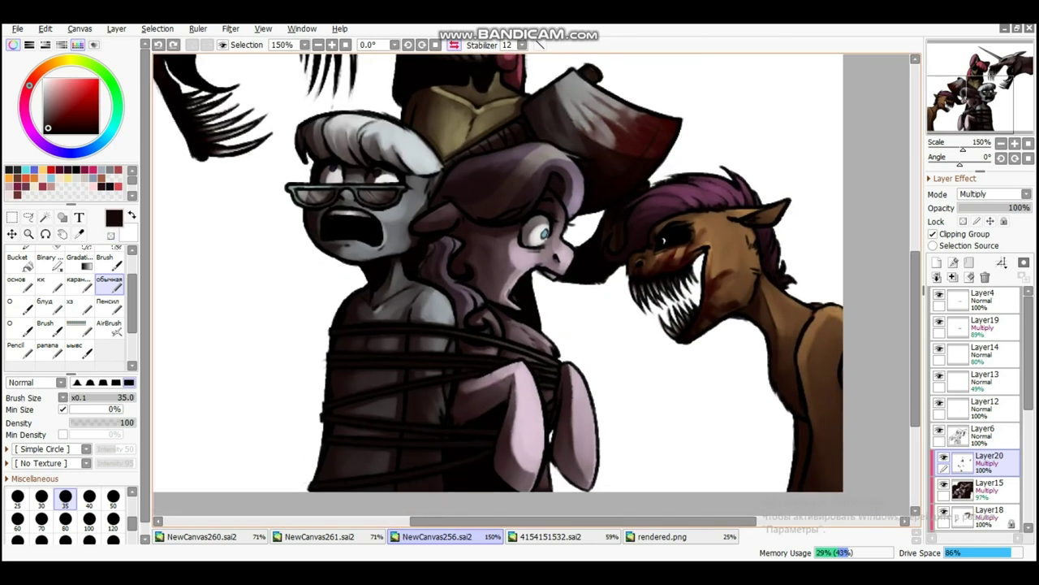
scroll(634, 259, right, 2)
Refine Layer20's shadows with the O brush at sizes 10 and 12, and set the layer's opacity to 92%
key(b)
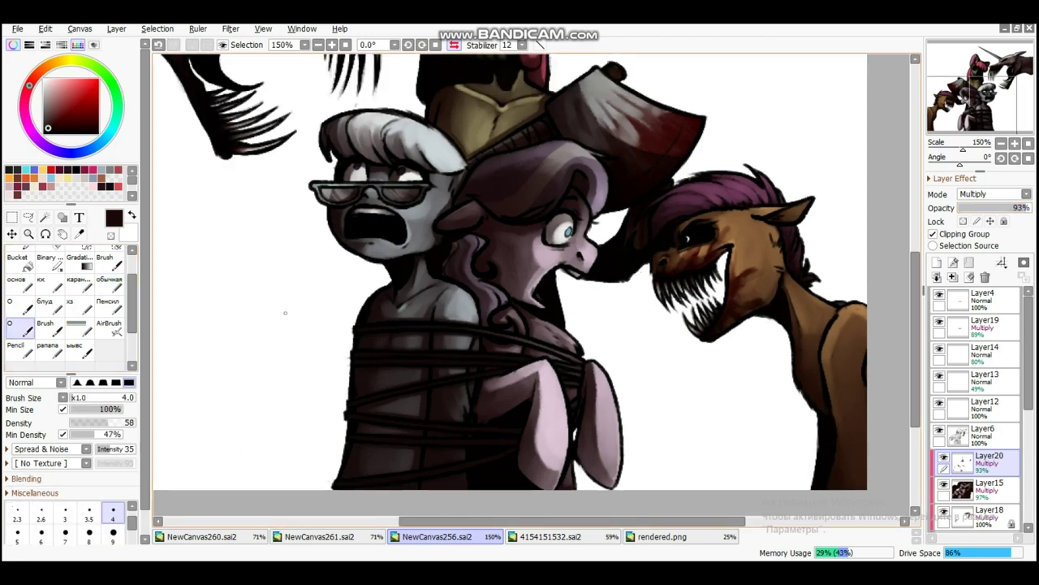
scroll(458, 395, down, 1)
scroll(458, 395, right, 2)
scroll(598, 328, up, 9)
scroll(599, 328, left, 5)
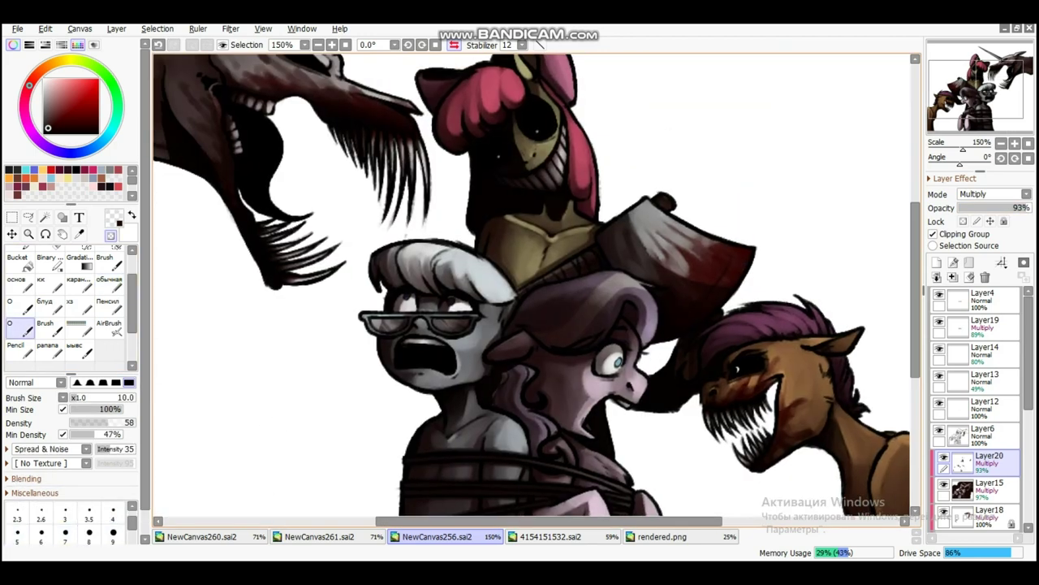
click(1024, 208)
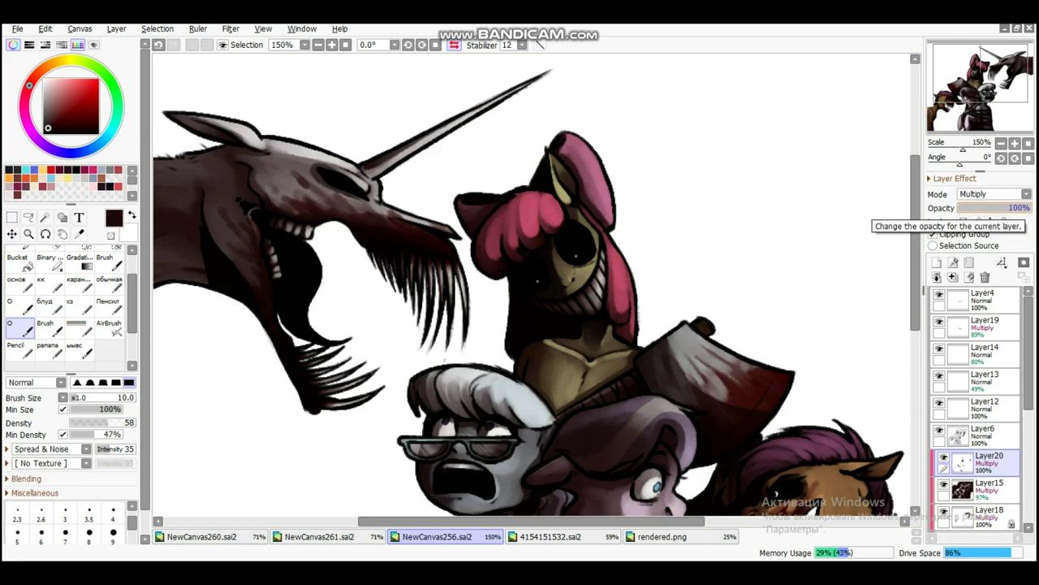
key(h)
key(bracketright)
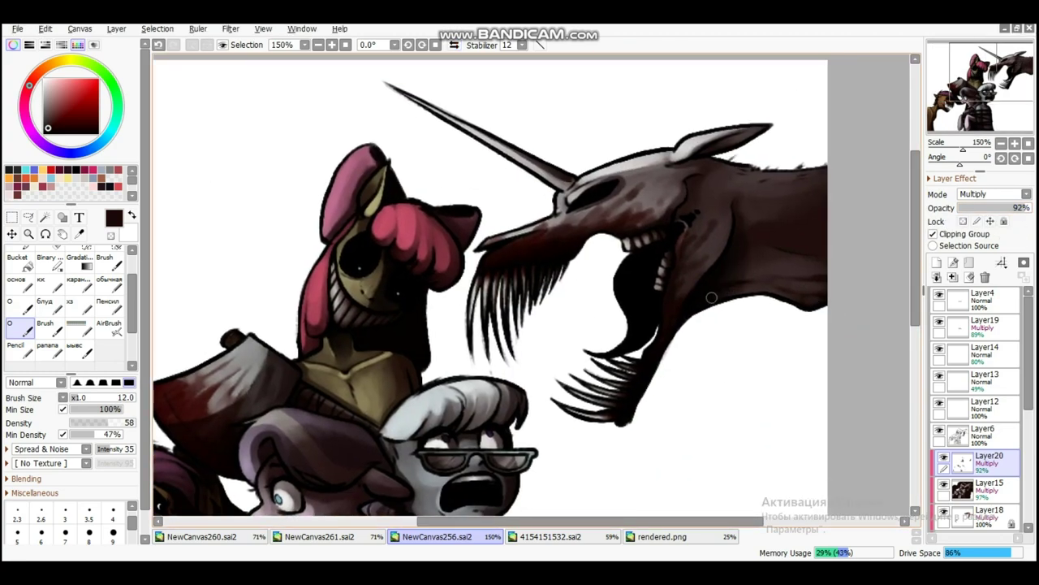
scroll(690, 211, down, 3)
scroll(666, 278, up, 3)
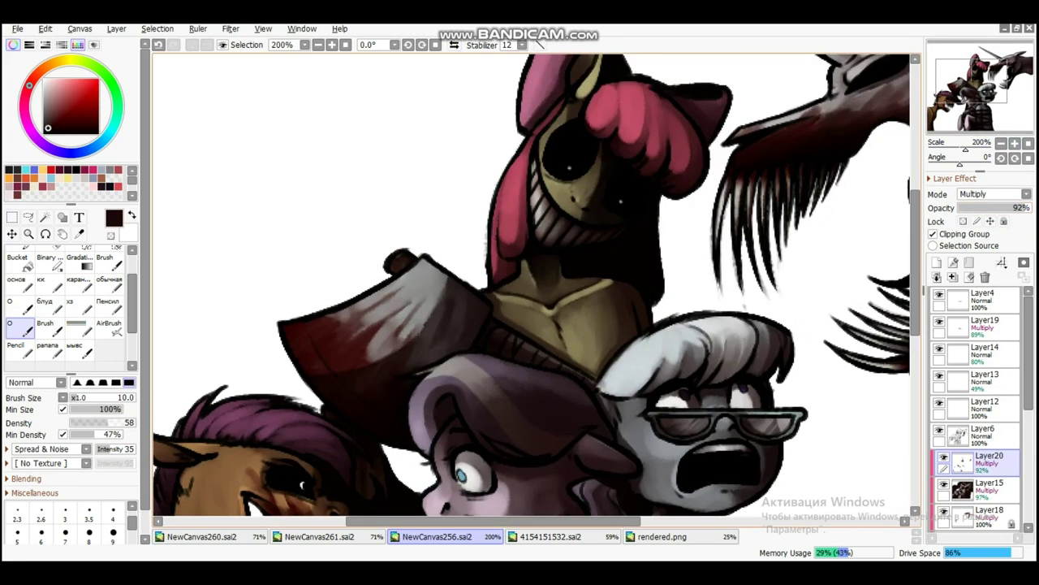
key(bracketleft)
Create Layer21 on top and airbrush a red glow over the orange monster's and bow pony's eyes, using sizes 14 and 16
key(ctrl+shift+n)
click(109, 323)
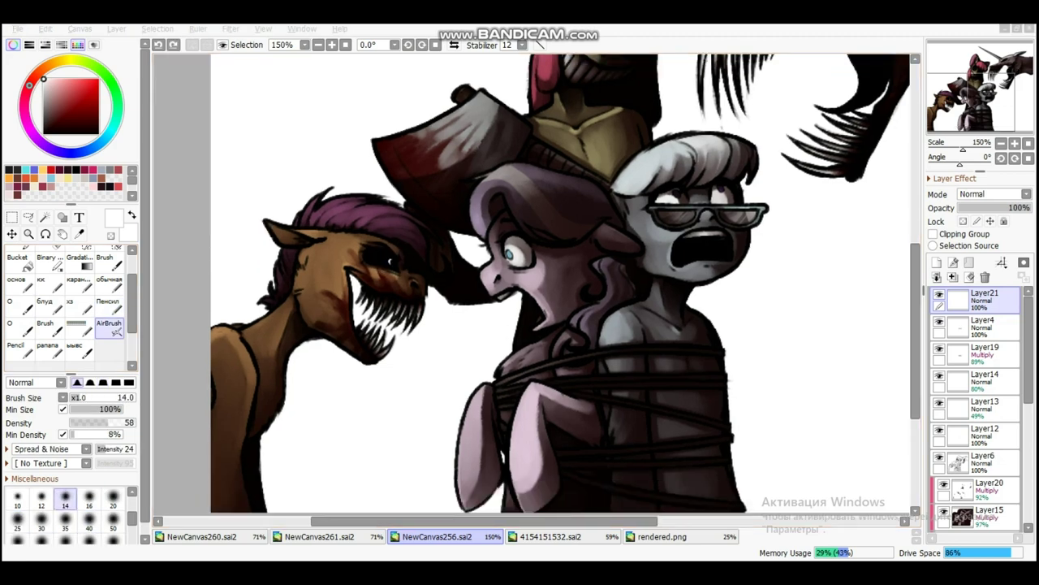
scroll(560, 284, up, 2)
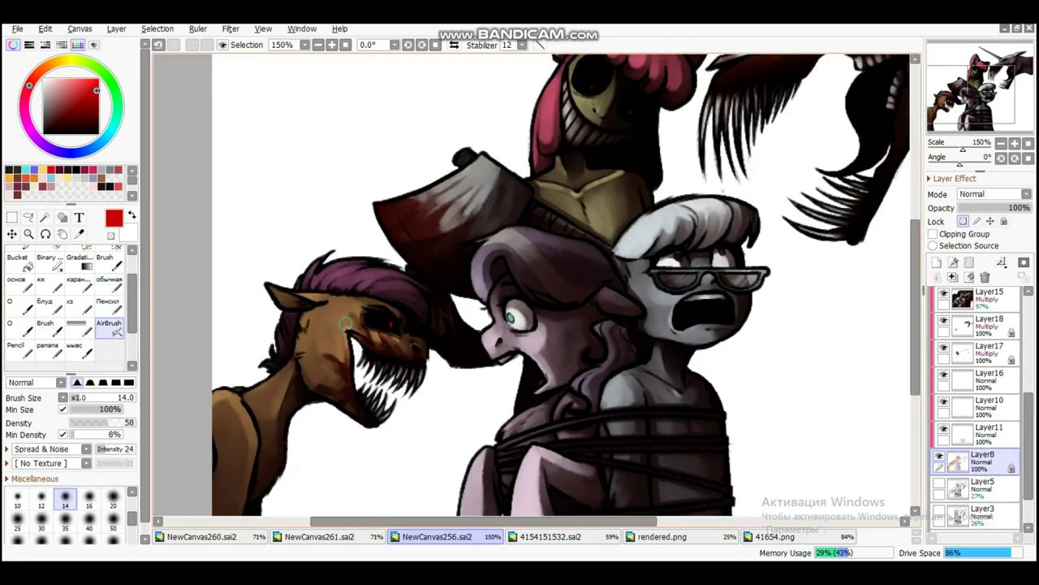
click(398, 323)
scroll(760, 280, up, 3)
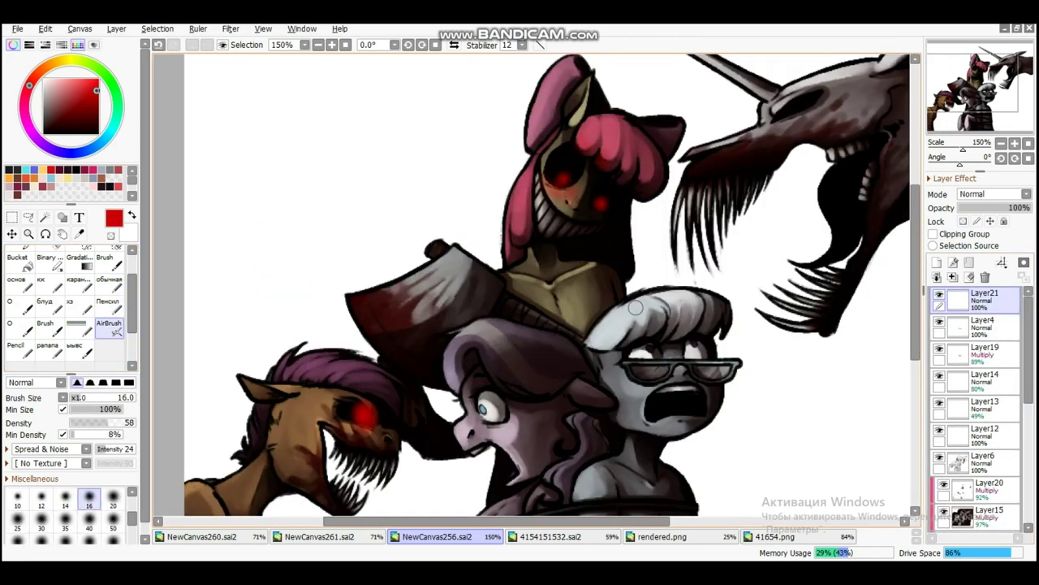
Set Layer21 to Shine at 38% opacity and enlarge the airbrush to size 20 for the eye glow
scroll(636, 307, down, 2)
click(994, 194)
click(966, 451)
drag(1028, 207, 986, 208)
key(bracketright)
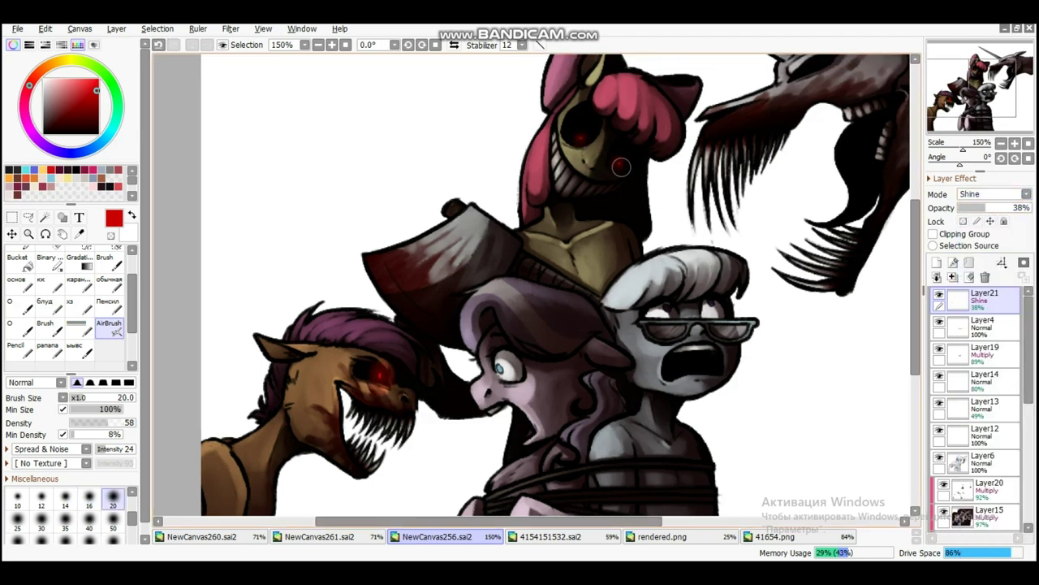
Airbrush red light over the pink pony's face, hair and hooves and the orange monster's snout on a clipped Shine layer
scroll(541, 253, down, 3)
key(bracketleft)
key(bracketleft)
key(bracketleft)
key(bracketleft)
key(bracketleft)
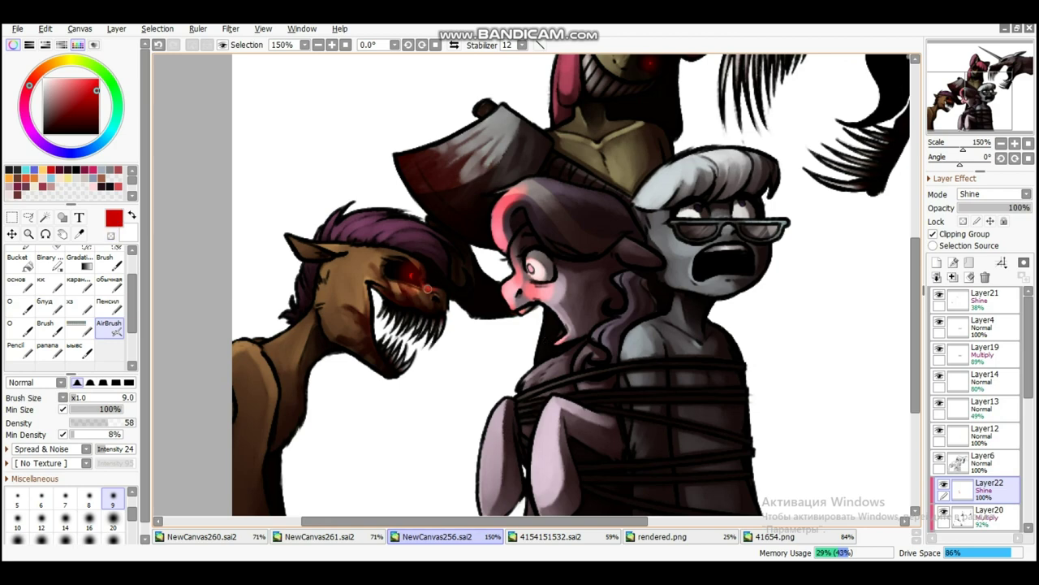
scroll(476, 292, down, 1)
key(bracketright)
key(bracketright)
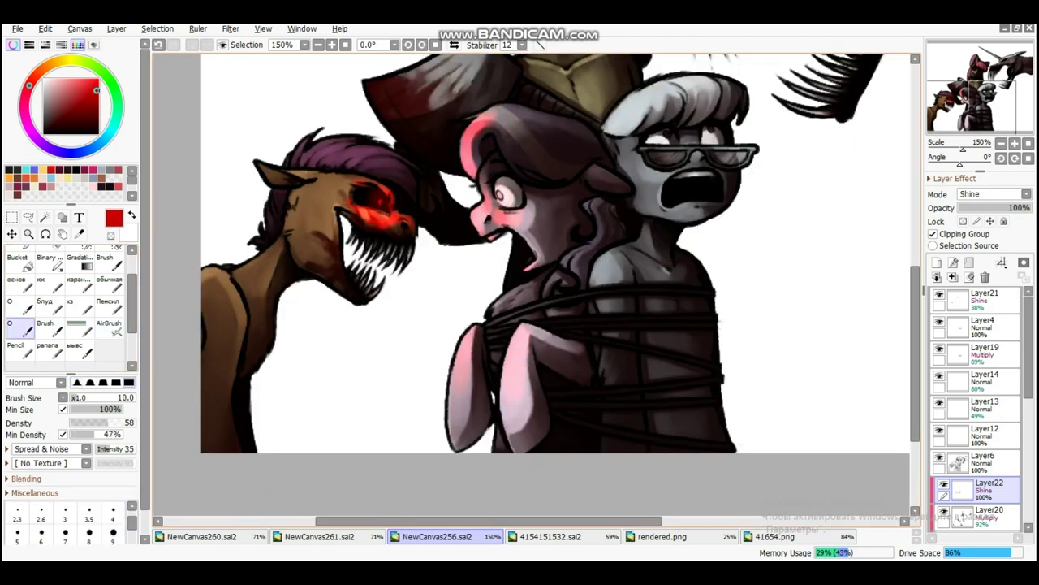
Airbrush red light on the bow pony's face and the grey pony's hair, and set Layer22's opacity to 45%
scroll(476, 292, up, 4)
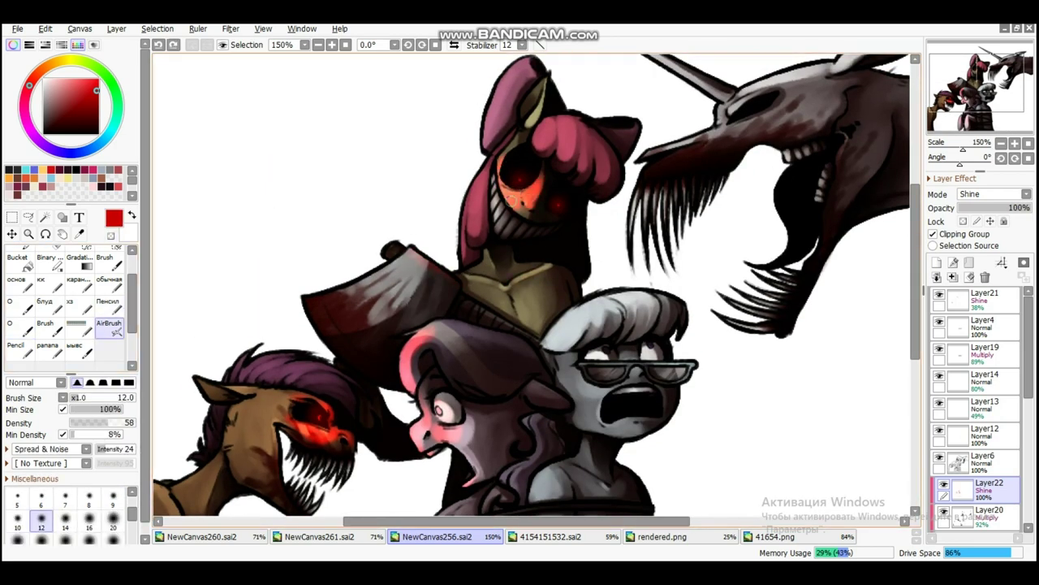
scroll(562, 260, down, 2)
key(bracketleft)
key(bracketleft)
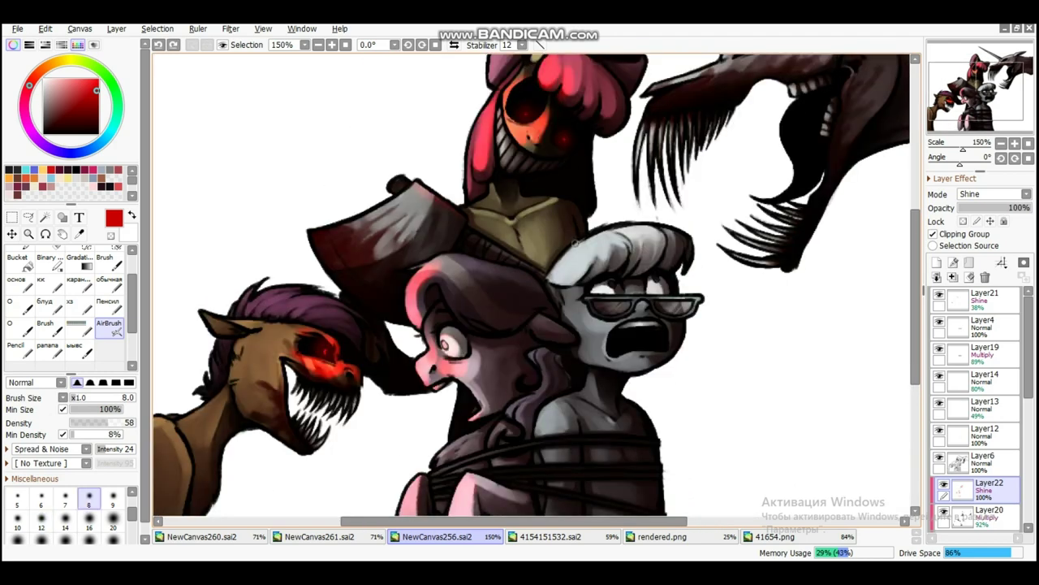
scroll(583, 254, down, 2)
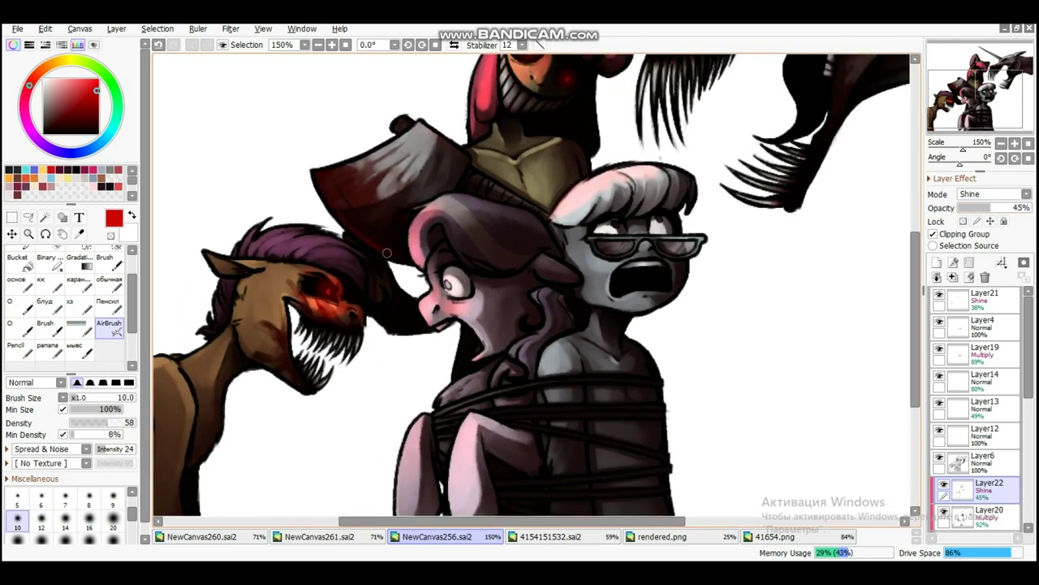
Airbrush pale reflection streaks across the axe blade on a new clipped Shine layer and set its opacity to 44%
scroll(365, 244, up, 2)
key(ctrl+shift+n)
alt+click(258, 167)
key(h)
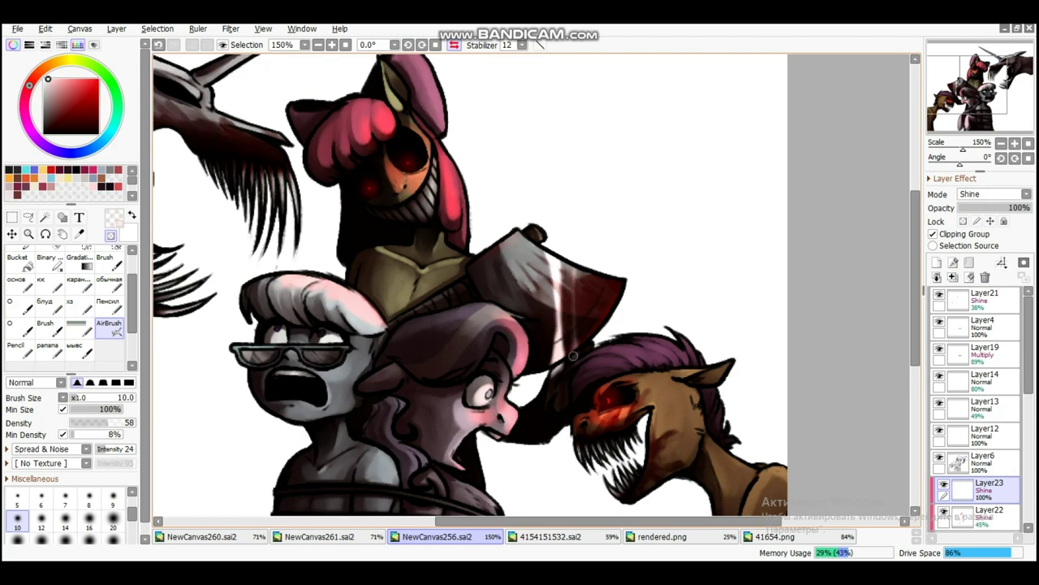
key(h)
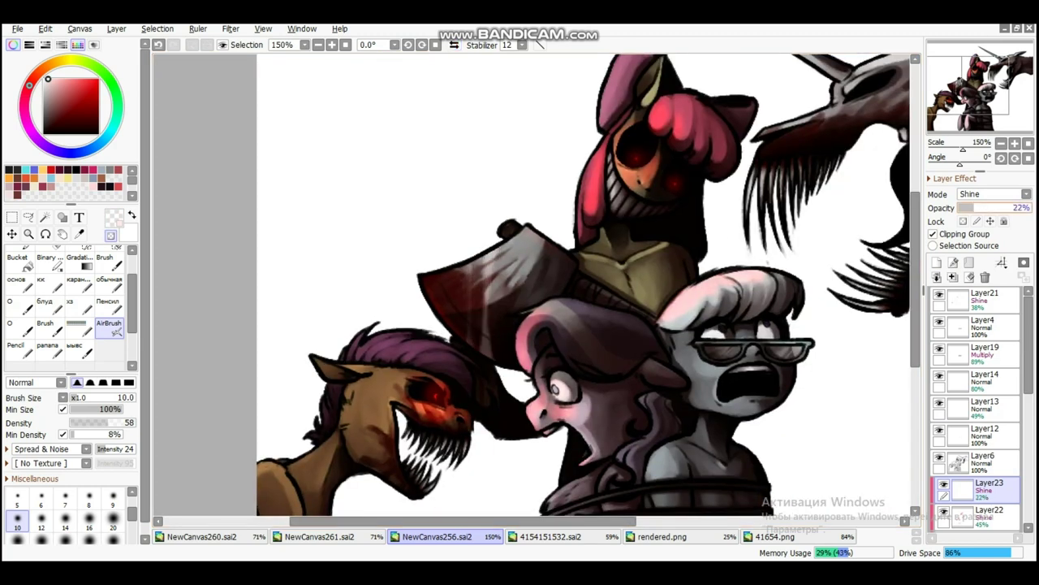
key(bracketleft)
key(bracketleft)
key(bracketleft)
key(b)
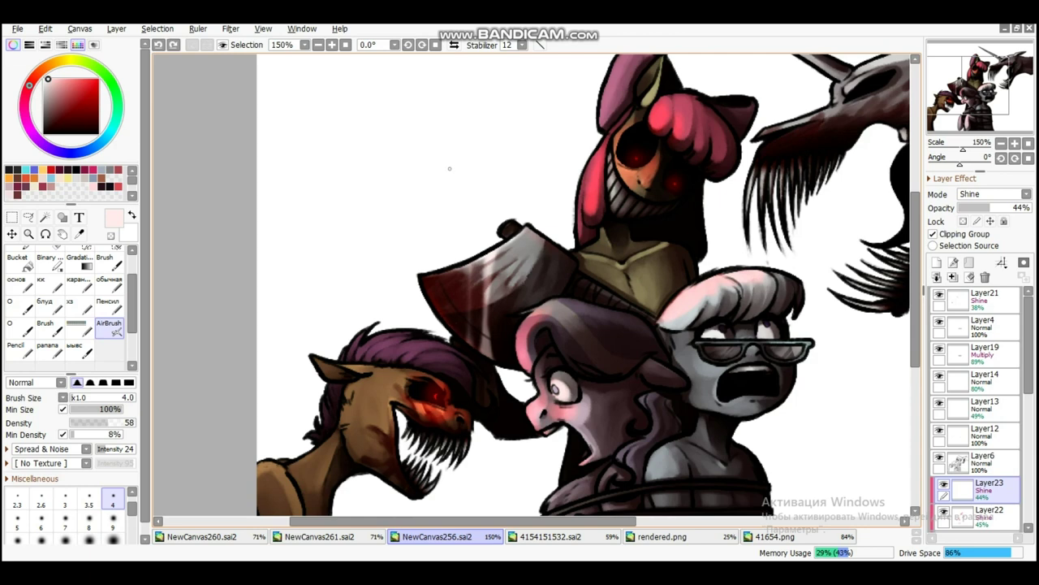
Paint pale highlights on the bow pony's hair and the horned monster's head on Layer23 with the O brush
scroll(528, 244, up, 2)
key(bracketleft)
key(bracketleft)
scroll(634, 155, up, 2)
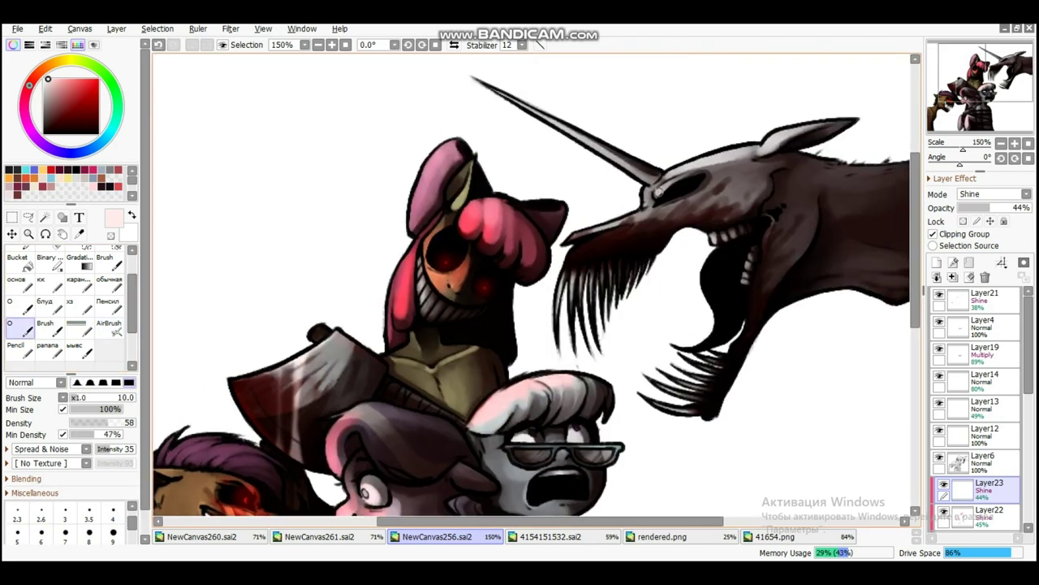
scroll(650, 214, right, 2)
Select Layer21 and paint a pale highlight on the horned monster's tongue with the O brush at size 10
ctrl+alt+click(625, 347)
key(bracketright)
key(bracketright)
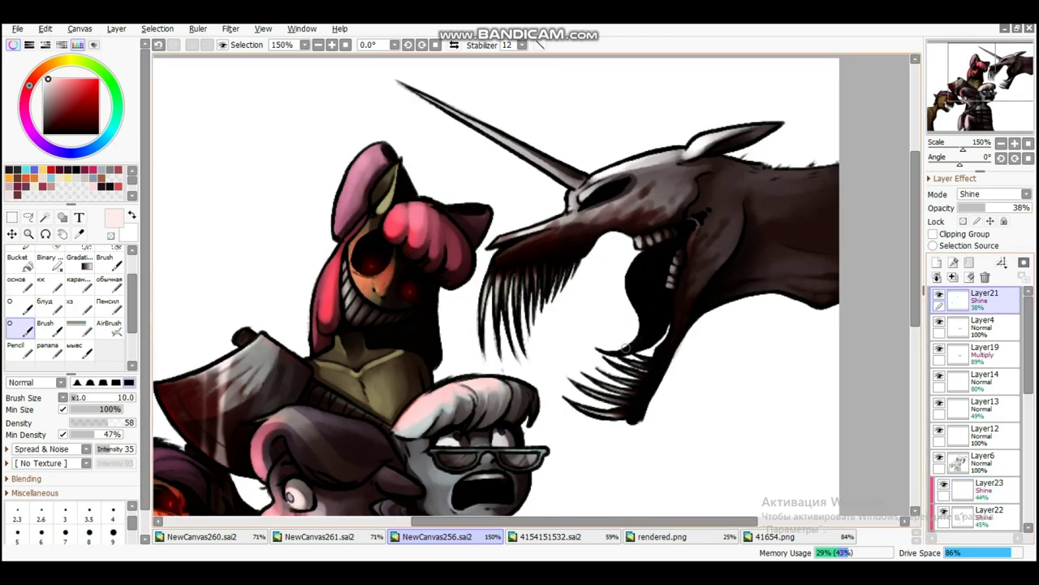
scroll(649, 262, up, 1)
scroll(649, 262, left, 1)
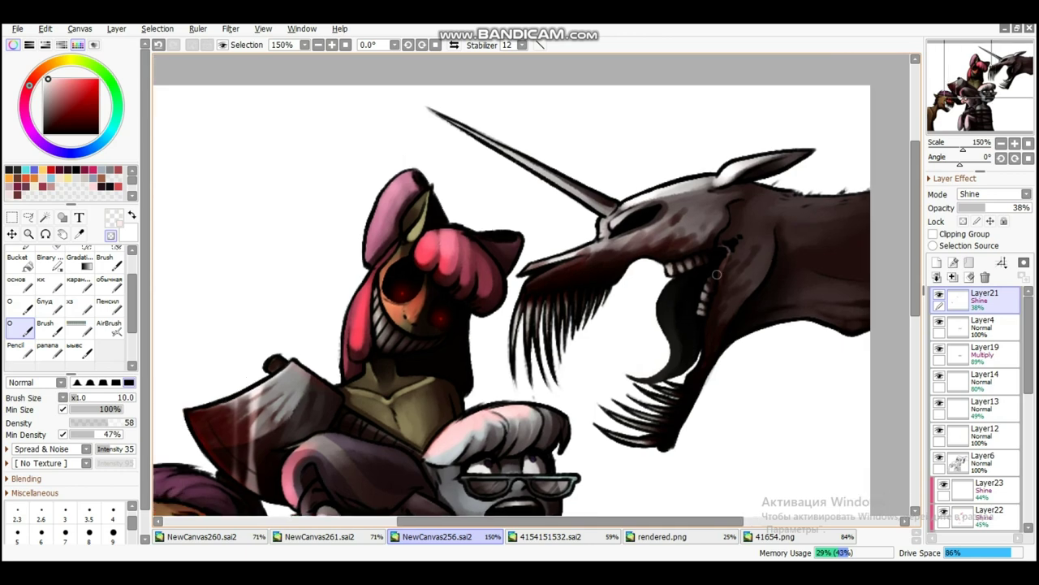
Return to Layer23 and paint fine highlights on the orange monster's mane with a size 4 brush
key(h)
scroll(860, 326, down, 4)
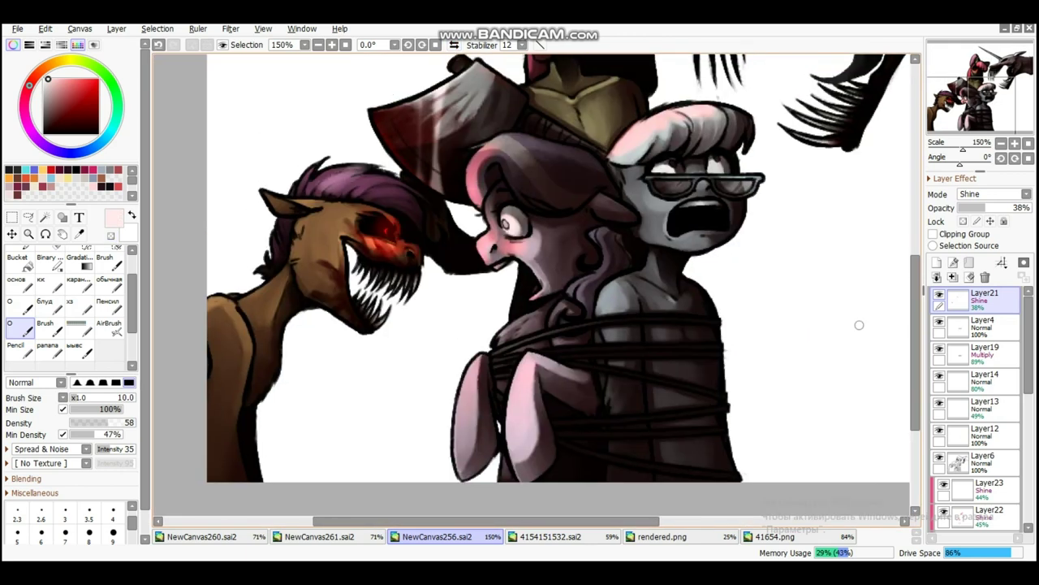
ctrl+alt+click(860, 326)
key(bracketleft)
key(bracketleft)
key(h)
key(bracketleft)
key(bracketleft)
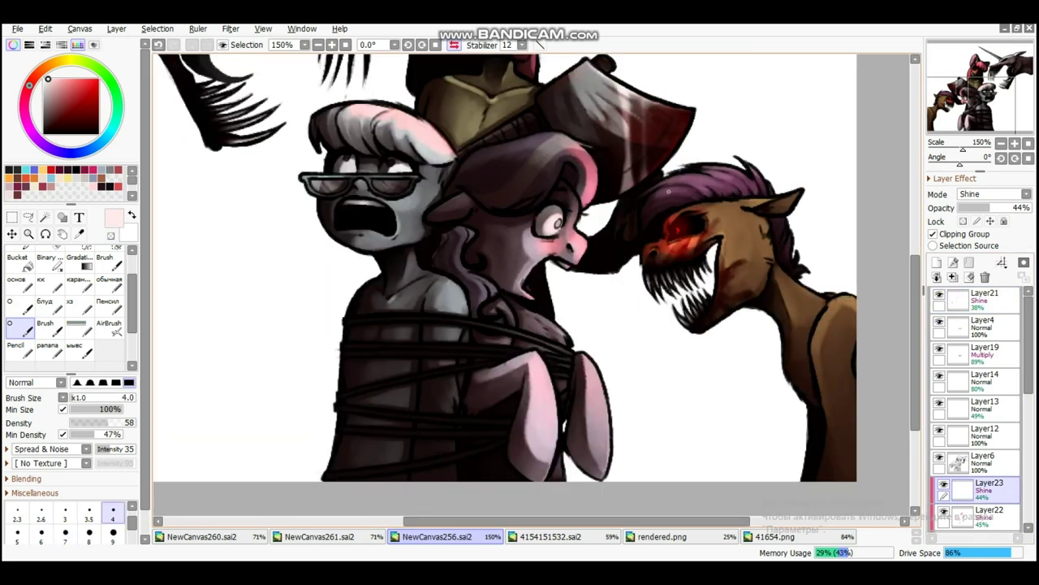
scroll(833, 204, right, 2)
scroll(833, 204, up, 4)
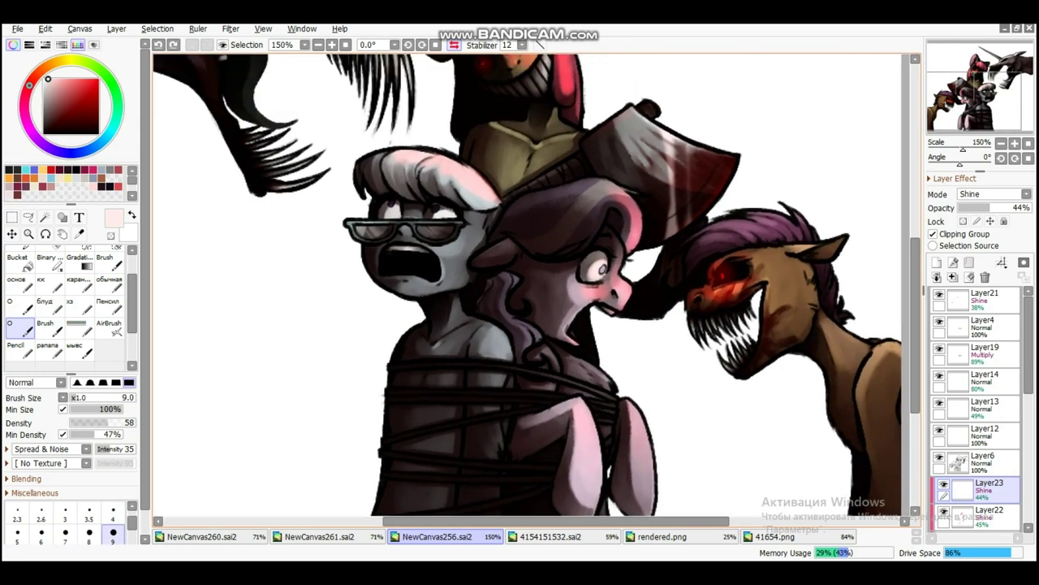
Check the lighting and highlights across the whole drawing in the unflipped, zoomed-out view
key(h)
key(minus)
key(minus)
key(bracketright)
key(bracketright)
key(bracketright)
key(bracketright)
key(bracketright)
key(plus)
key(plus)
scroll(536, 285, down, 3)
key(minus)
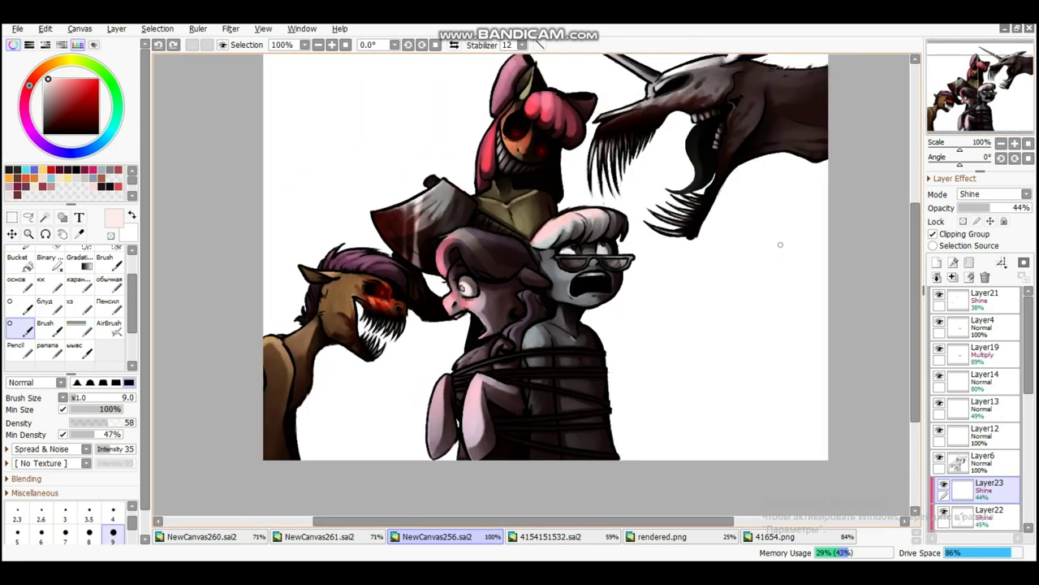
Create Layer24 clipped above Layer8 and try dark red scratches on the pink pony's front leg with the Пенсил brush at size 10
ctrl+alt+click(782, 239)
click(937, 261)
key(plus)
key(plus)
scroll(536, 284, up, 2)
key(n)
scroll(536, 285, down, 3)
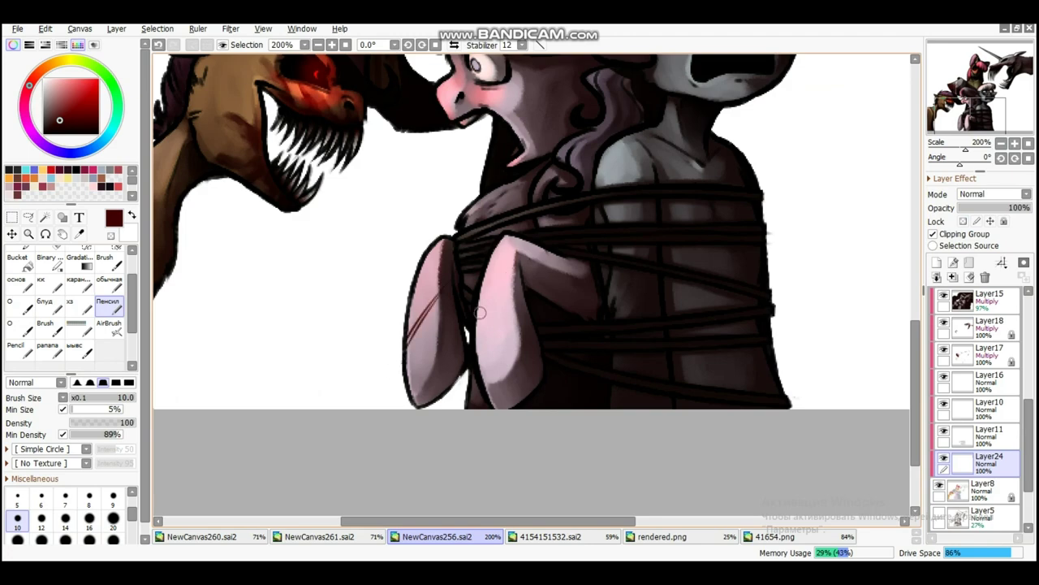
Draw scratches across the tied ponies' faces and bodies with the Пенсил brush at size 10
scroll(518, 228, up, 3)
scroll(649, 361, down, 2)
scroll(674, 354, down, 1)
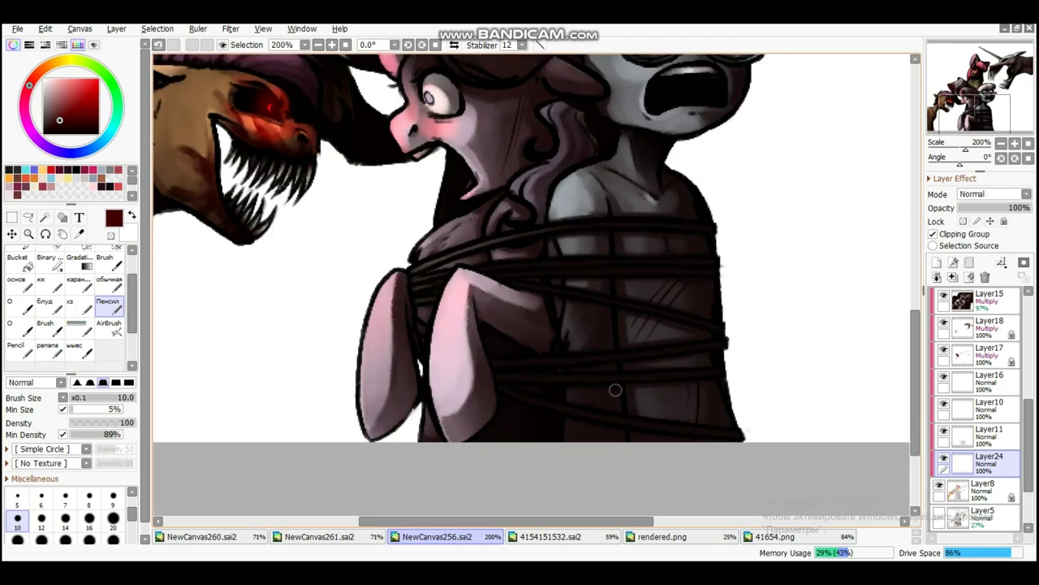
scroll(525, 324, up, 1)
scroll(545, 372, up, 2)
scroll(545, 373, down, 2)
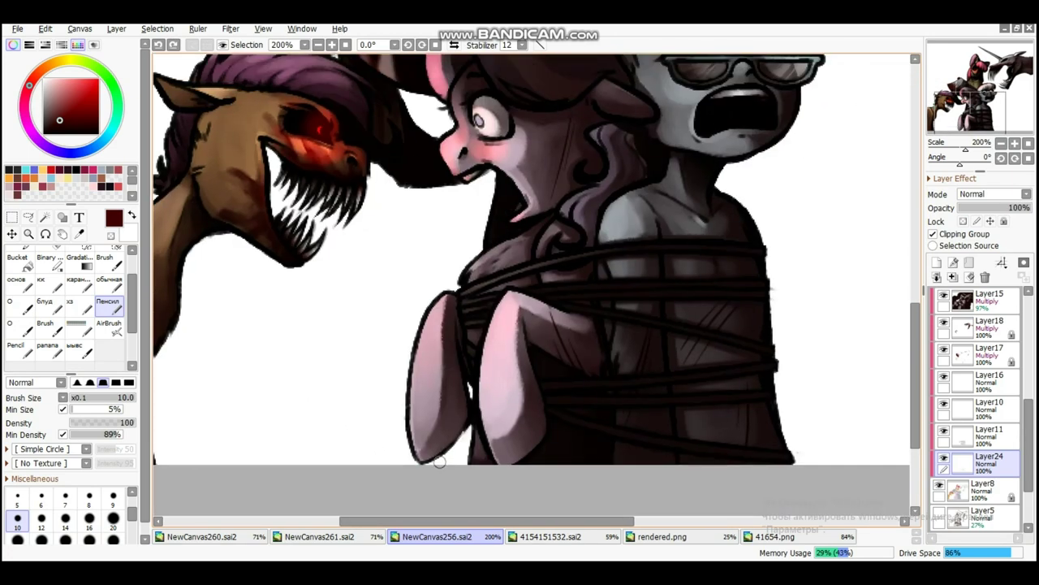
scroll(545, 373, up, 1)
key(v)
scroll(622, 323, down, 1)
scroll(628, 346, up, 1)
Add another layer above Layer8, then colour the scratches dark red on Layer25 with transparency locked and opacity at 62%
click(937, 262)
scroll(499, 188, up, 1)
drag(1030, 208, 1003, 209)
key(b)
scroll(999, 209, down, 2)
scroll(998, 209, up, 2)
scroll(532, 284, up, 1)
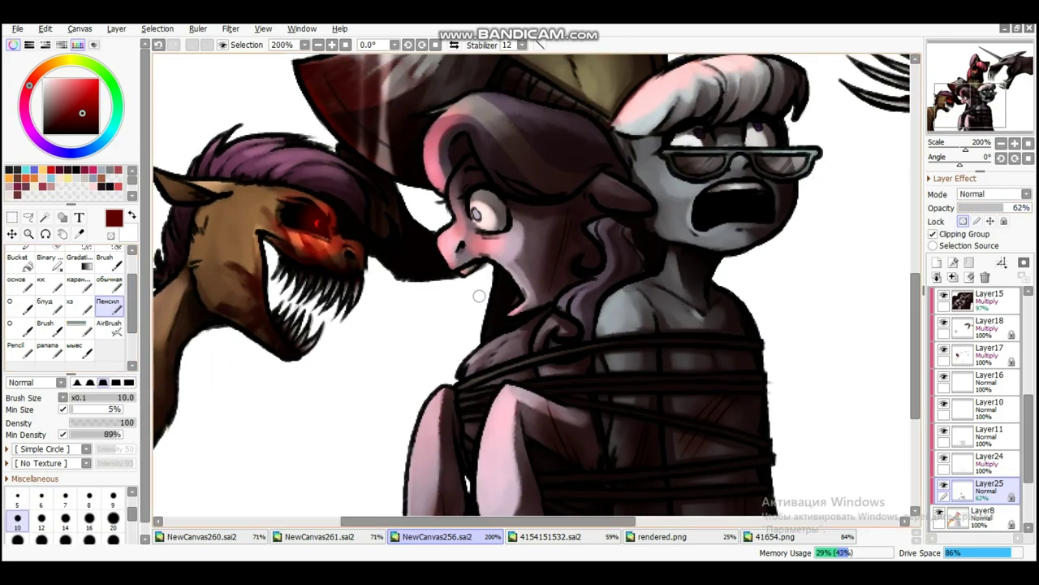
Paint dark blue bruises on the grey pony's cheek and the pink pony's legs on Multiply Layer24 with the AirBrush at size 16
scroll(531, 284, up, 1)
key(v)
alt+click(650, 160)
click(987, 461)
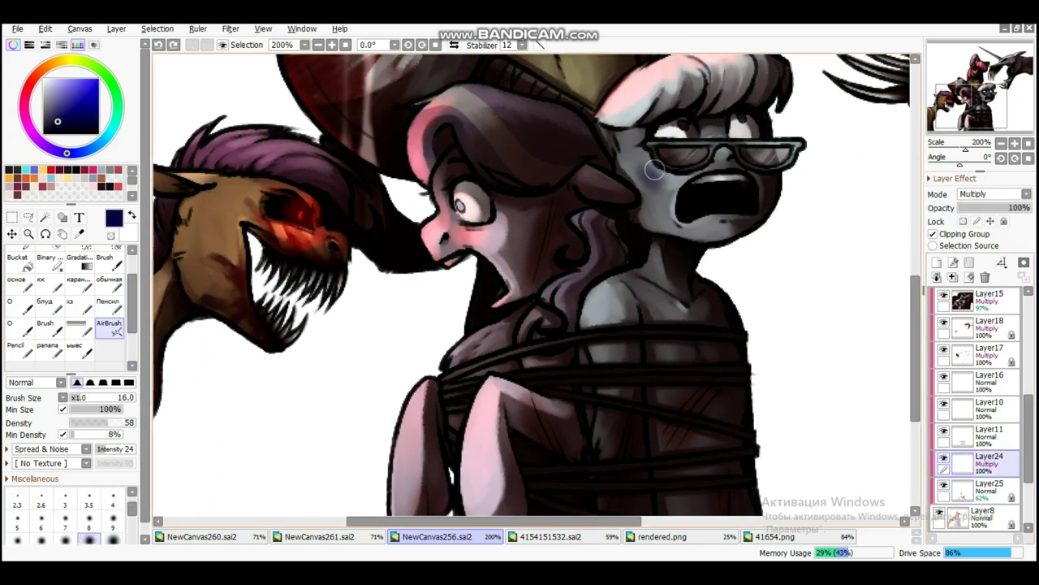
scroll(655, 168, down, 1)
scroll(599, 279, down, 1)
key(c)
scroll(403, 408, down, 1)
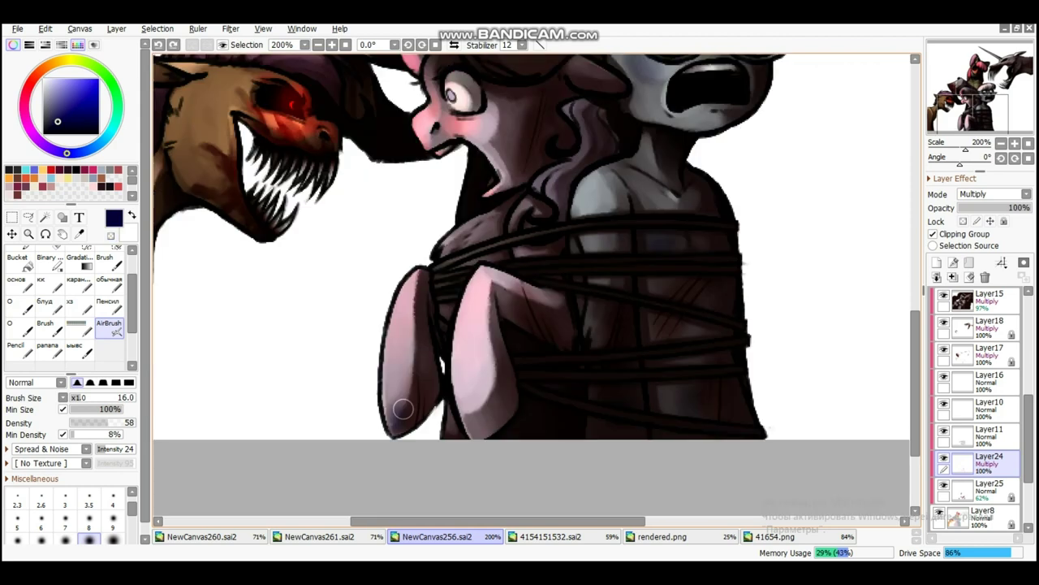
scroll(441, 370, up, 1)
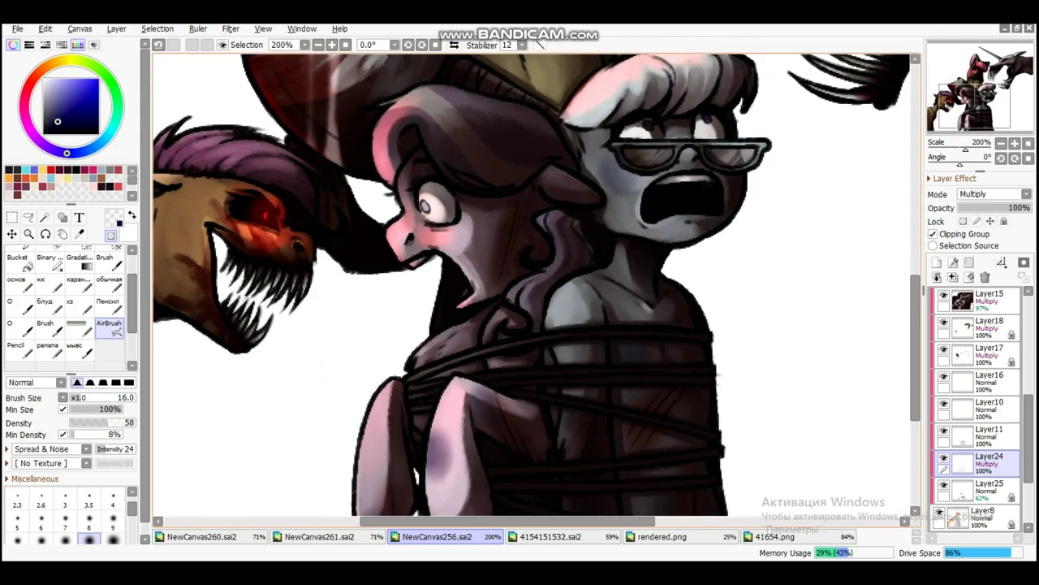
Create Layer26 below Layer8 and try dark blue background fills with the Bucket
key(ctrl+minus)
click(987, 435)
click(936, 263)
click(17, 257)
click(690, 365)
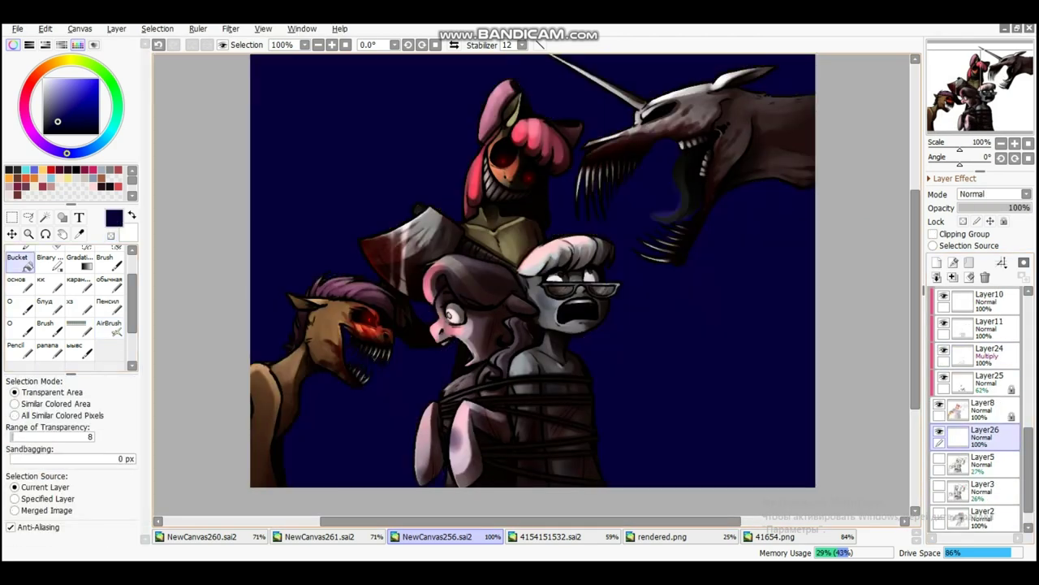
click(46, 132)
click(690, 365)
key(ctrl+z)
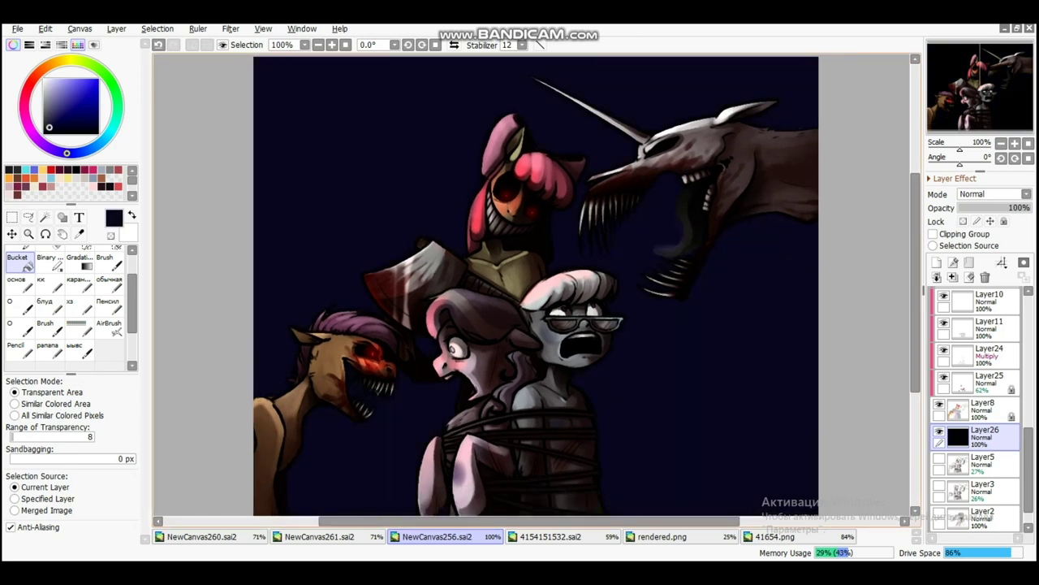
Test several dark red shades as the background fill on Layer26 and settle on a deep dark red
click(26, 93)
click(691, 366)
scroll(536, 284, down, 1)
click(32, 80)
click(52, 130)
click(690, 365)
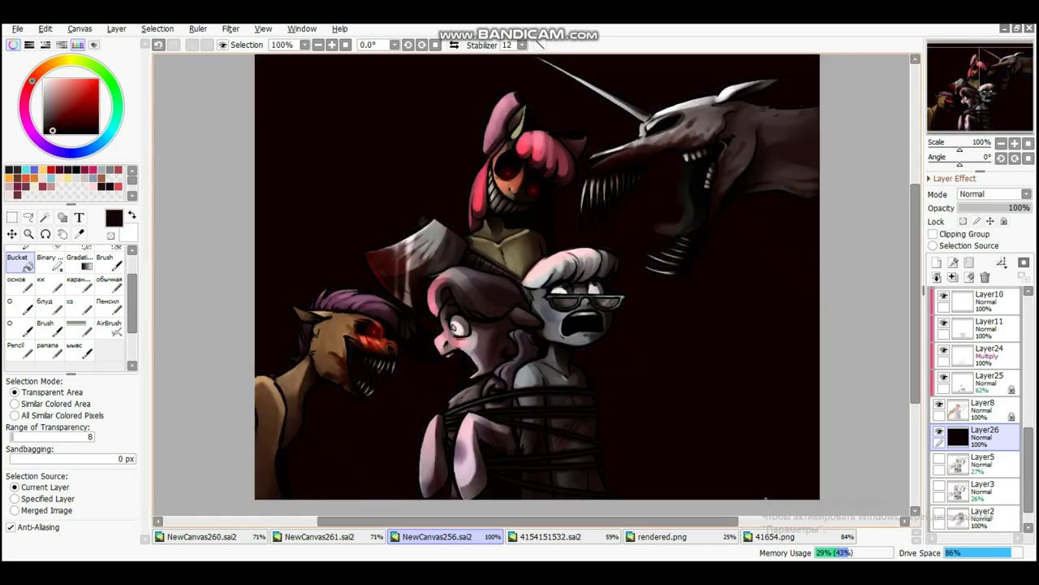
click(89, 90)
click(690, 365)
click(68, 126)
click(690, 366)
scroll(536, 284, up, 1)
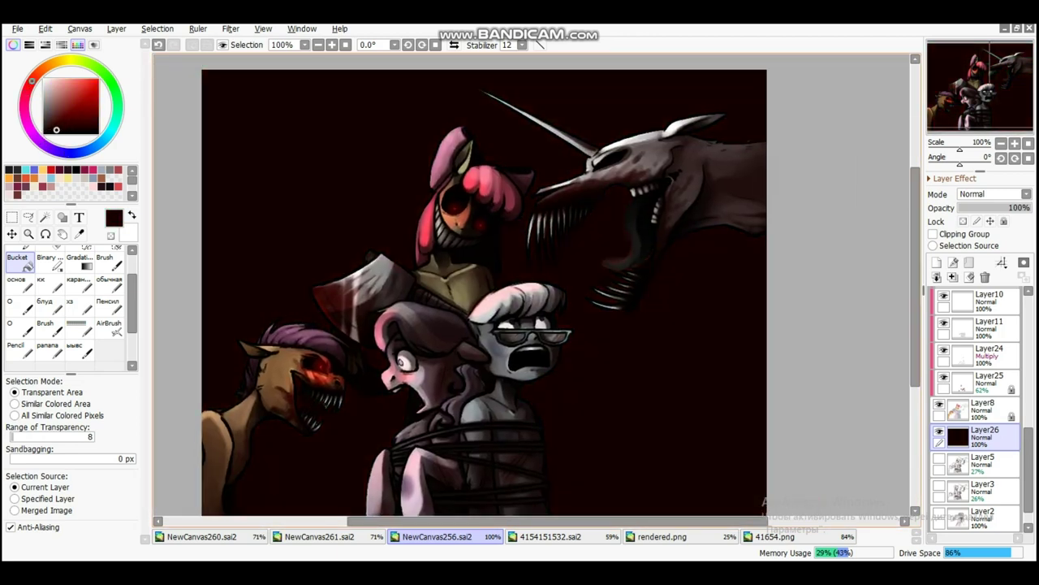
click(60, 126)
click(690, 365)
Try selecting the empty area around the characters on Layer8 with the Magic Wand at transparency range 26
click(982, 398)
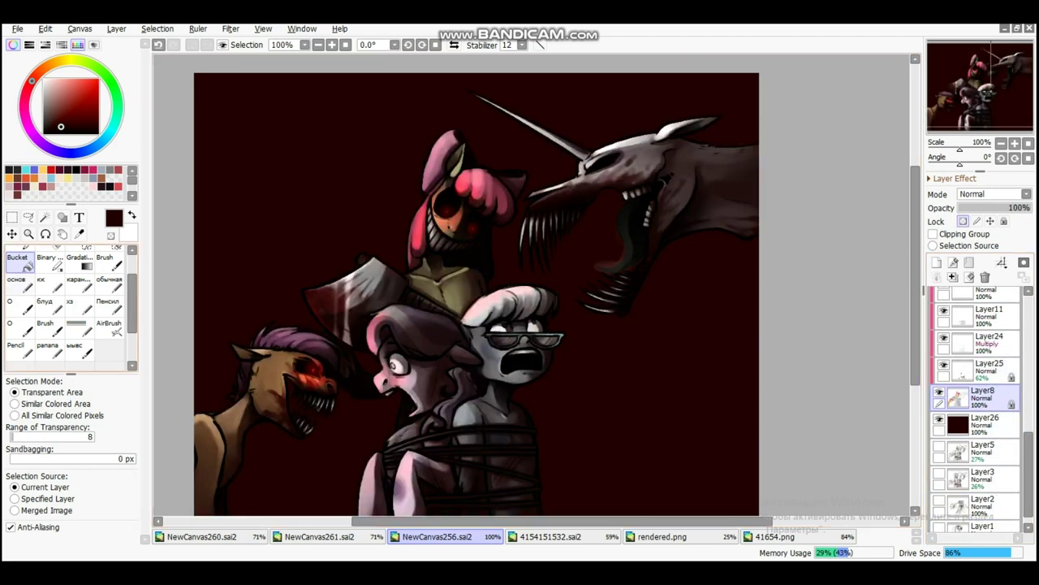
click(44, 217)
click(691, 365)
scroll(669, 244, up, 3)
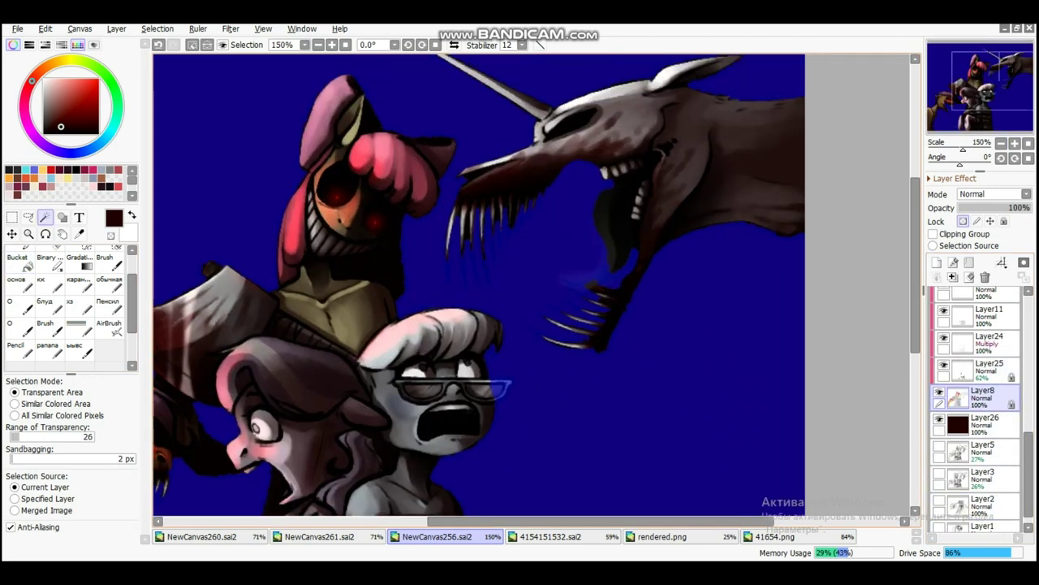
key(ctrl+d)
Try selecting the inside of the horned monster's mouth on Layer21 with the Magic Wand and inverting the selection
scroll(975, 406, up, 5)
click(985, 296)
click(109, 280)
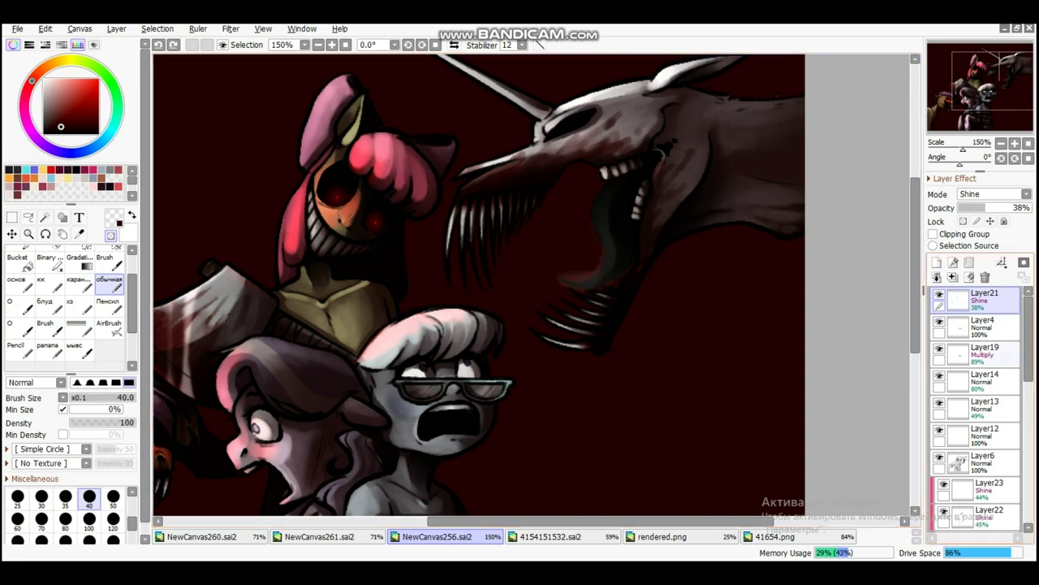
click(45, 217)
click(622, 227)
key(ctrl+i)
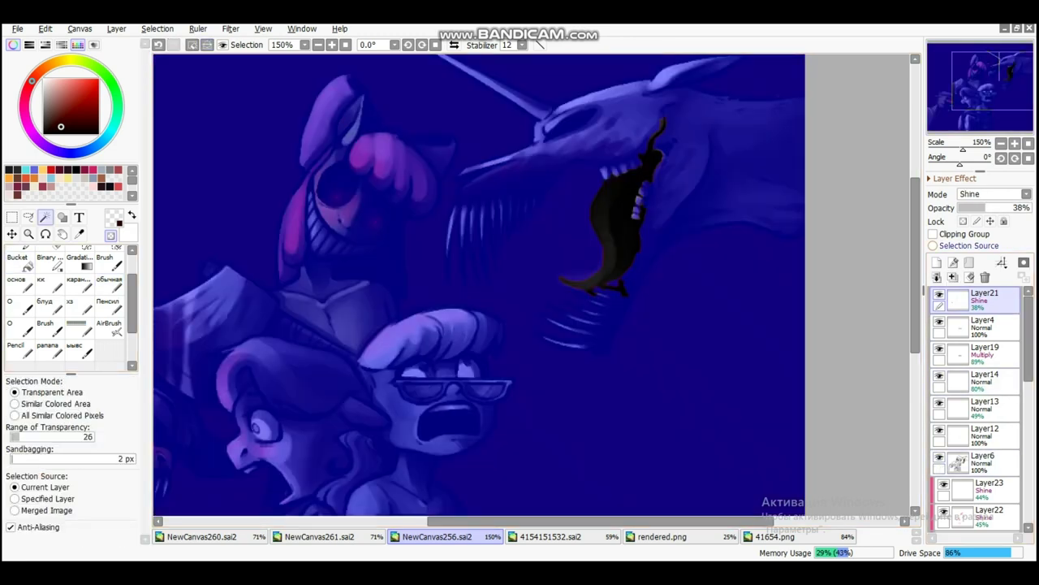
key(ctrl+d)
Erase the stray highlight outside the horned monster's tongue on Layer21 with the обычная brush at size 14
drag(575, 220, 568, 228)
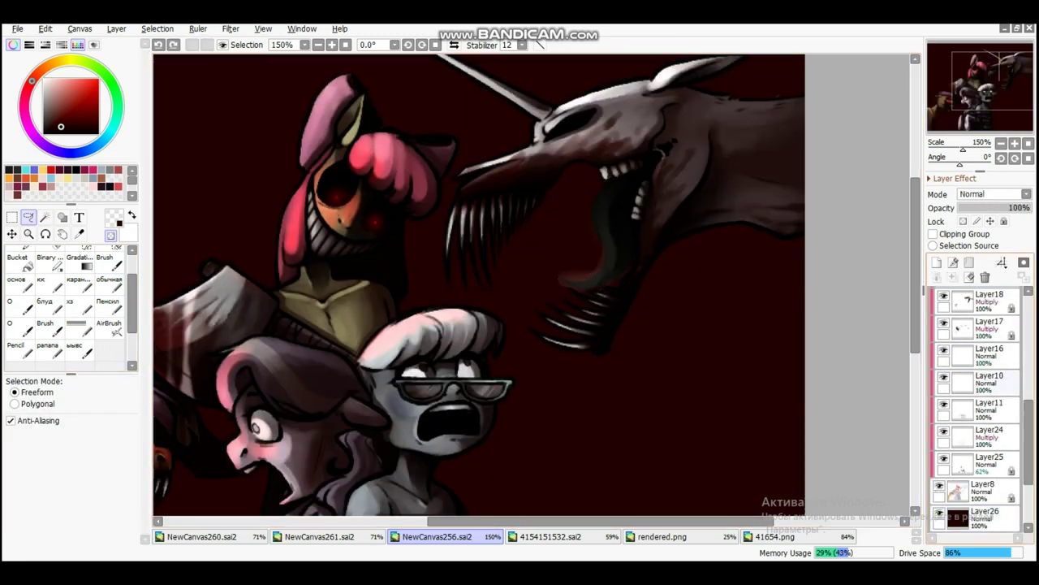
scroll(576, 243, down, 3)
scroll(568, 227, up, 4)
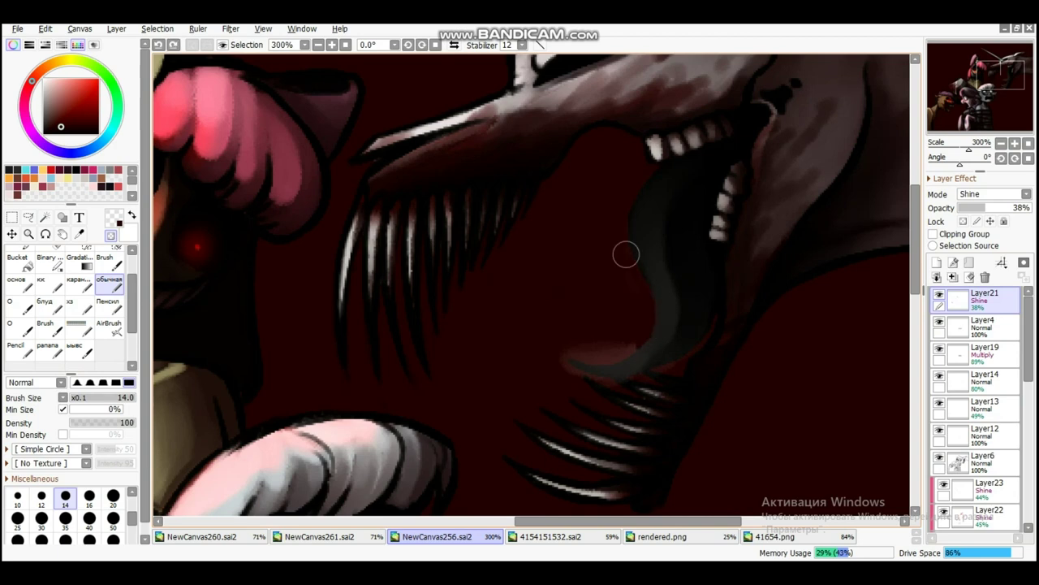
drag(616, 346, 506, 281)
Select the horned monster's mouth interior from Layer6 at transparency range 0 and paint a grey highlight on the tongue
click(983, 460)
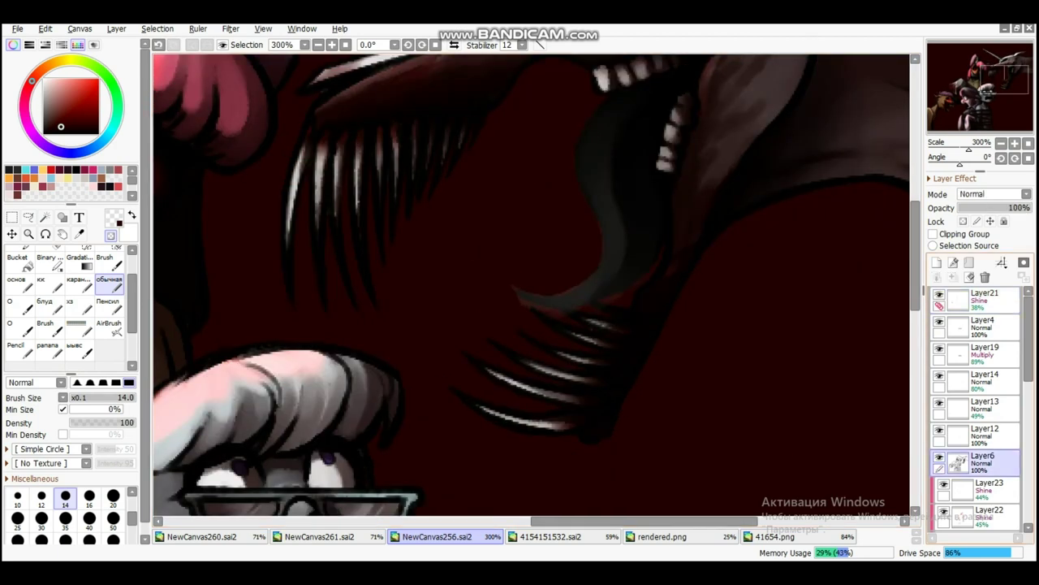
click(44, 217)
click(621, 179)
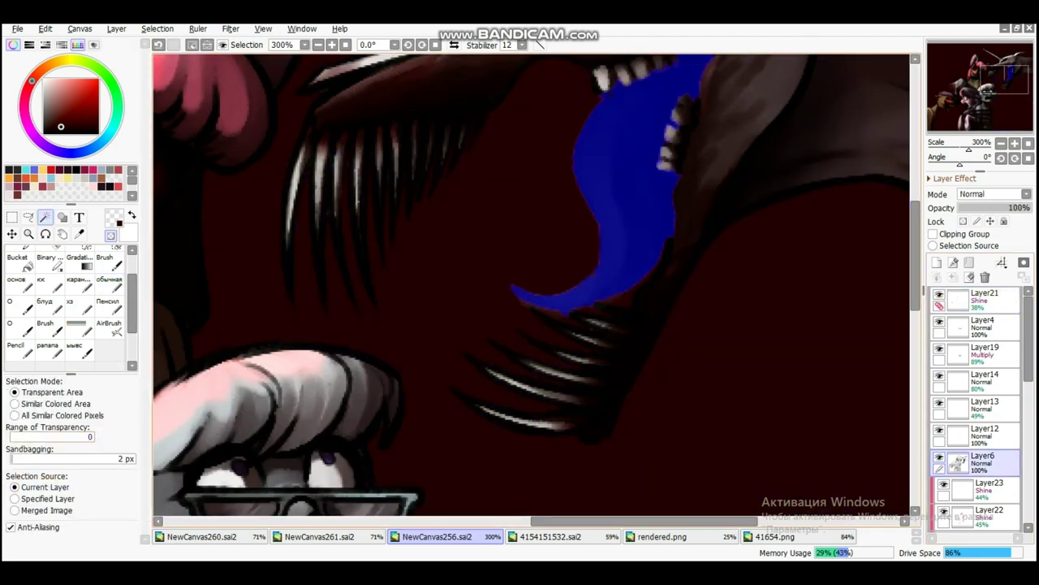
click(983, 298)
click(109, 282)
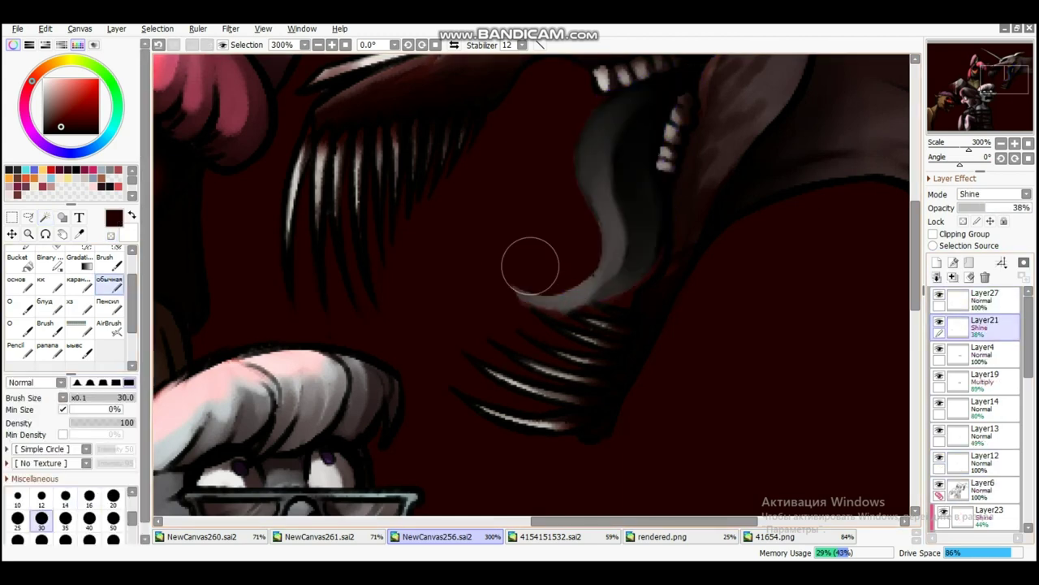
Refine the tongue highlight on Layer27 with the O brush at size 6, in Shine mode at 14% opacity
click(983, 298)
click(45, 325)
drag(542, 317, 521, 358)
alt+click(522, 358)
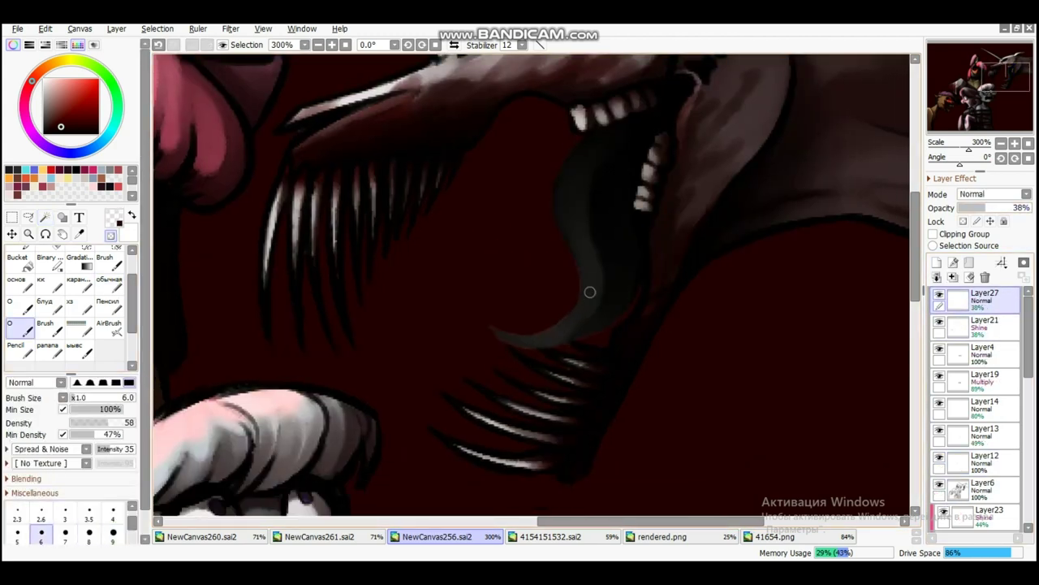
scroll(578, 307, down, 3)
click(969, 208)
click(993, 194)
click(975, 276)
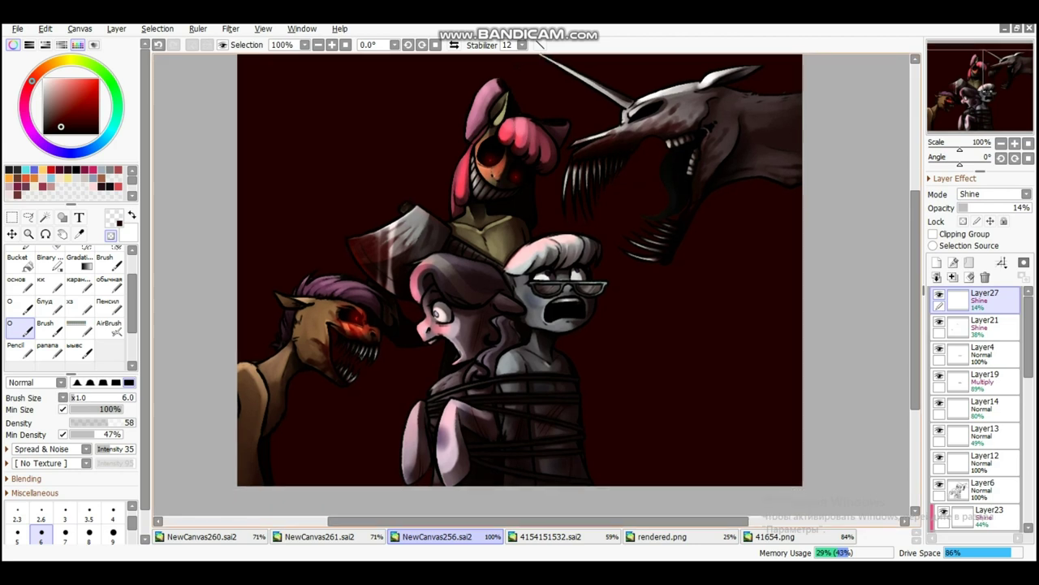
Hide the shading and shine layers and recolour the pink pony's iris blue on Layer16 with the Пенсил brush at size 10
scroll(450, 329, up, 5)
click(109, 304)
scroll(978, 406, down, 3)
click(989, 377)
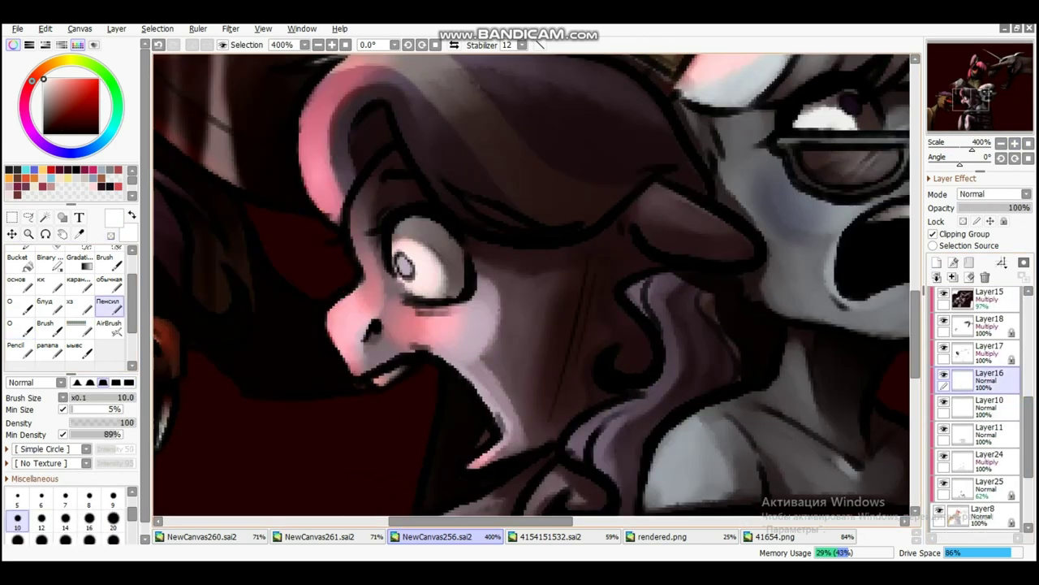
drag(491, 247, 534, 239)
alt+click(534, 239)
alt+click(447, 286)
alt+click(445, 253)
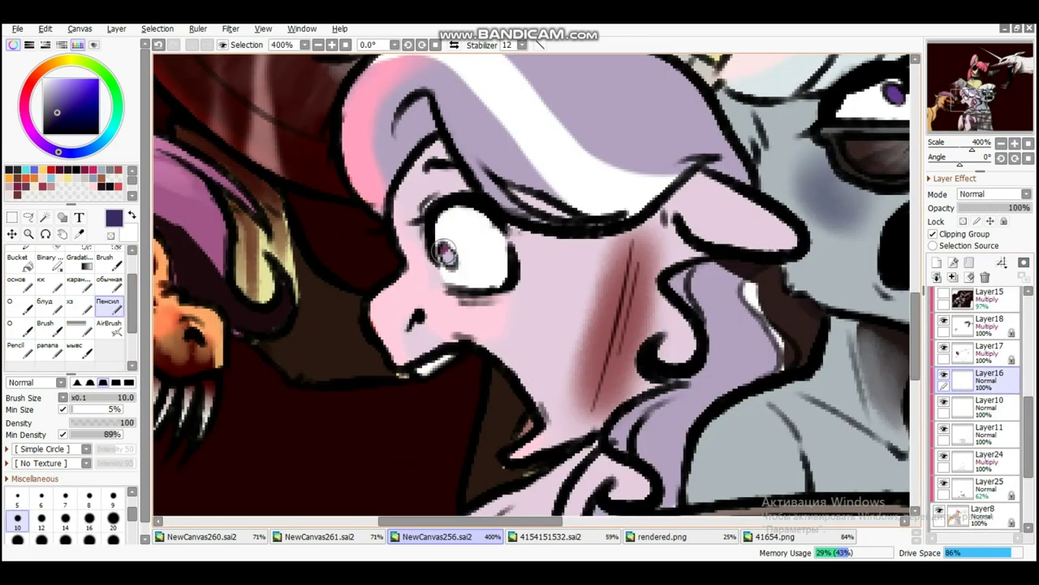
drag(445, 244, 424, 212)
scroll(978, 406, up, 3)
click(944, 299)
alt+click(427, 215)
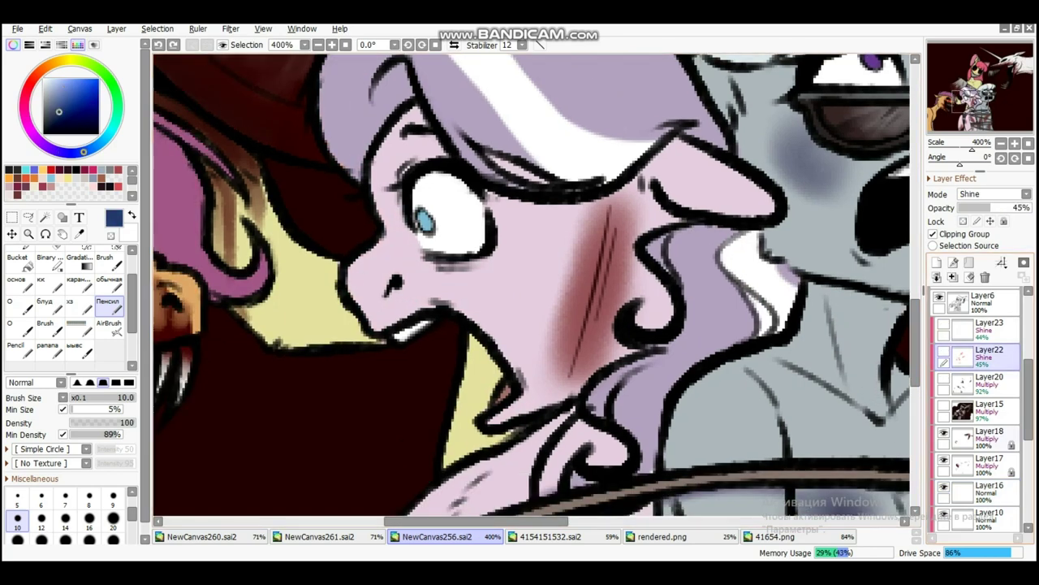
Shade the grey pony's irises dark blue on transparency-locked Layer16 and add white eye highlights with the Пенсил brush at size 3.5
drag(869, 63, 619, 189)
alt+click(620, 188)
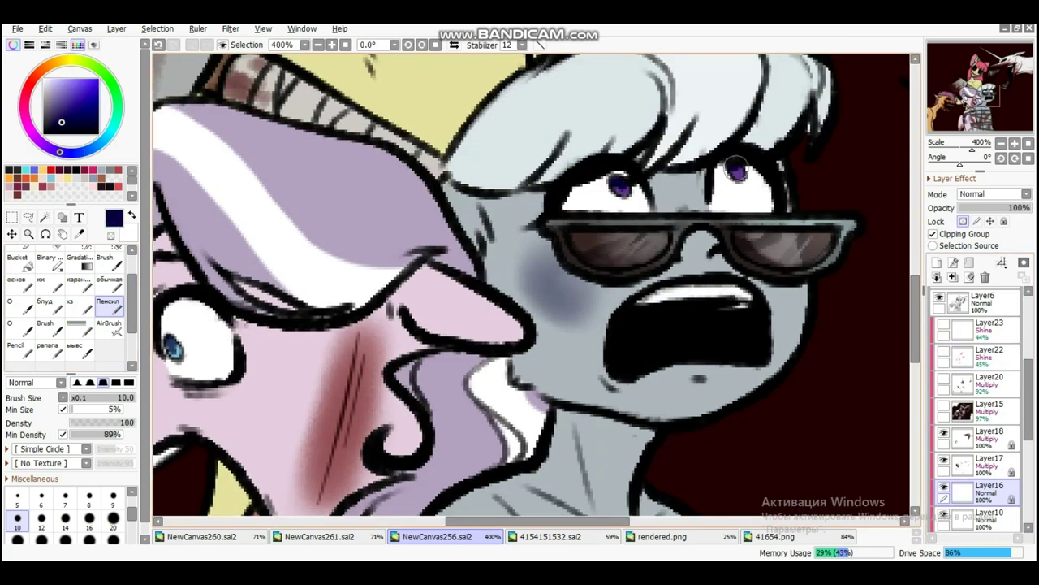
key(x)
key(bracketleft)
key(bracketleft)
key(bracketleft)
key(bracketleft)
key(bracketleft)
key(bracketleft)
key(bracketleft)
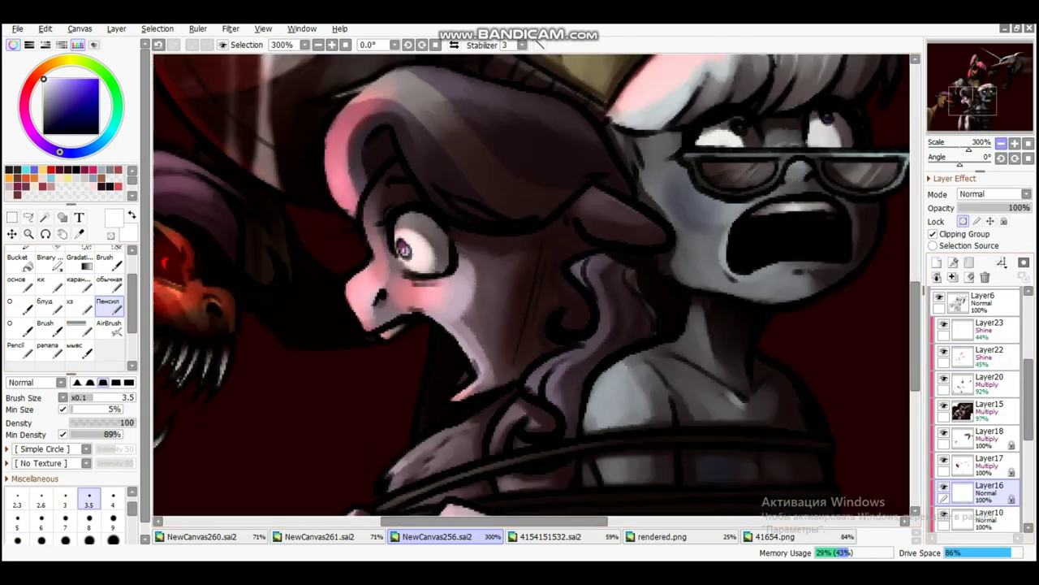